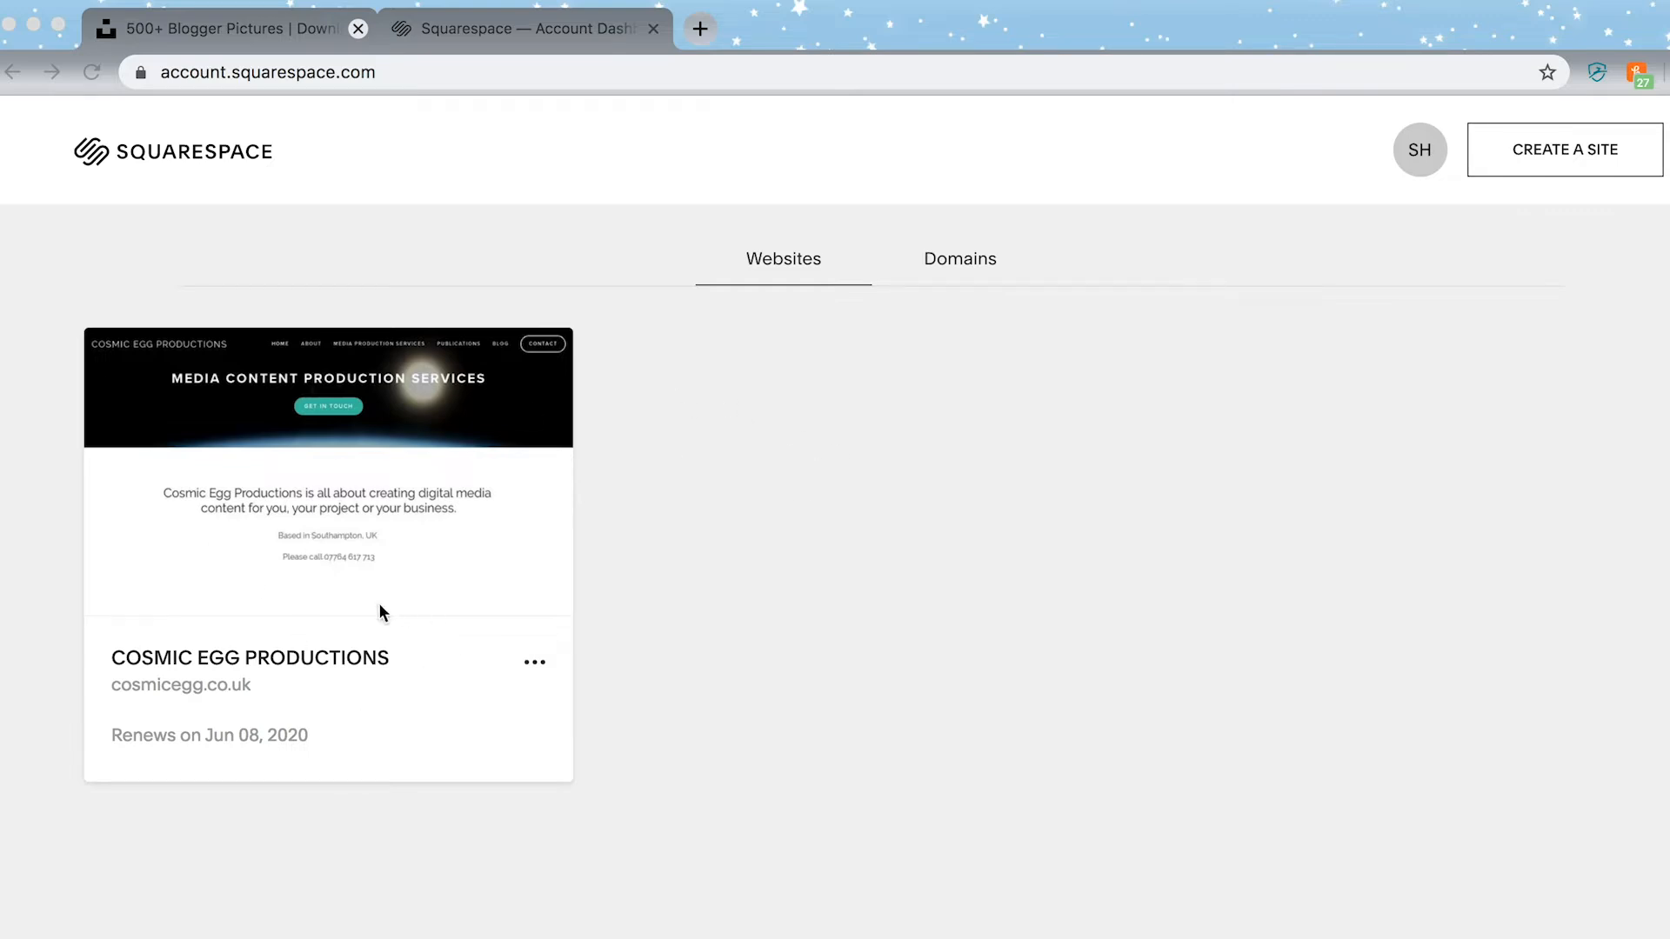
# Step: Open the Cosmic Egg Productions website for management and go to its Blog page
pyautogui.click(343, 601)
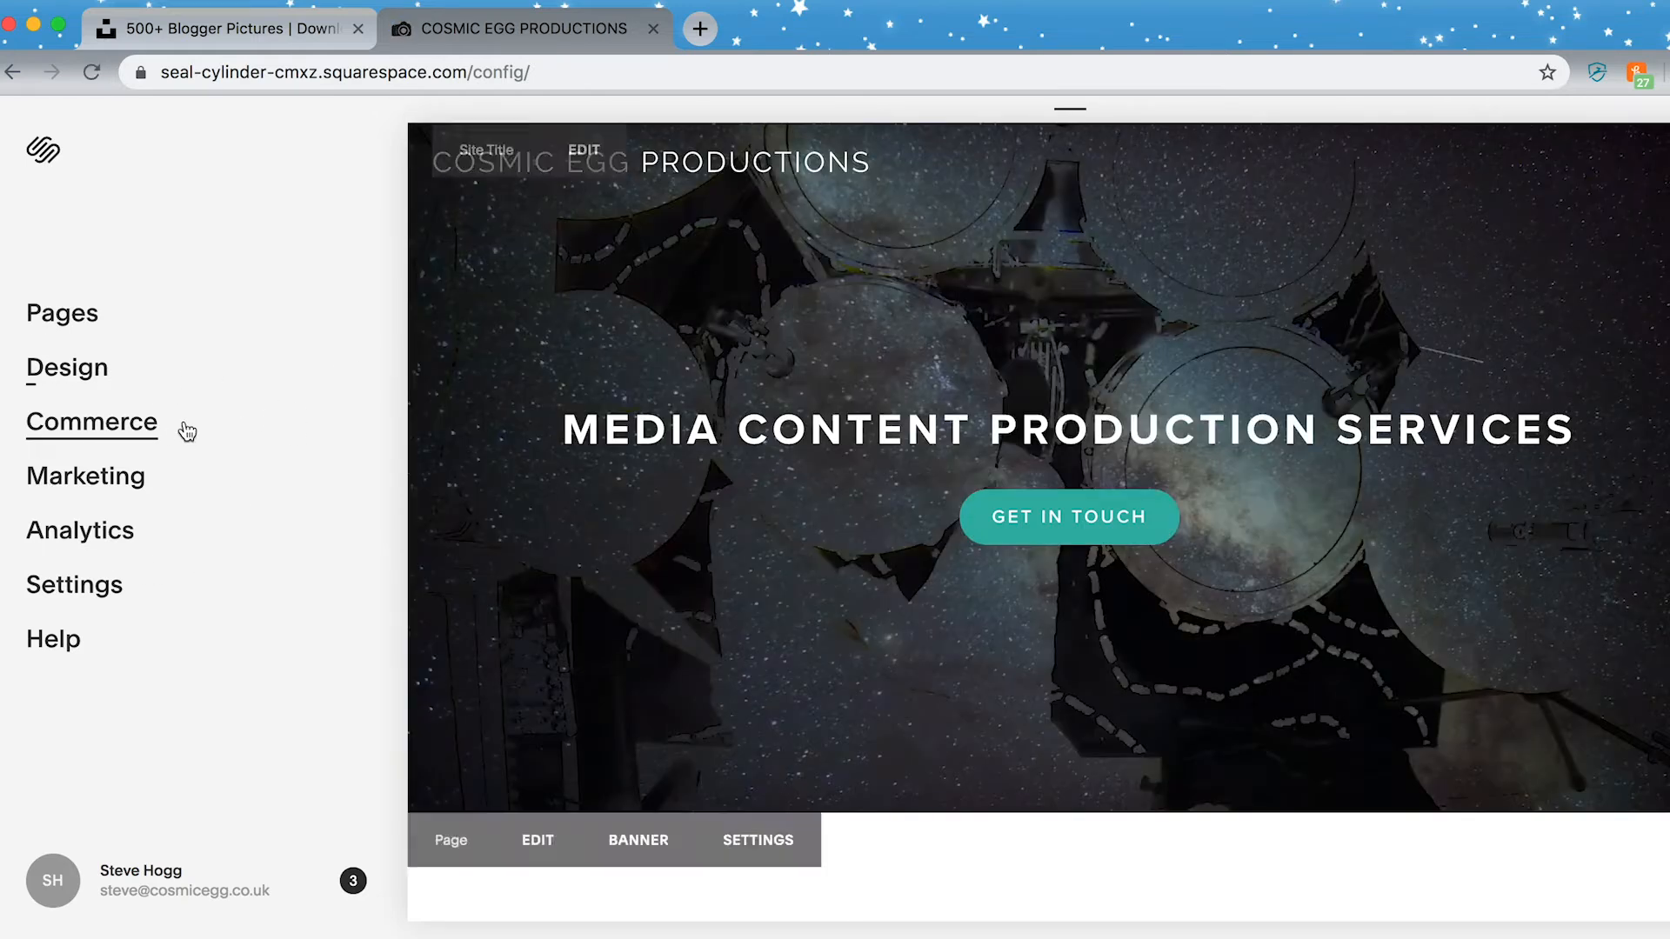
pyautogui.click(80, 320)
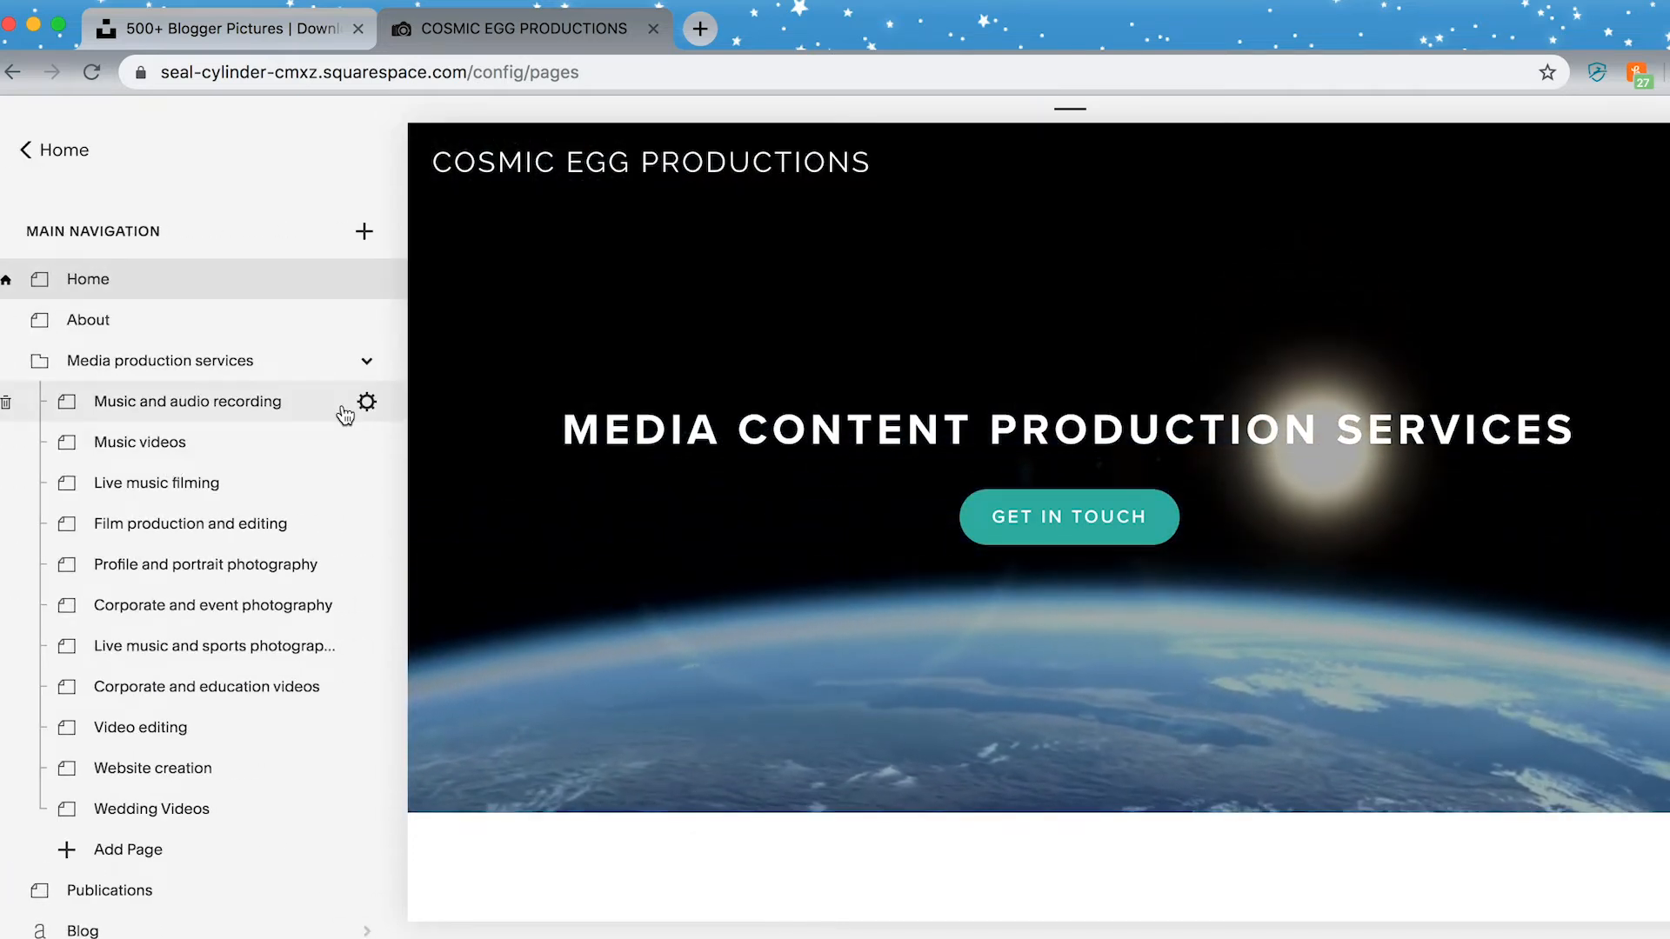
pyautogui.click(367, 364)
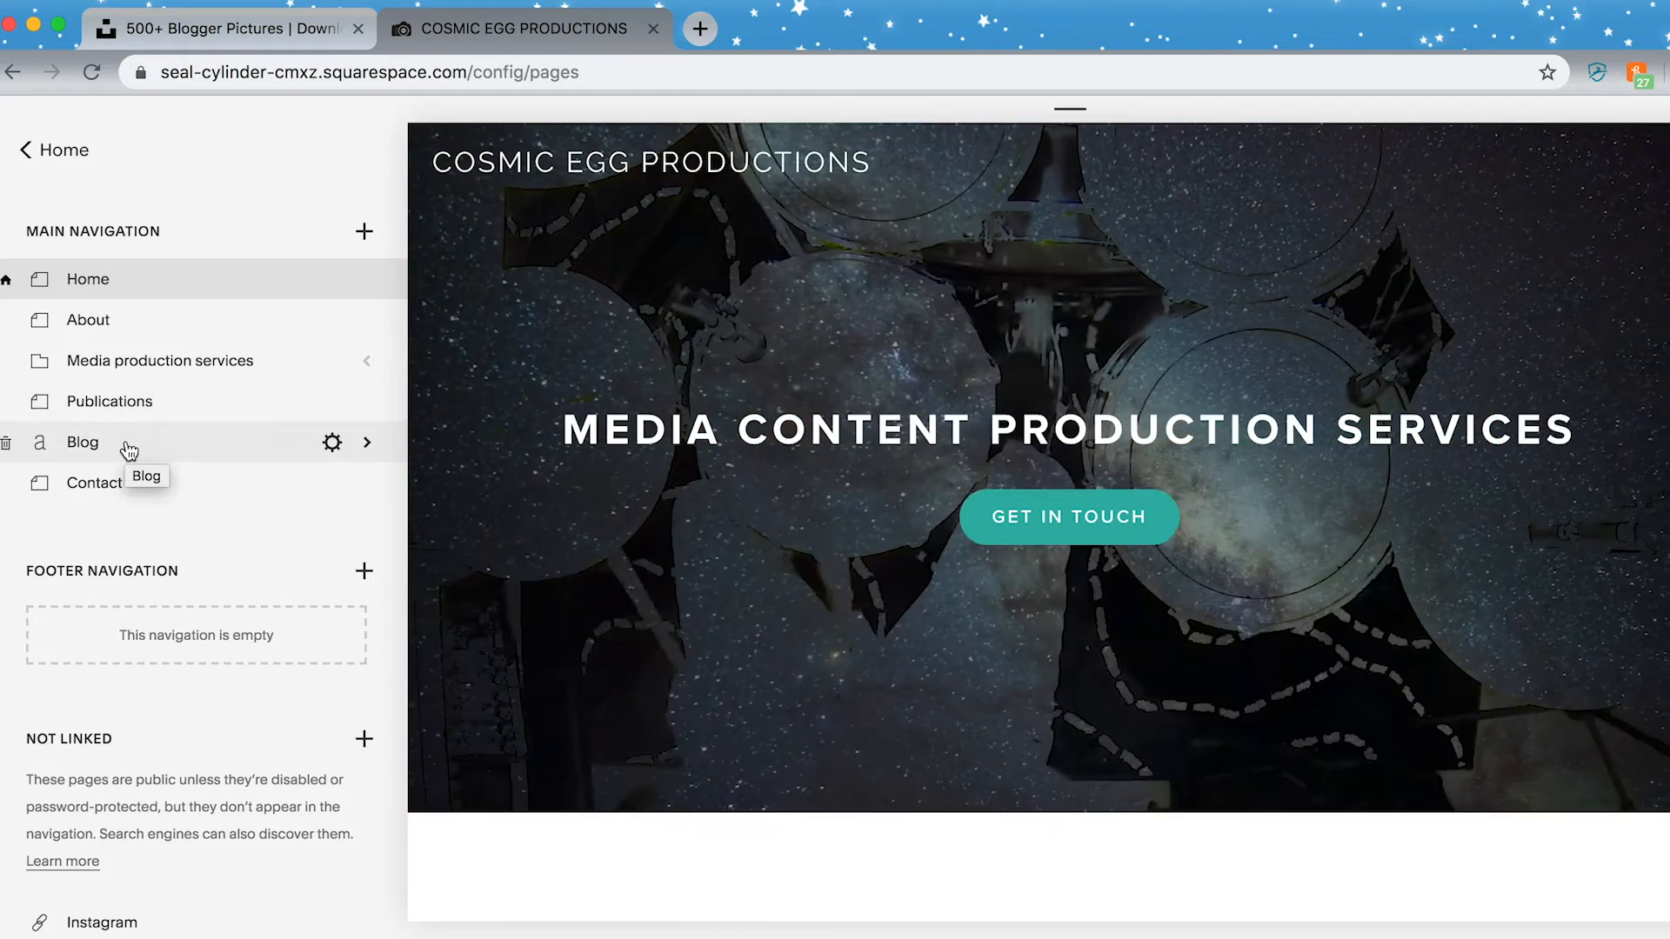
pyautogui.click(83, 442)
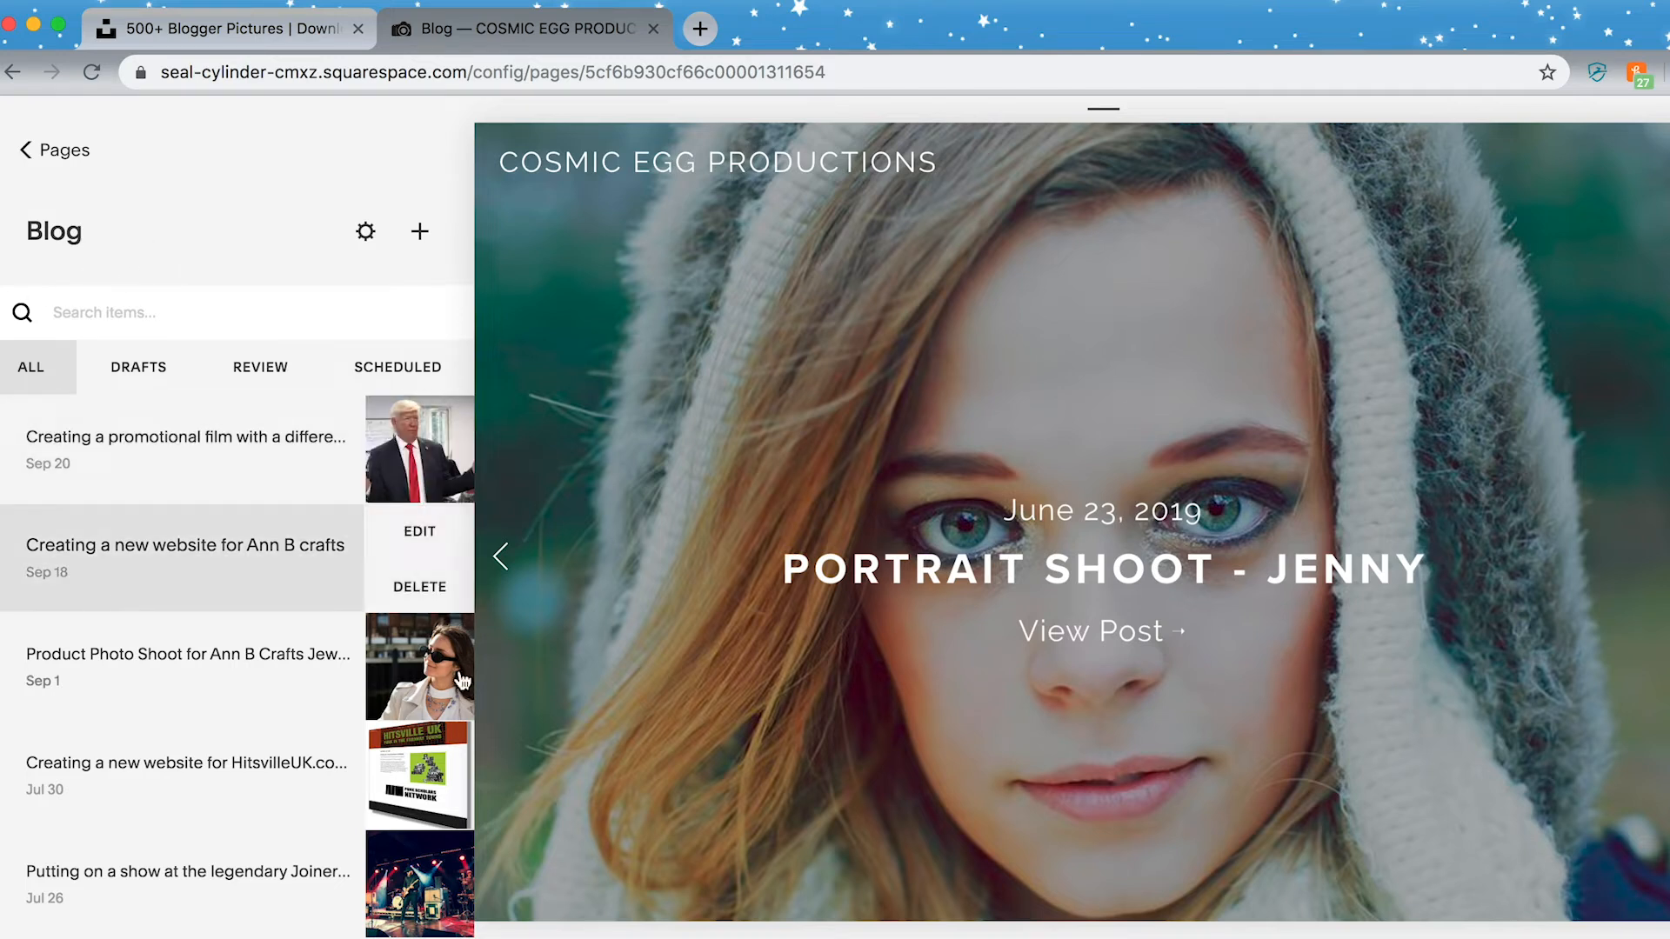
# Step: Look through the existing blog posts in the page preview and the post list
pyautogui.scroll(-5, 640, 706)
pyautogui.scroll(-15, 639, 707)
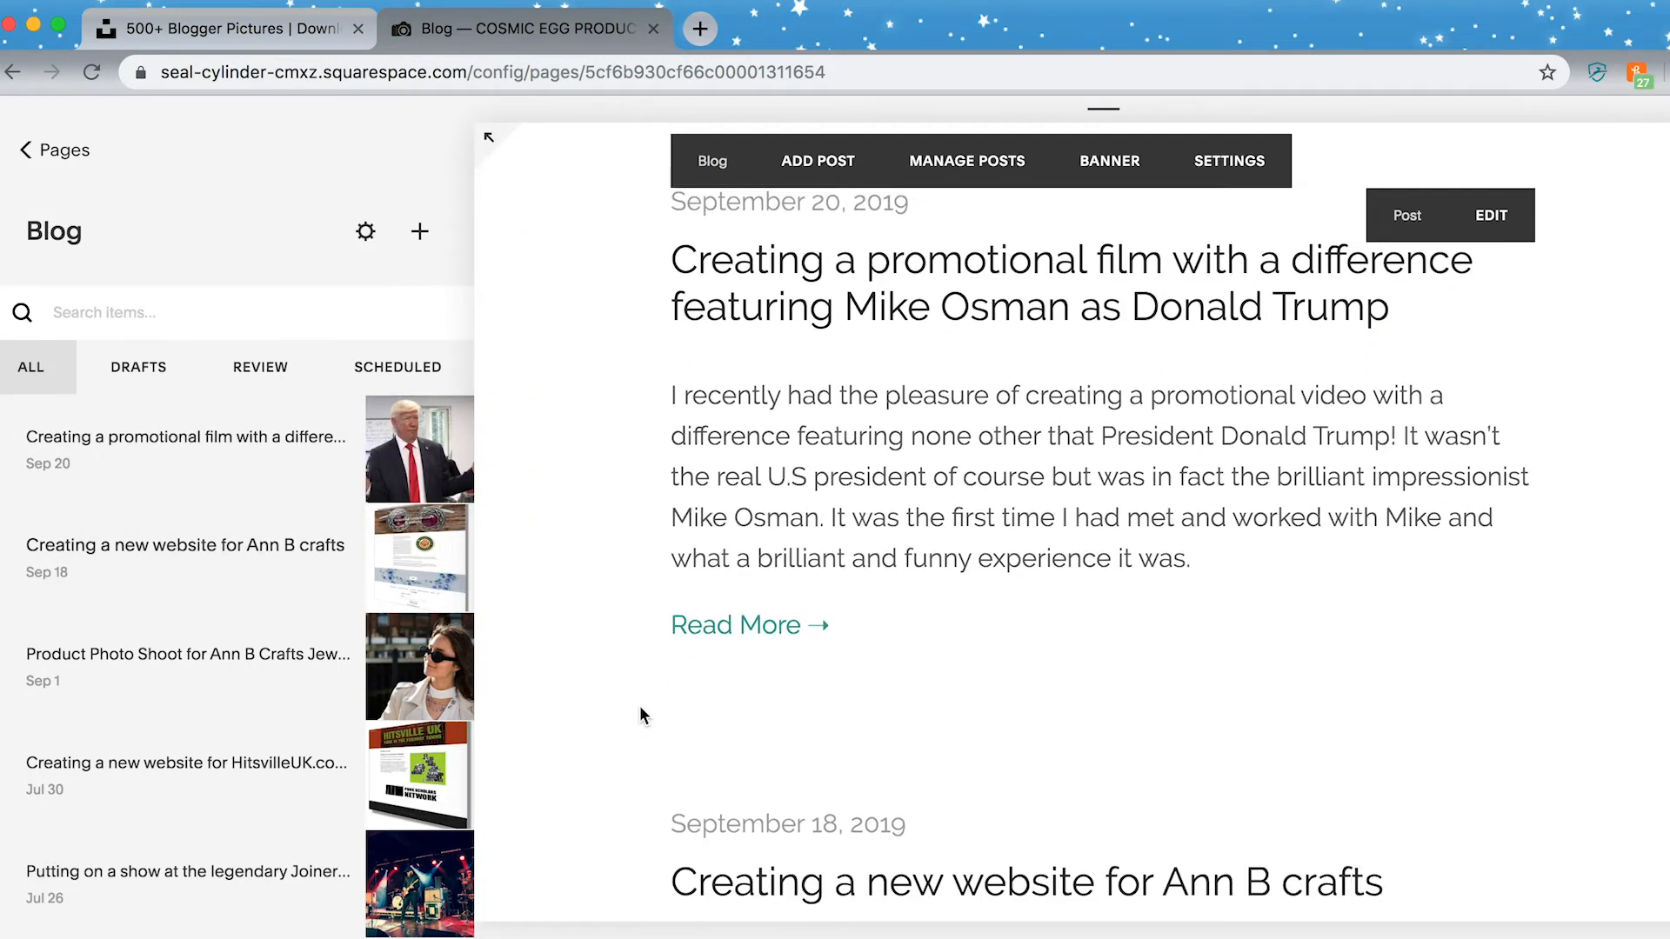
pyautogui.scroll(-15, 639, 706)
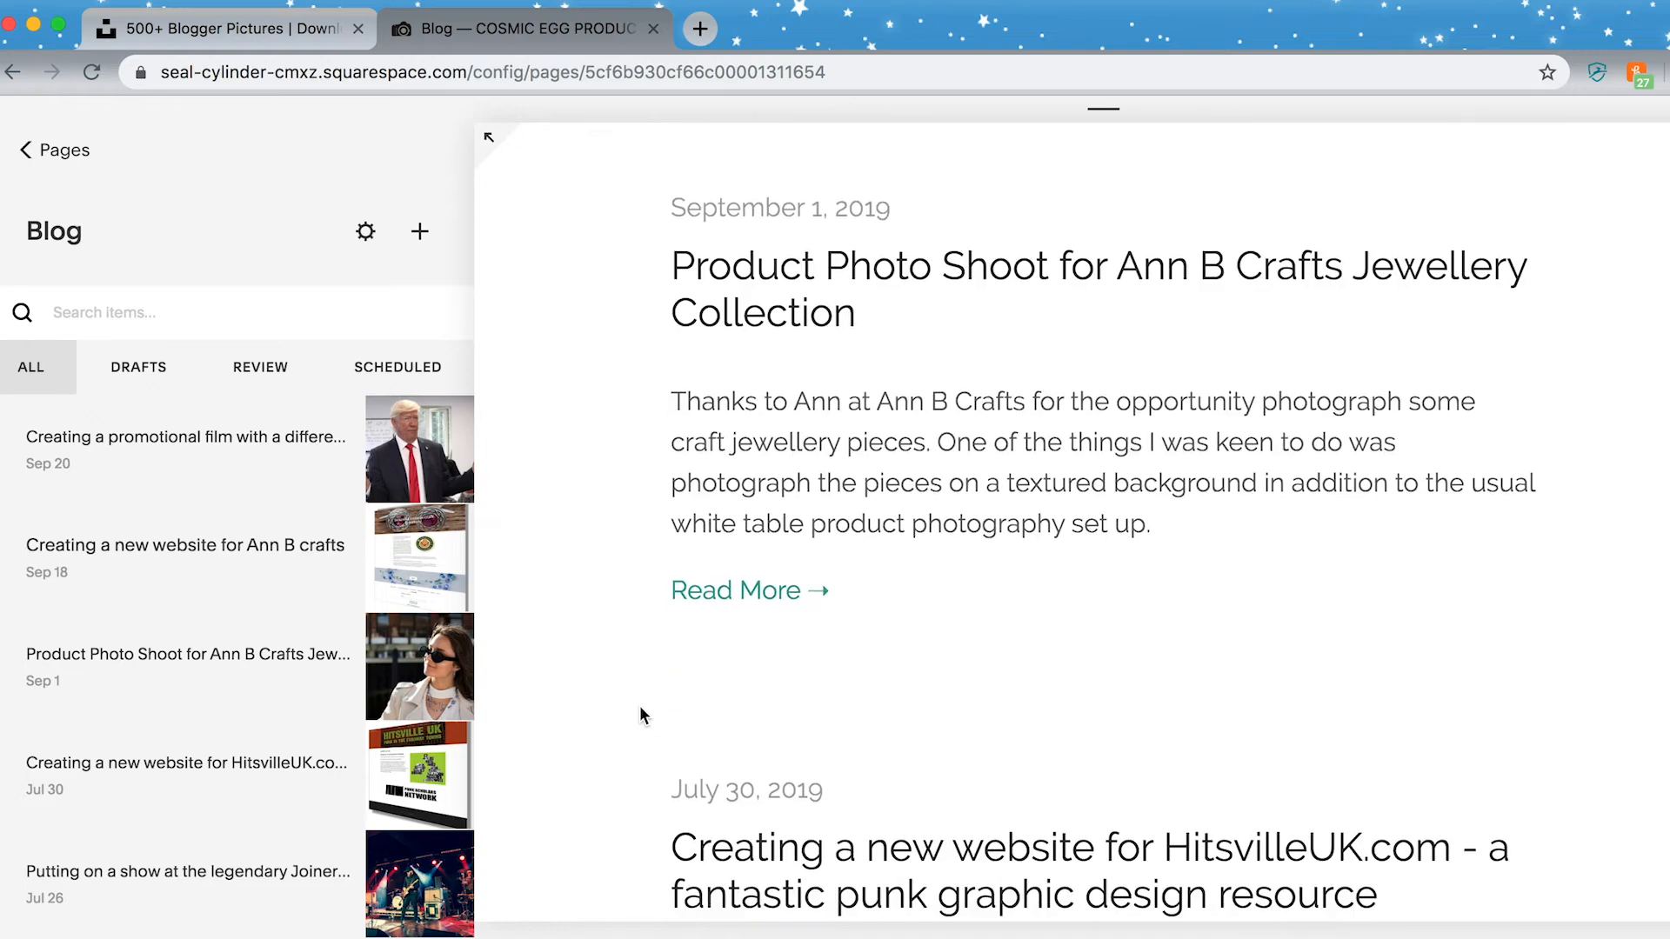
pyautogui.scroll(-3, 639, 706)
pyautogui.scroll(20, 639, 706)
pyautogui.scroll(5, 639, 707)
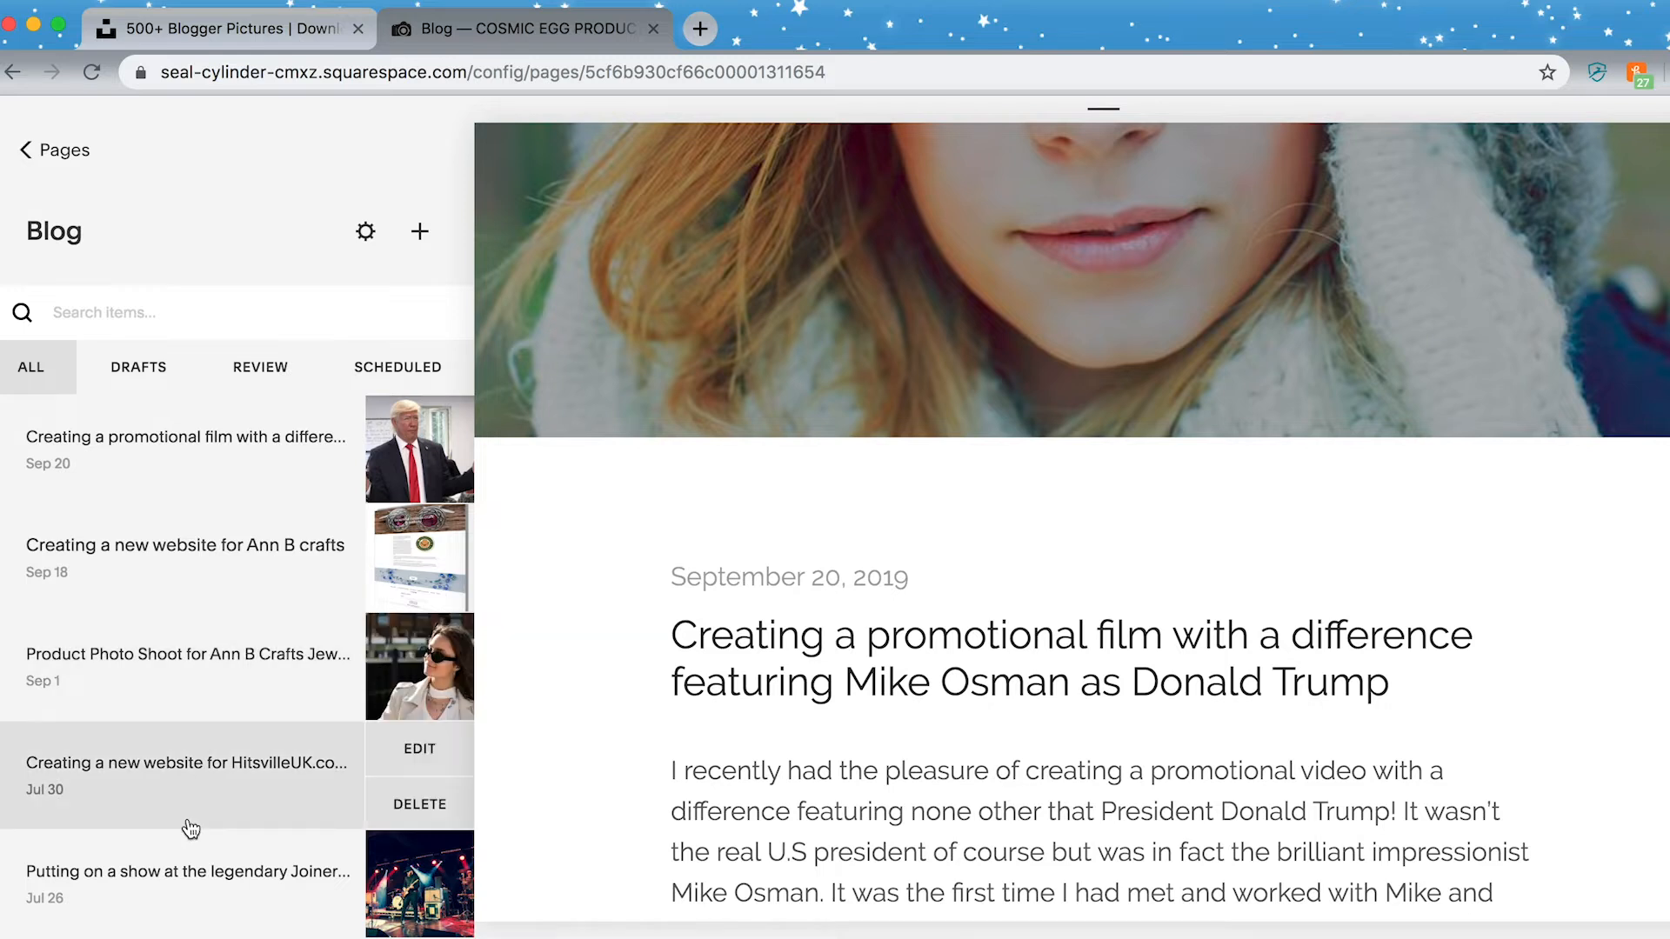
pyautogui.scroll(-2, 191, 829)
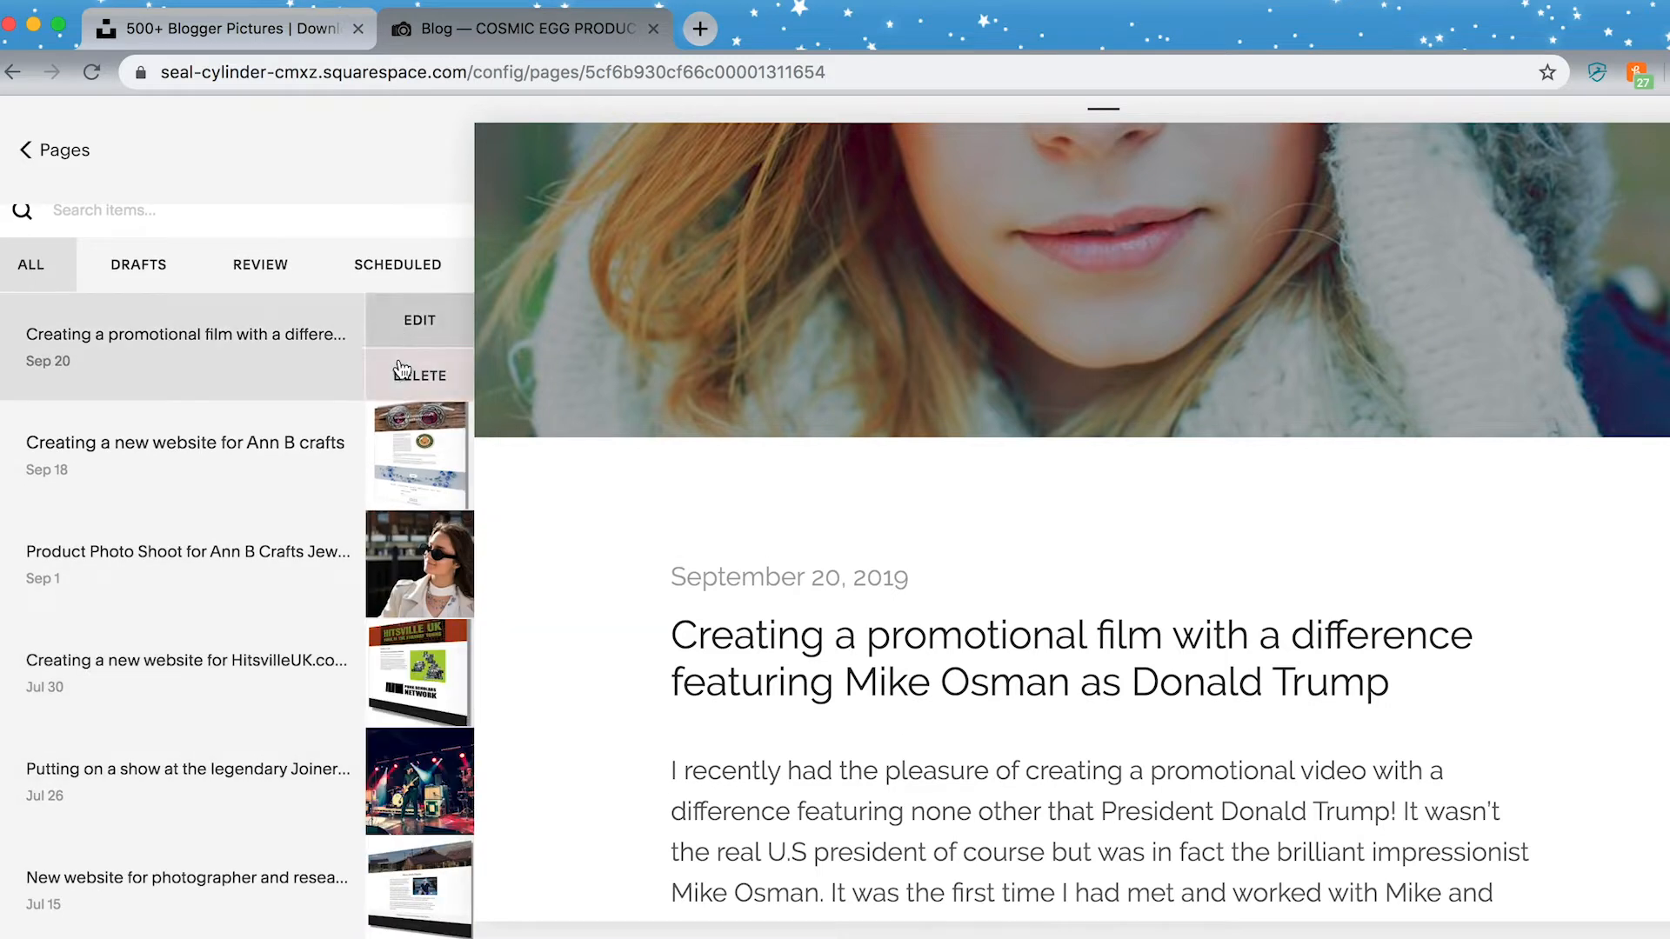
pyautogui.scroll(2, 231, 514)
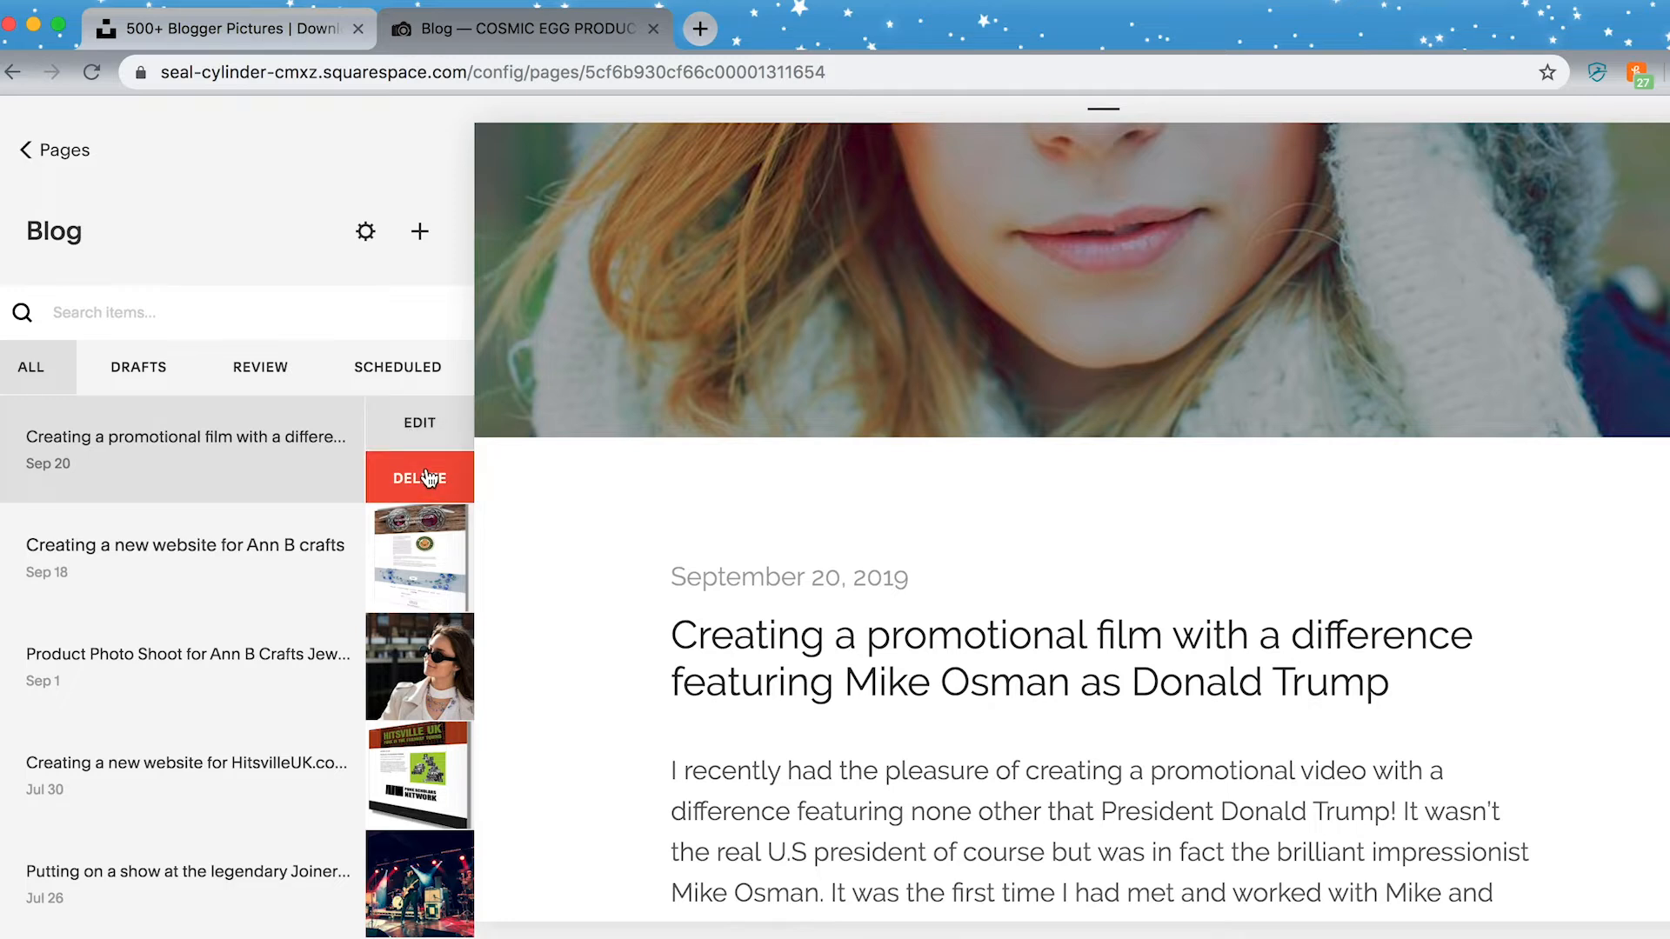
# Step: Create a new blog post and view its content editor full screen before returning to the normal size
pyautogui.click(423, 235)
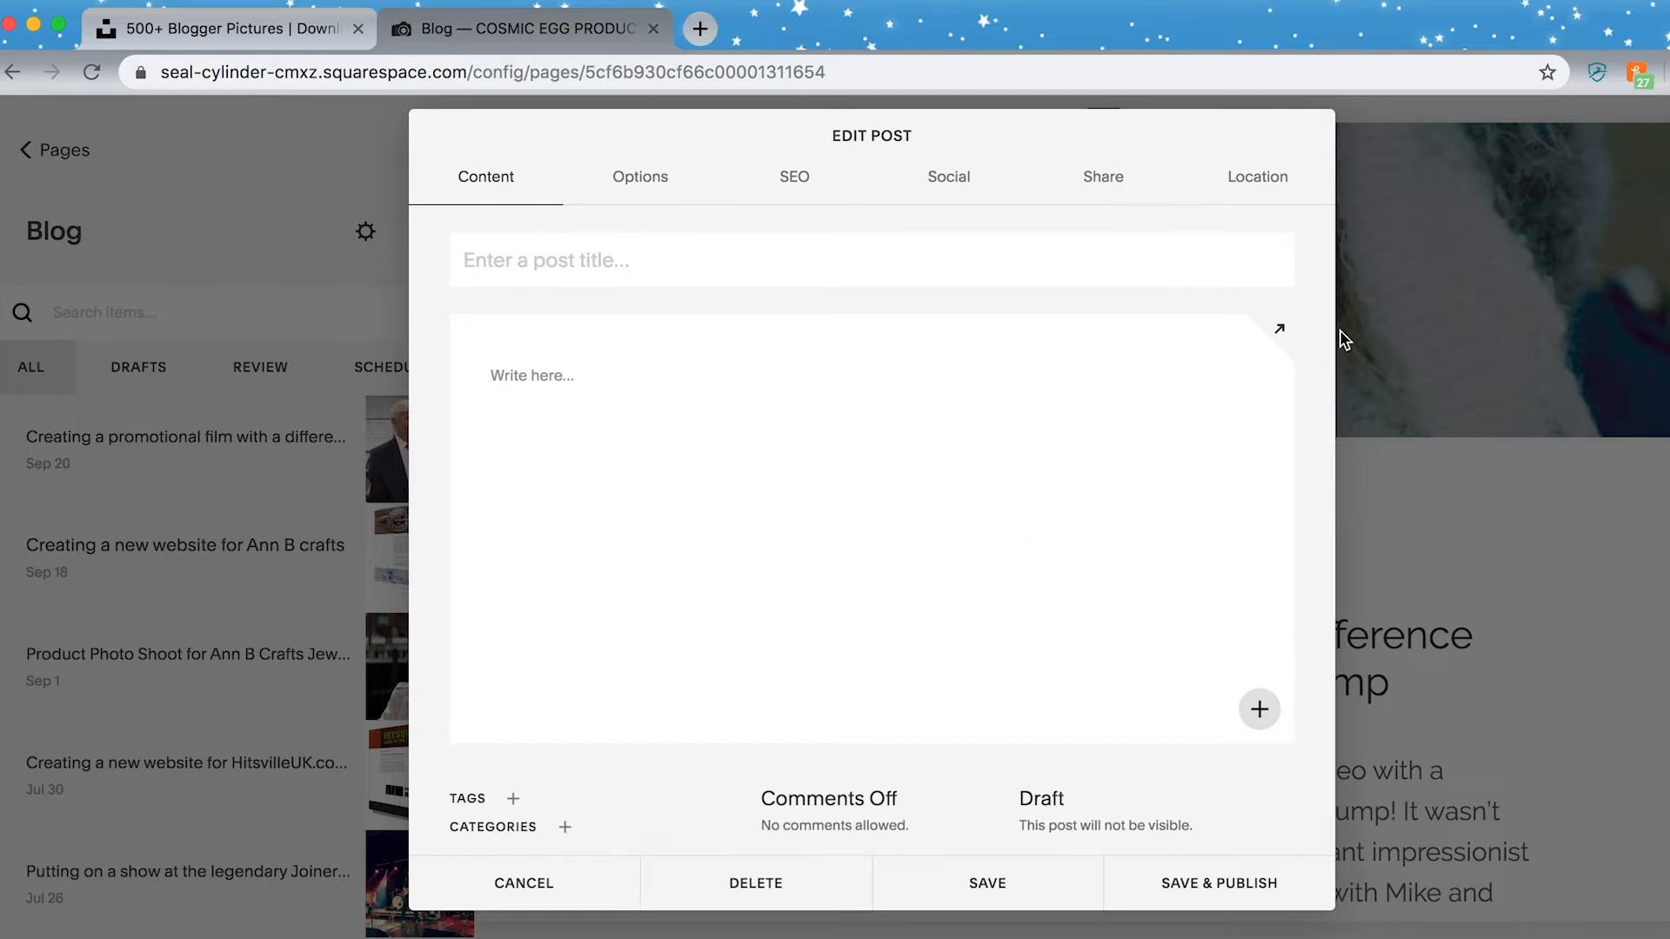
pyautogui.click(1281, 335)
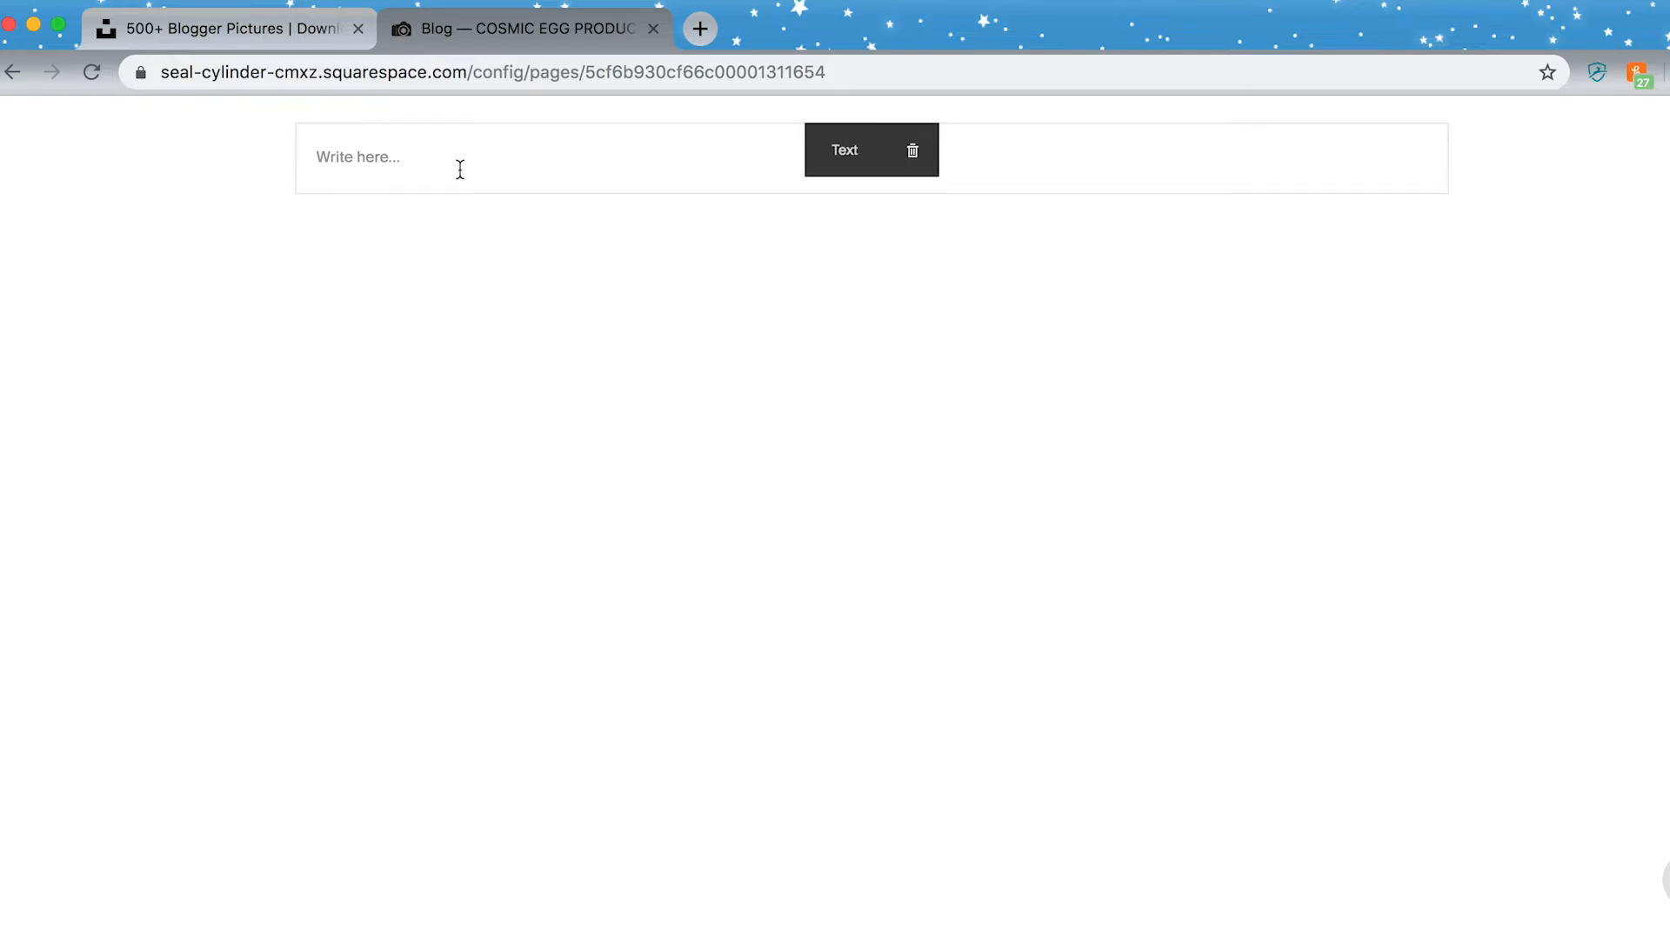
pyautogui.click(433, 164)
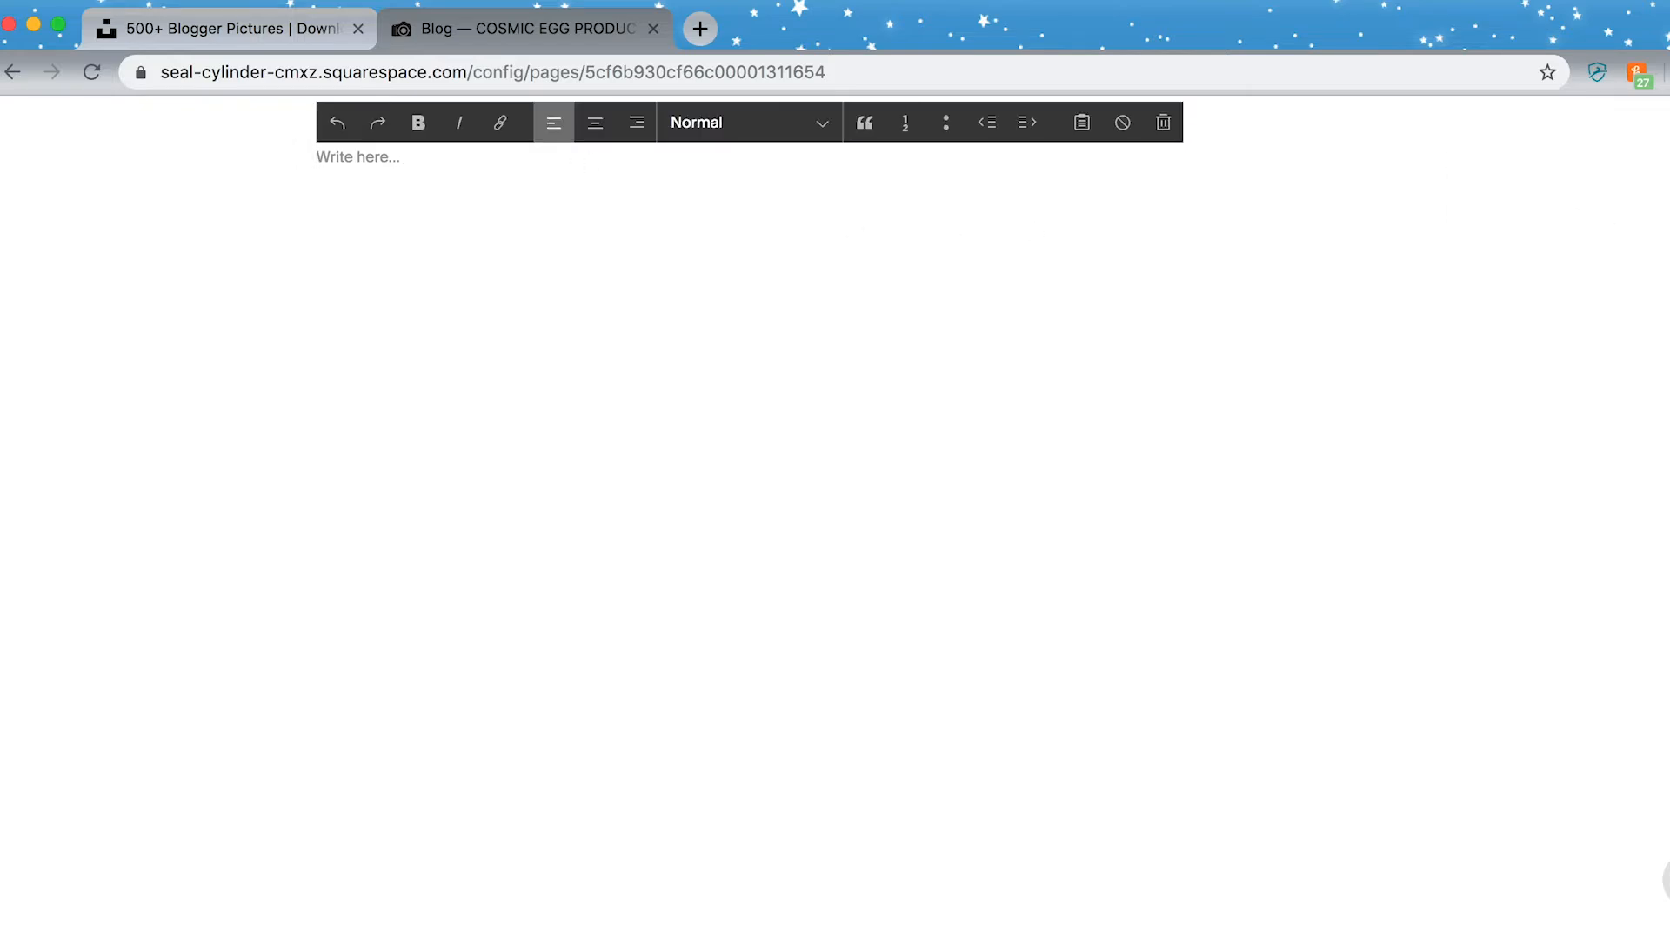
pyautogui.click(1668, 111)
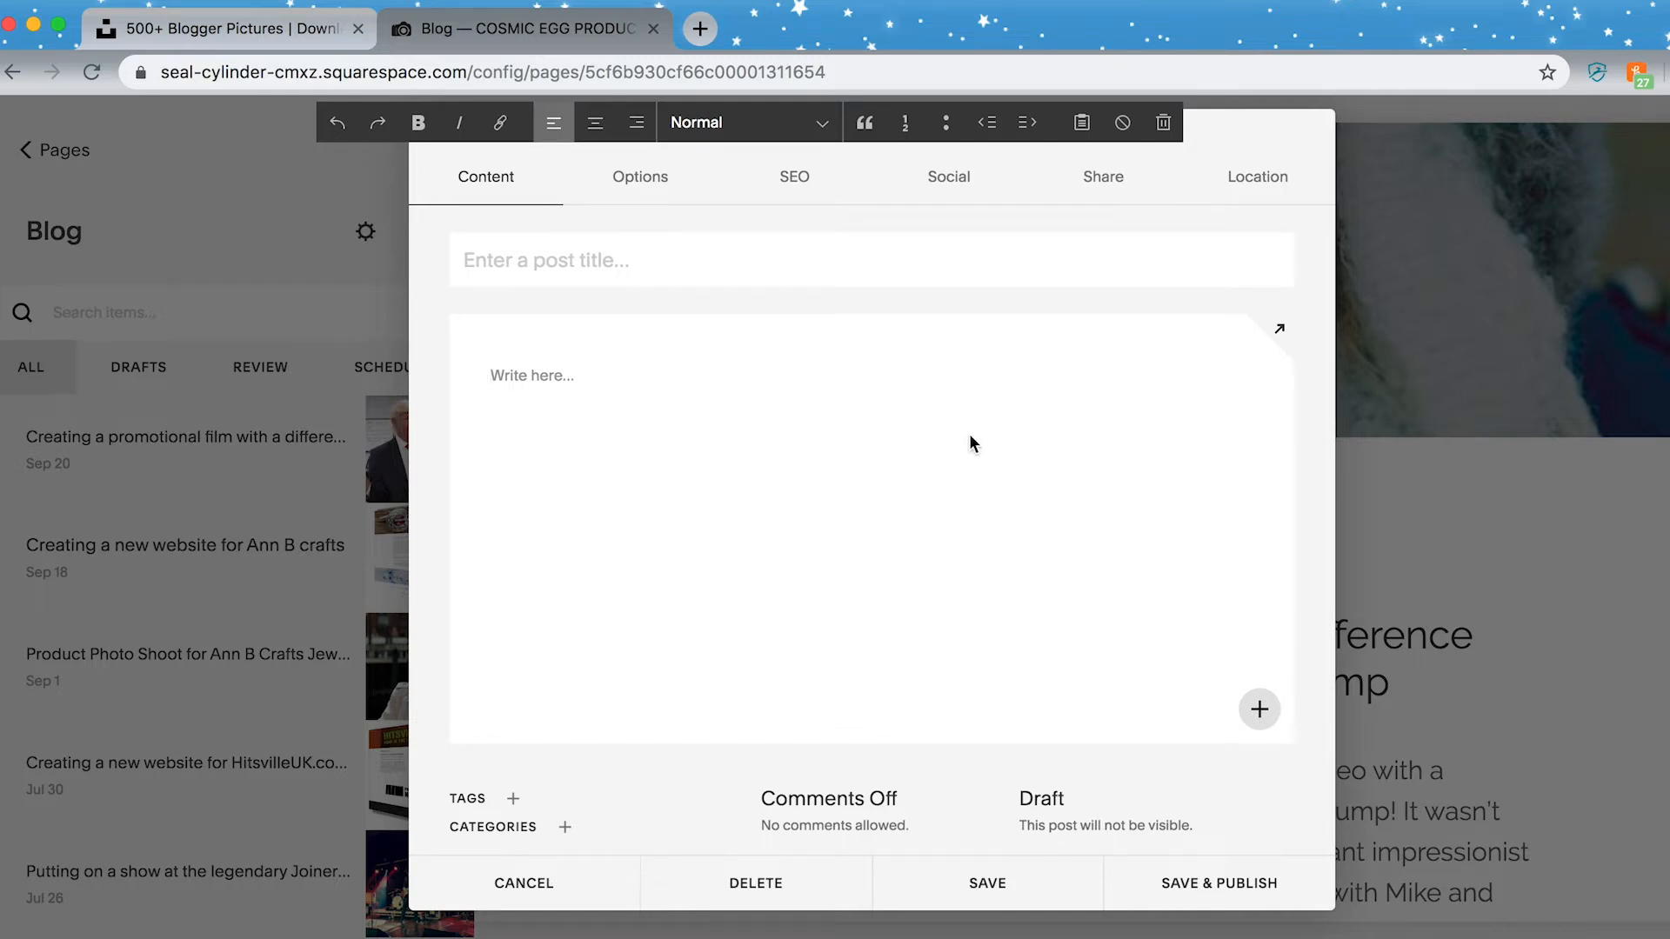
# Step: Copy the heading "How to create a blog post in SquareSpace" from the prepared text document into the post title
pyautogui.click(525, 261)
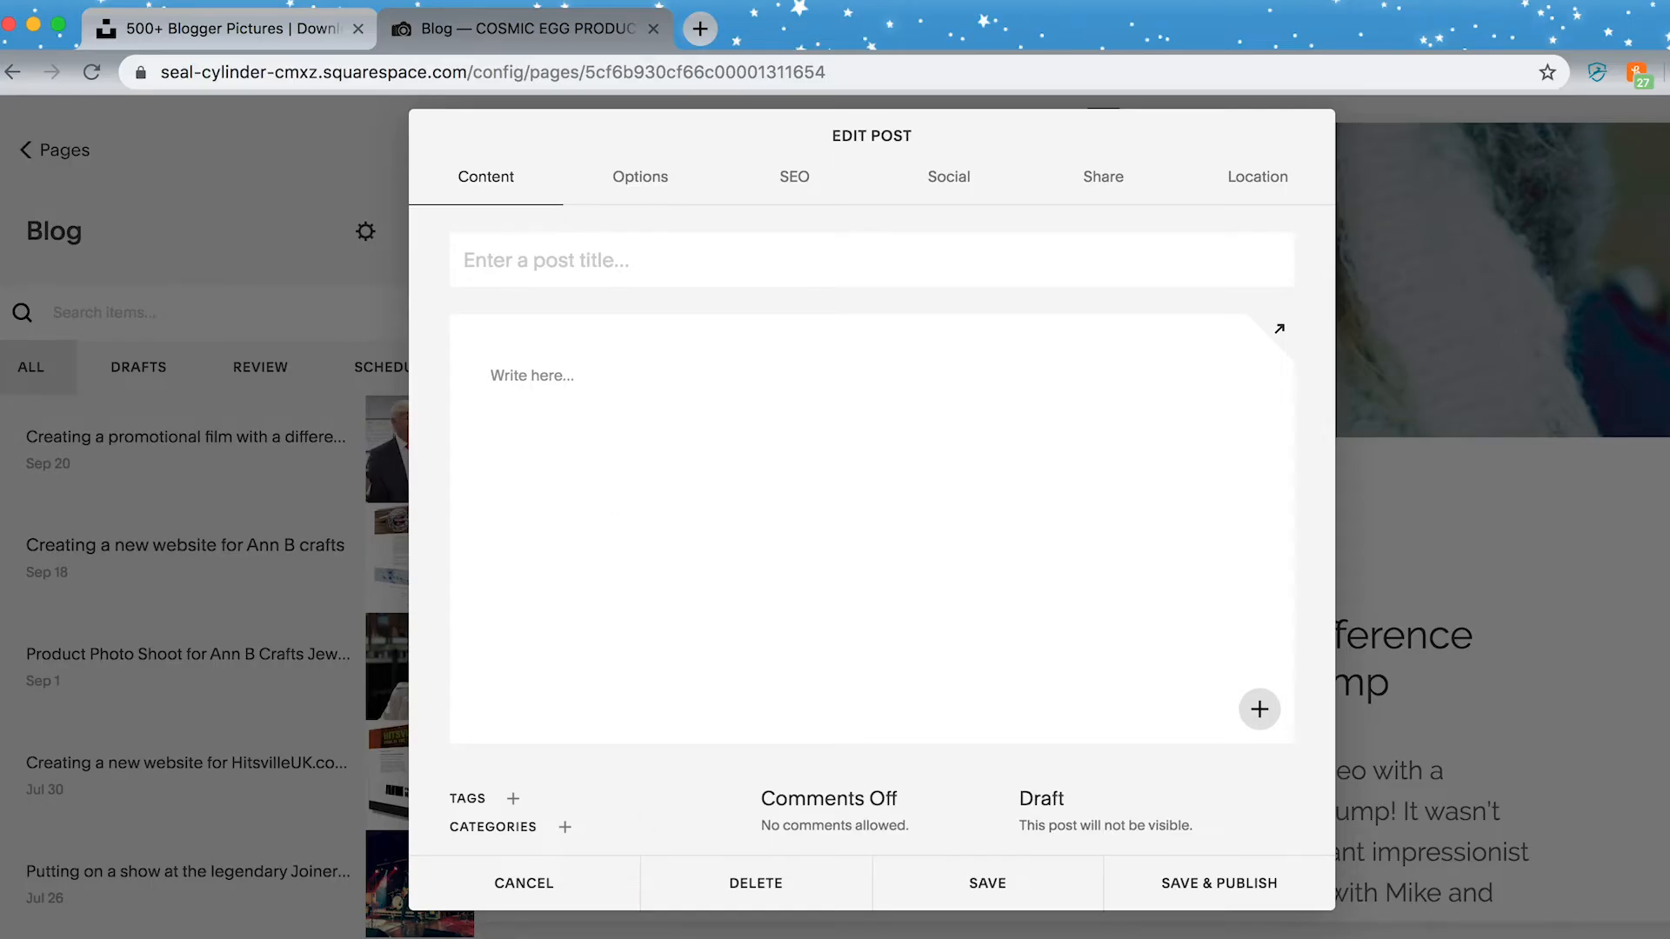
pyautogui.press('super+Tab')
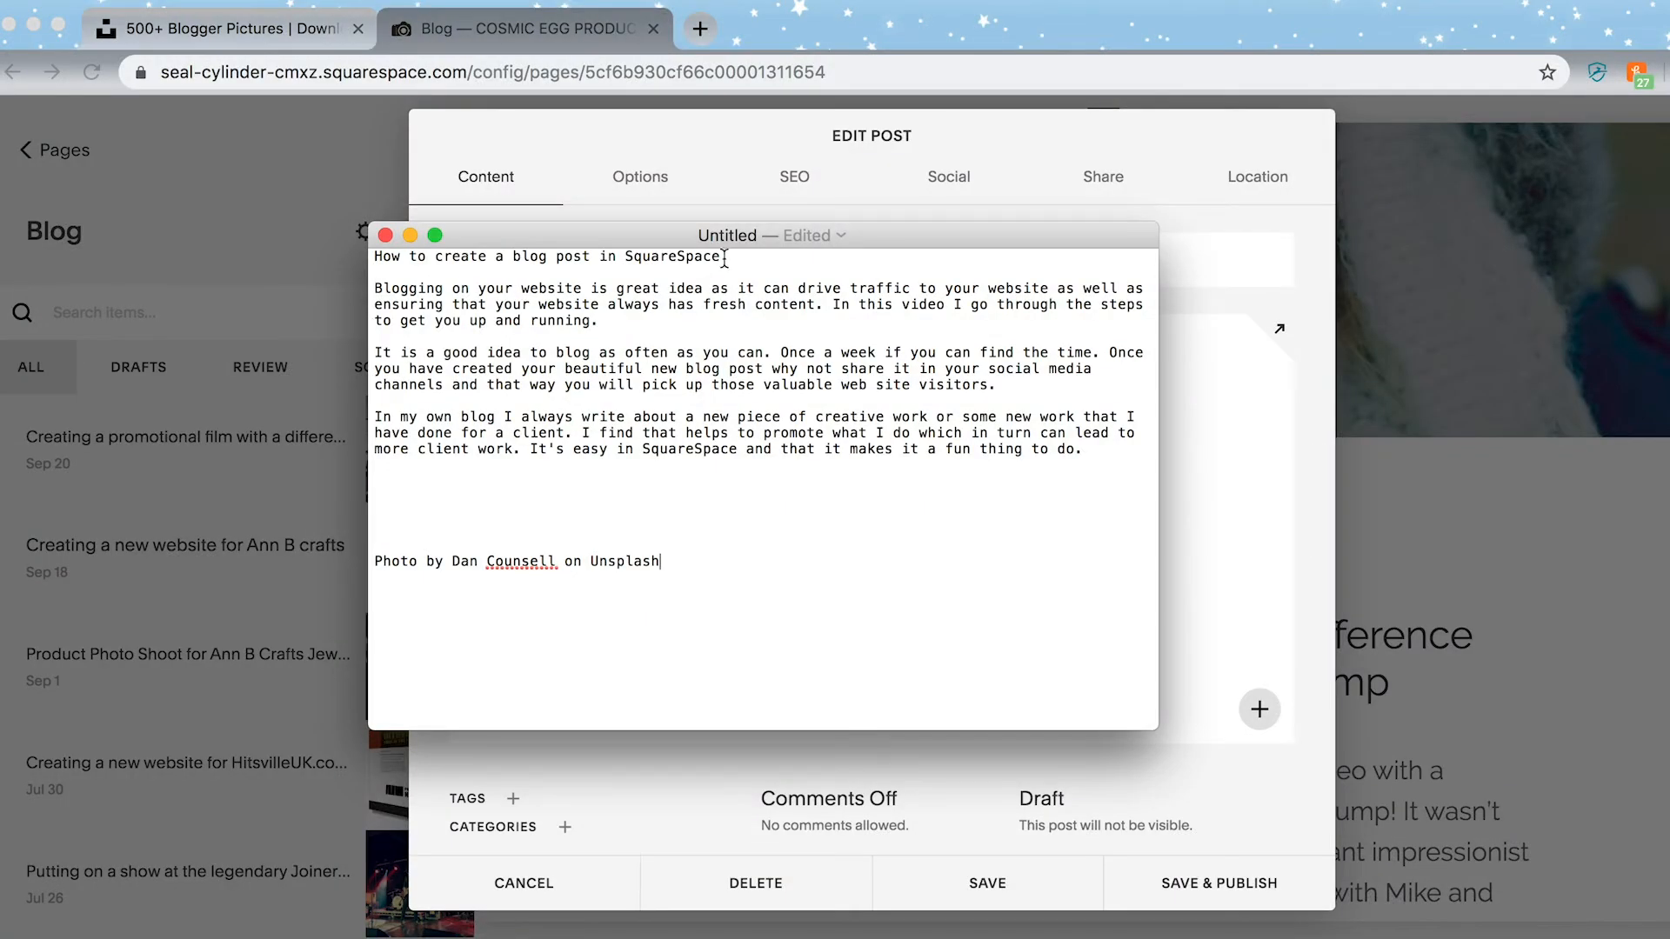
pyautogui.moveTo(721, 256); pyautogui.dragTo(372, 260)
pyautogui.press('super+c')
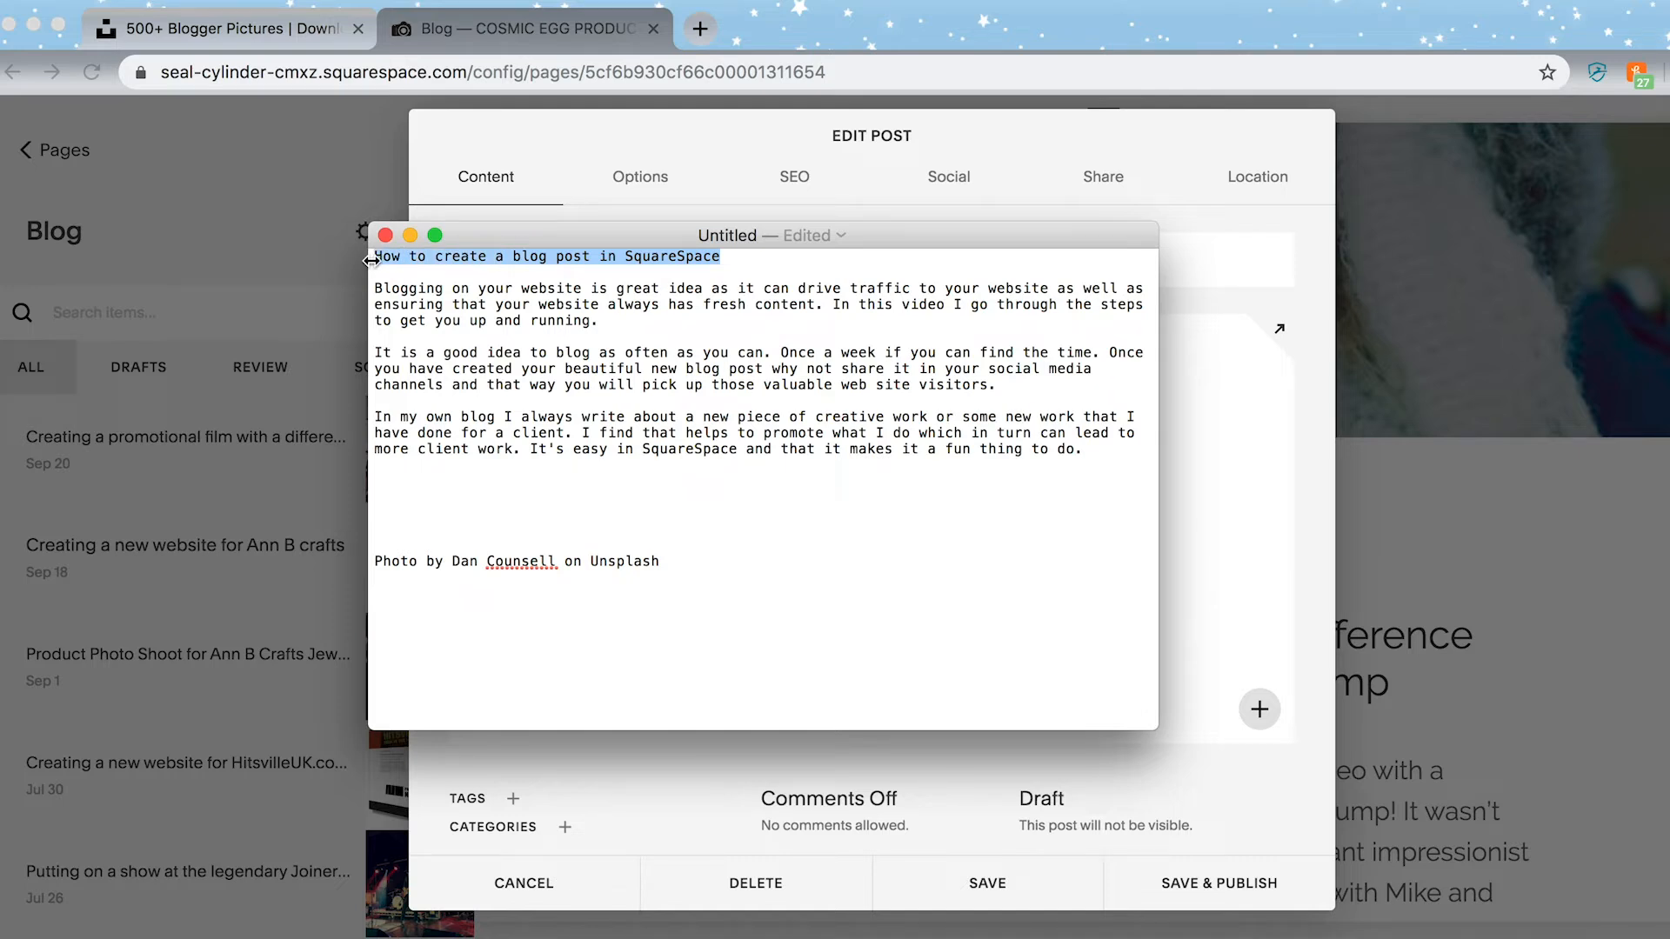
pyautogui.moveTo(510, 239); pyautogui.dragTo(274, 444)
pyautogui.click(638, 358)
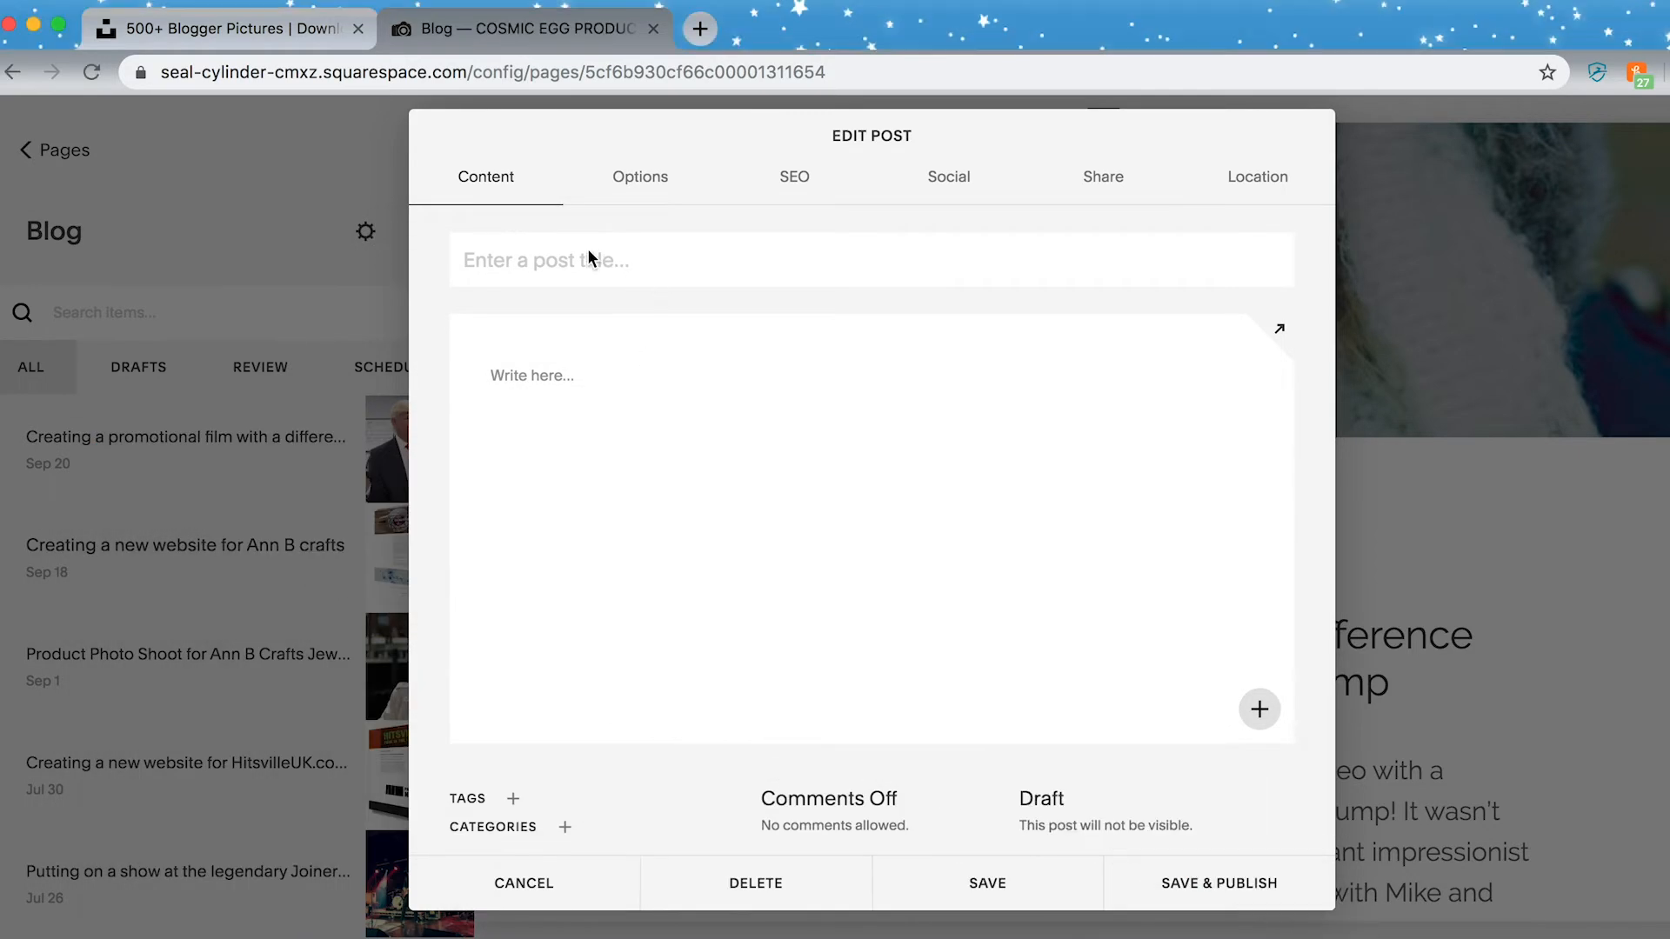
pyautogui.click(539, 256)
pyautogui.press('super+v')
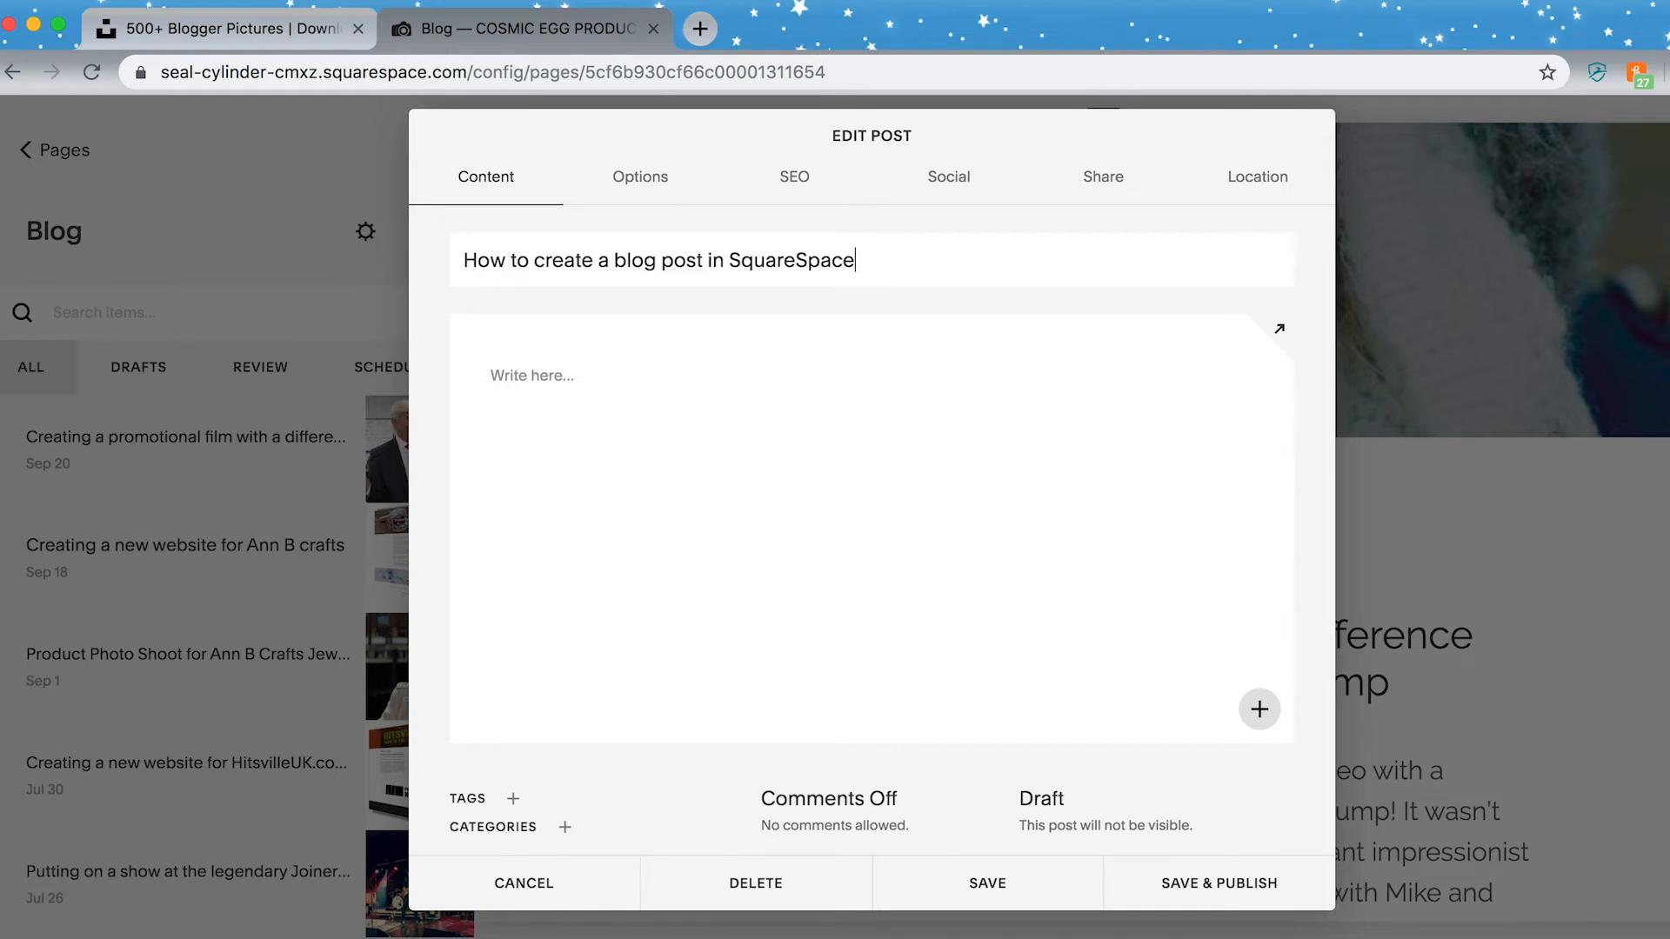
# Step: Copy the three body paragraphs from the text document into the post's content area
pyautogui.click(1327, 938)
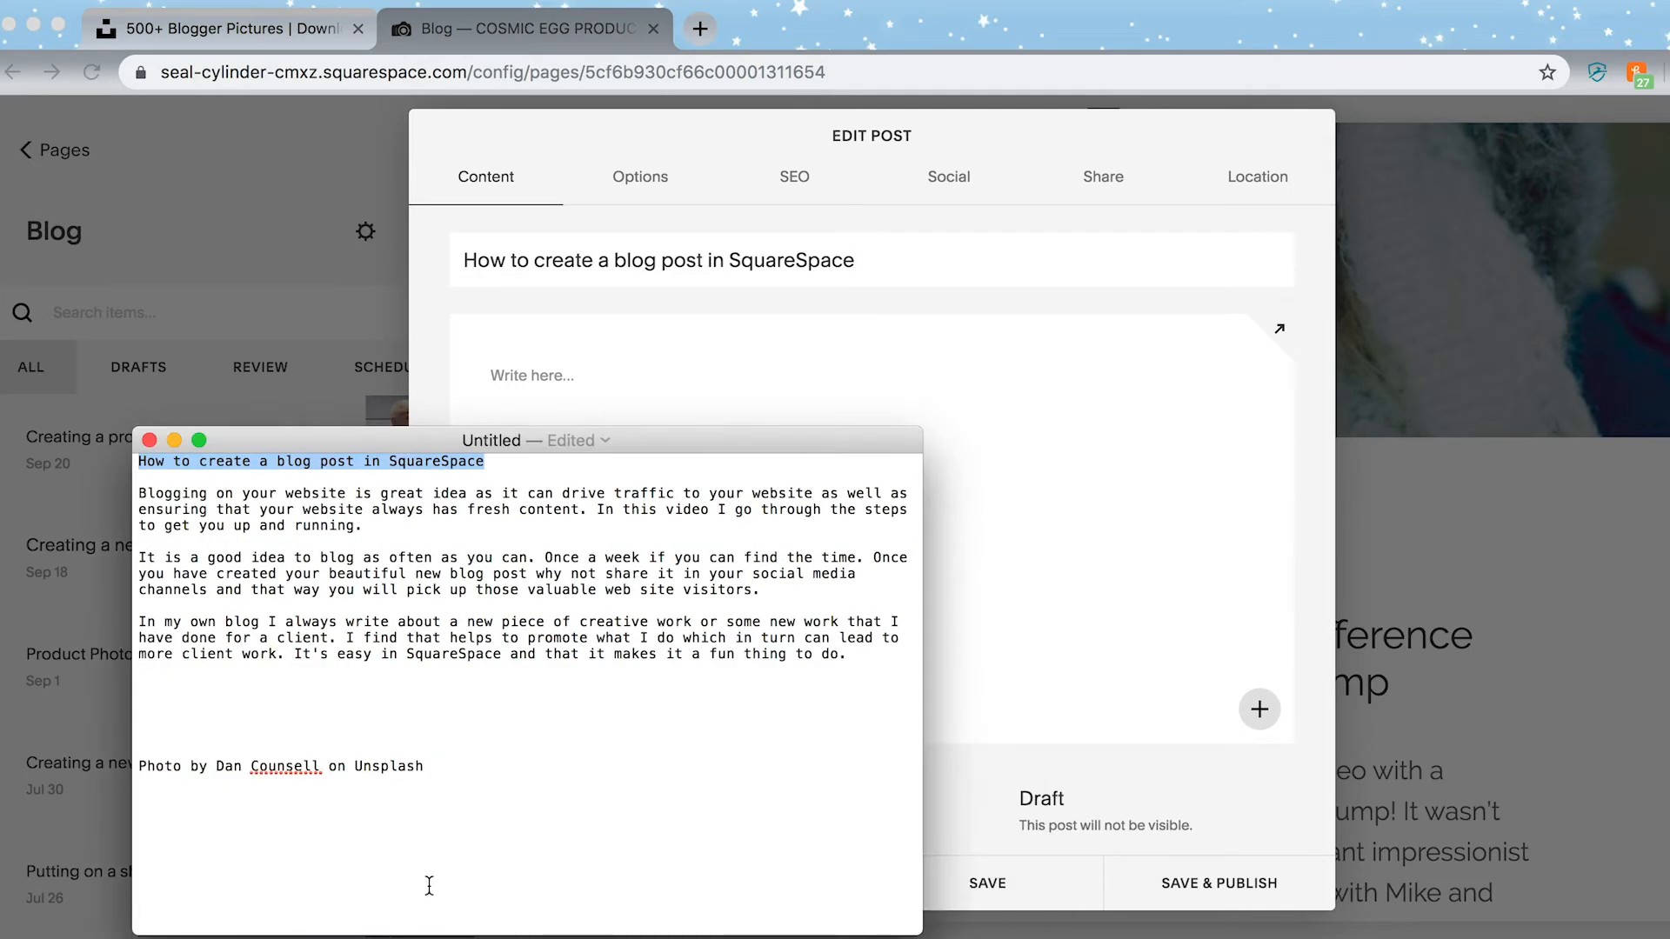
pyautogui.moveTo(862, 655); pyautogui.dragTo(137, 493)
pyautogui.press('super+c')
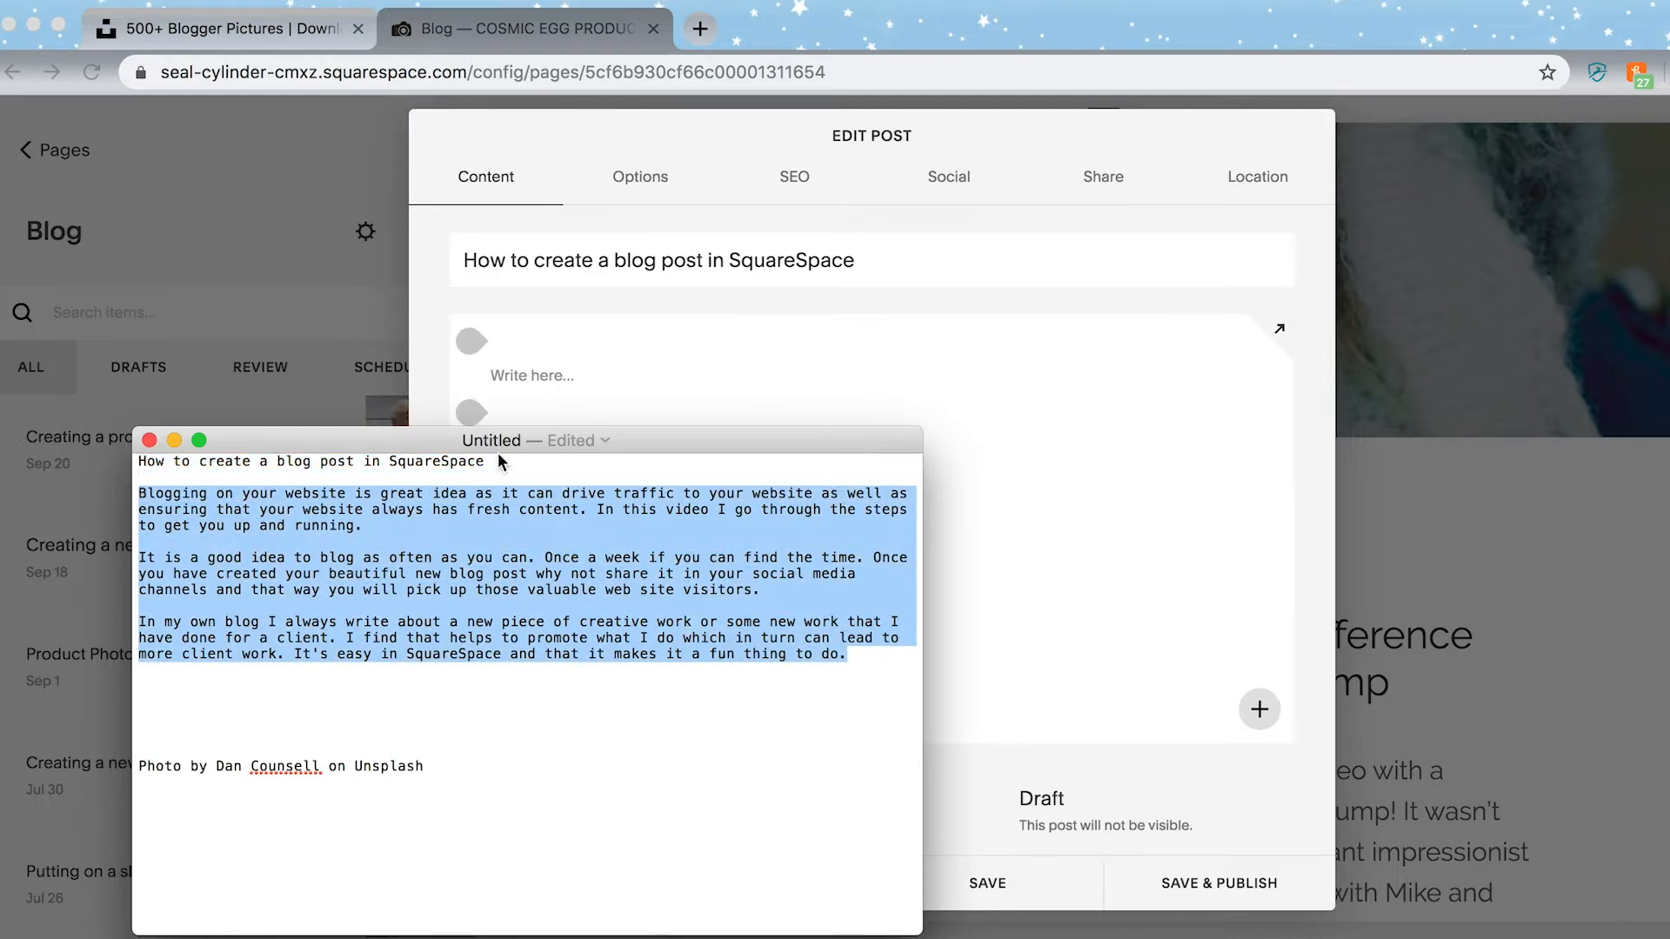
pyautogui.click(493, 388)
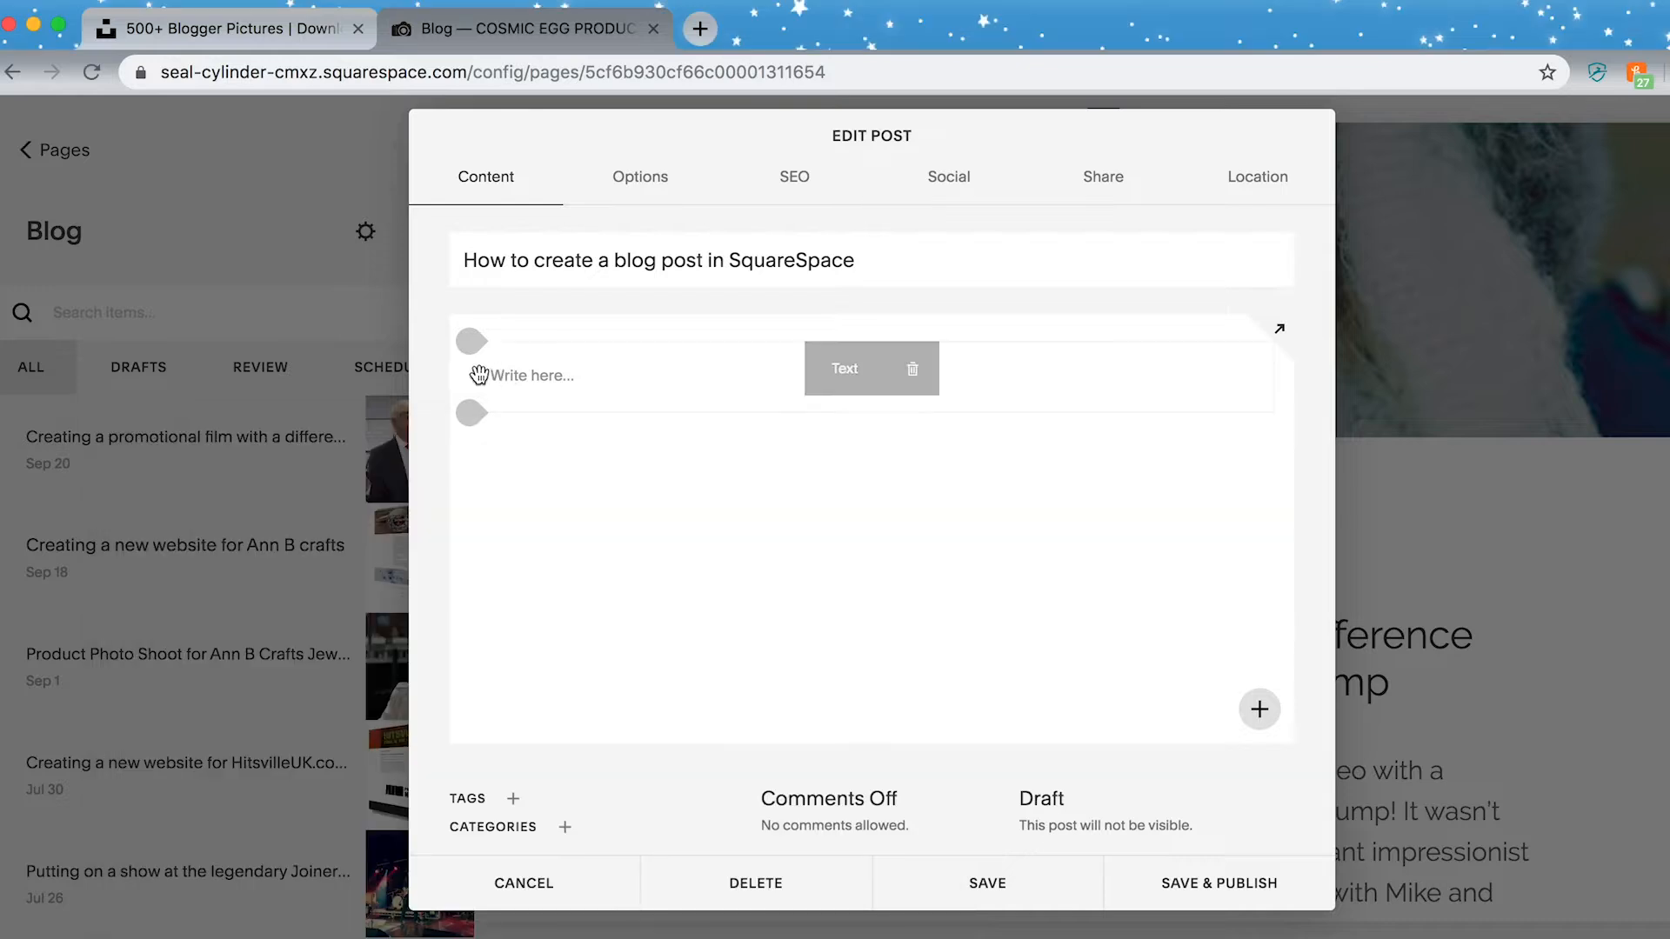
pyautogui.click(499, 376)
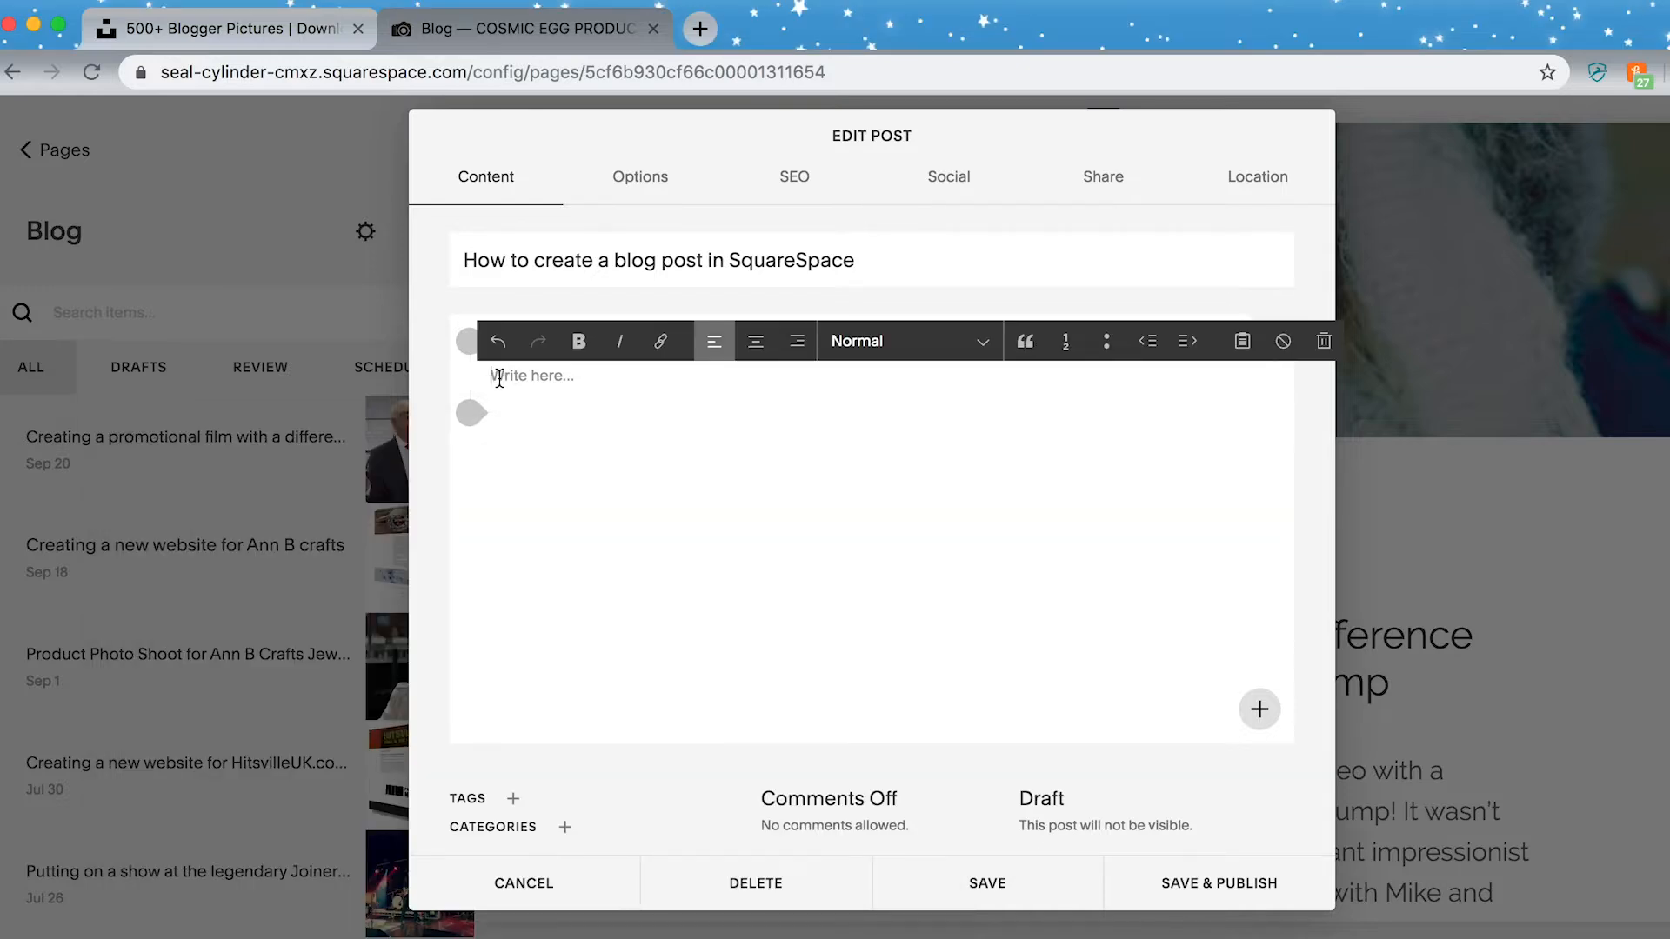
pyautogui.press('super+v')
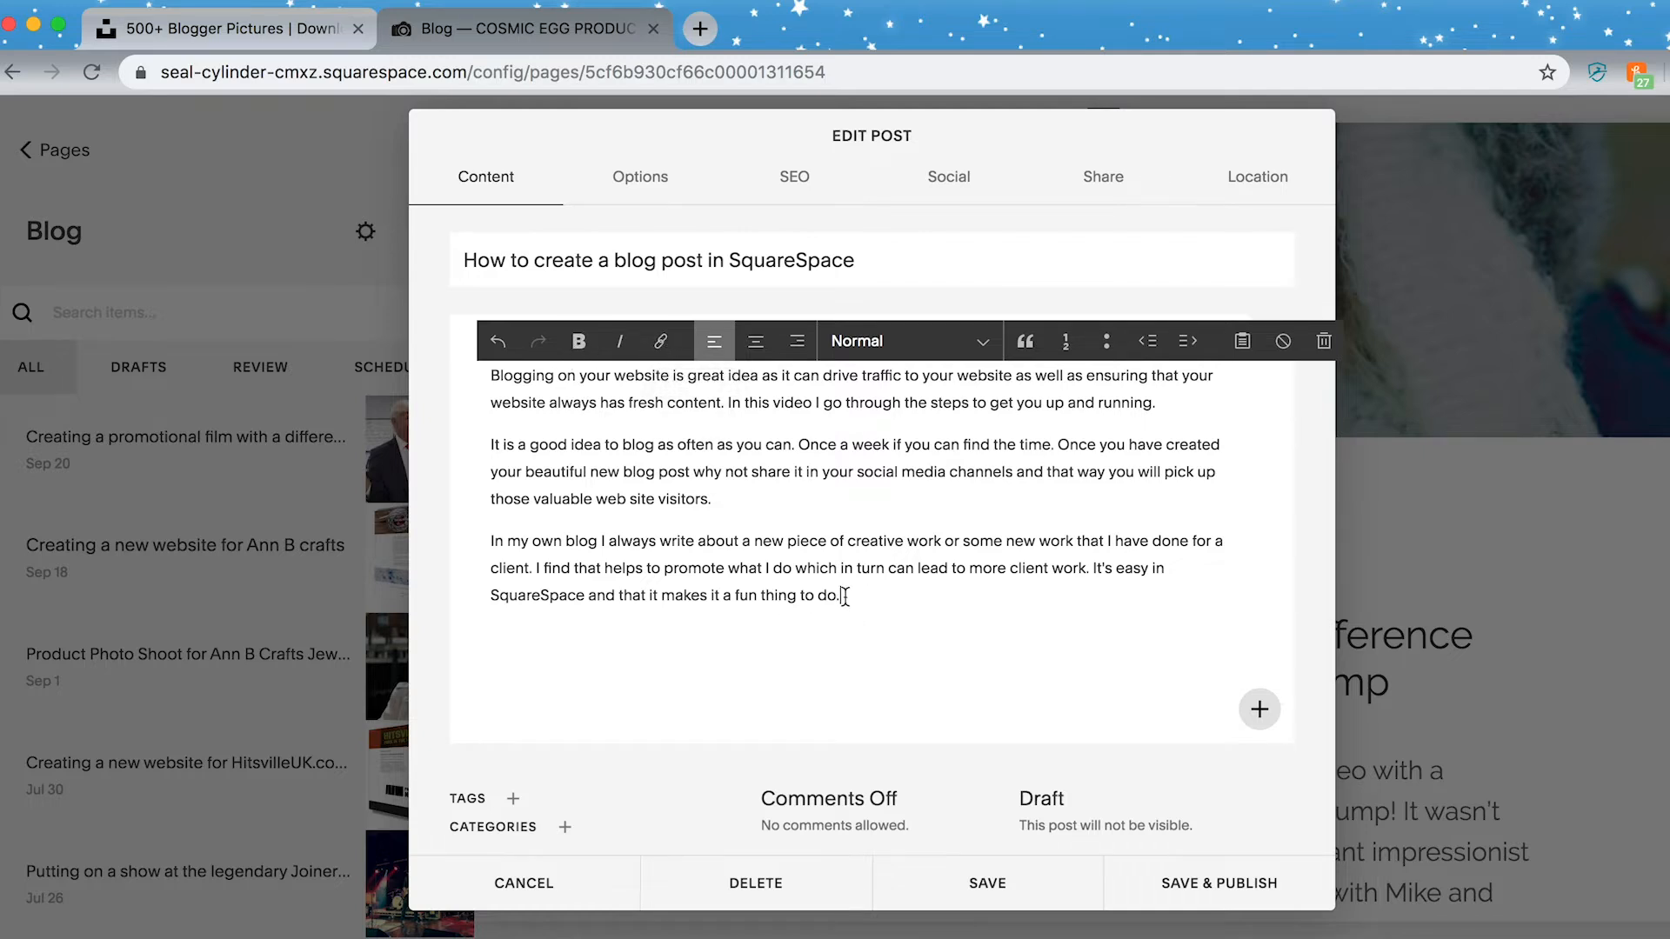
# Step: Open the link editor for the word "SquareSpace" in the last paragraph and dismiss it without adding a link
pyautogui.moveTo(585, 598); pyautogui.dragTo(492, 597)
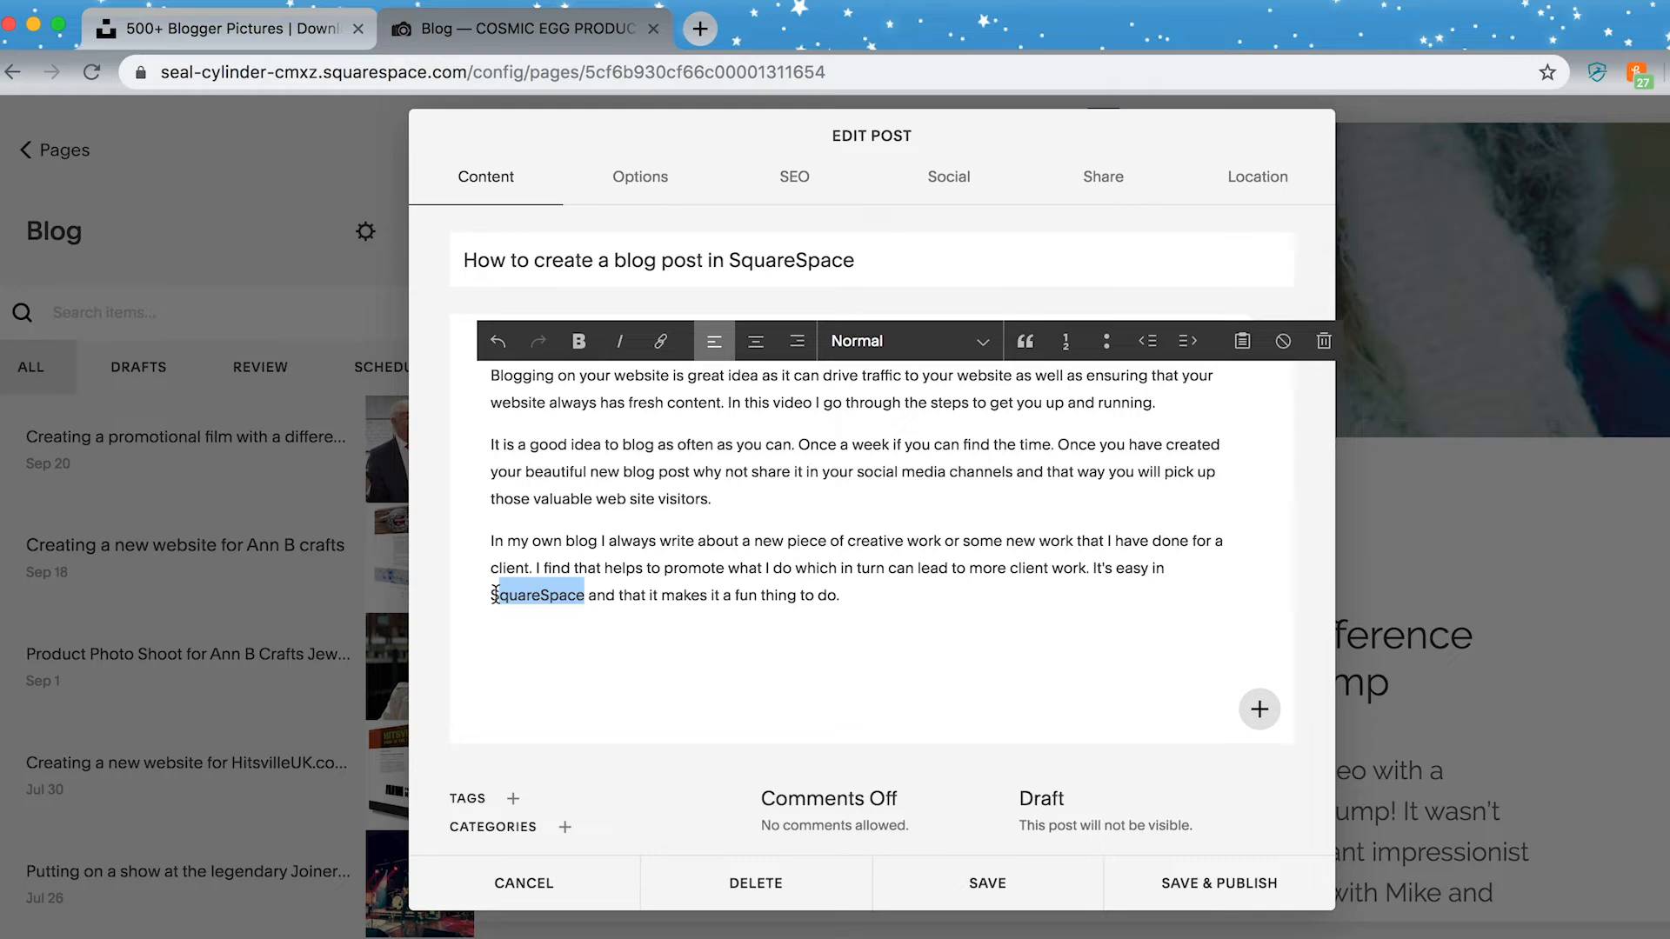
pyautogui.click(662, 343)
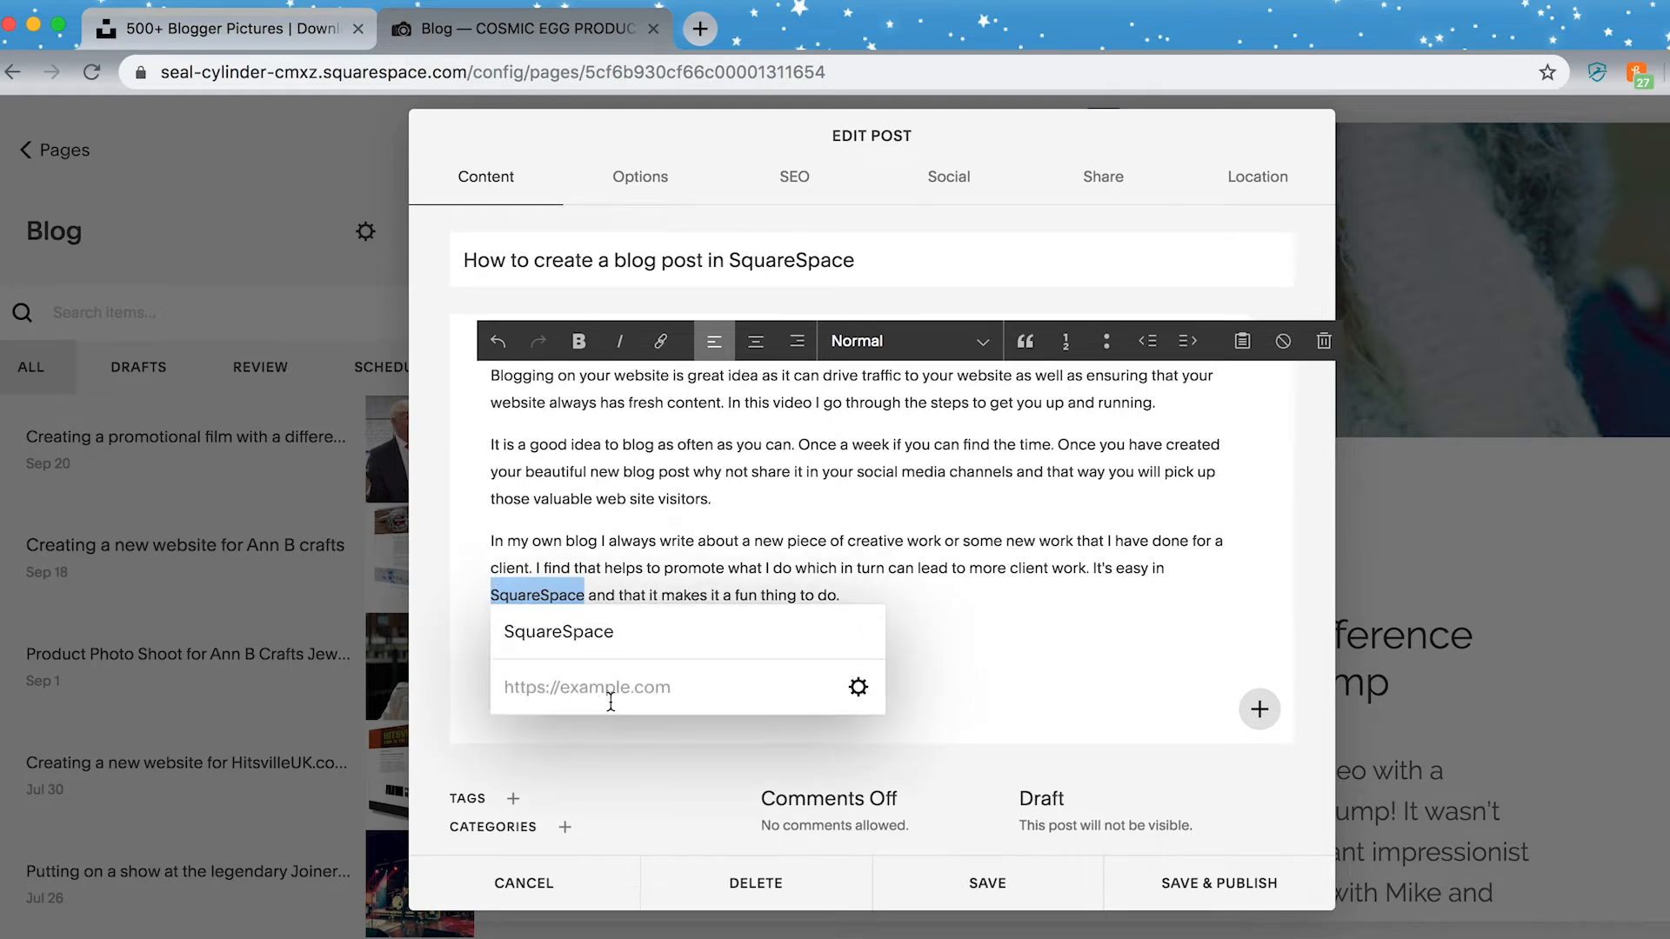
pyautogui.click(741, 522)
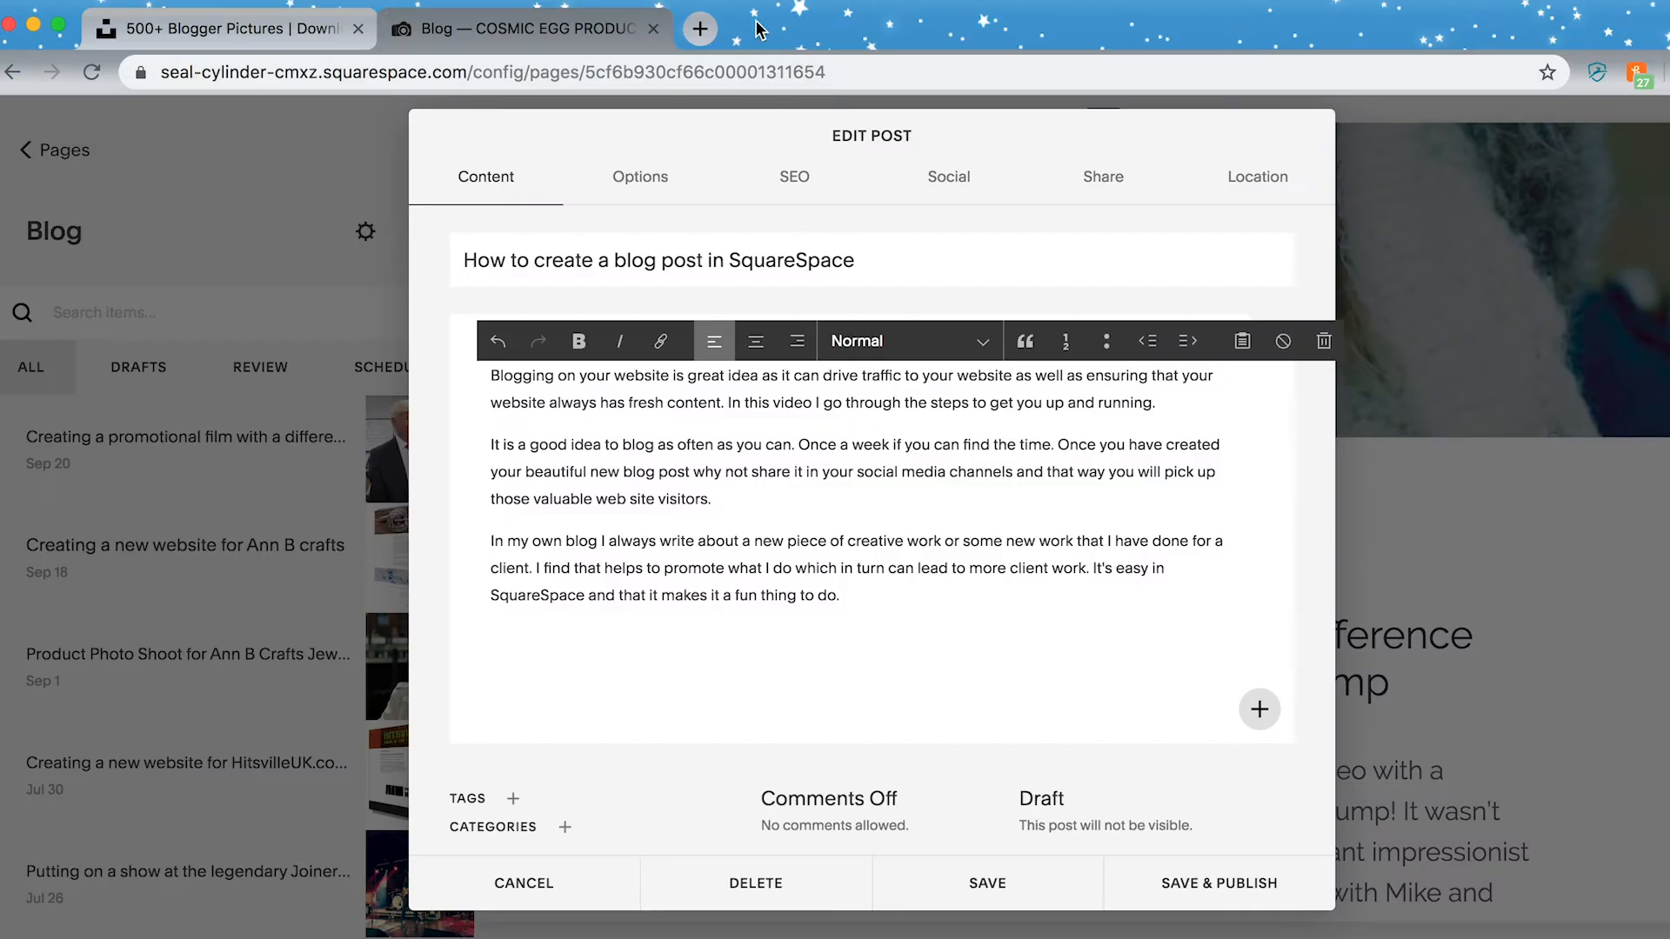
# Step: Switch to the Unsplash blogger photos, download the silver MacBook photo and copy its photographer credit
pyautogui.click(259, 29)
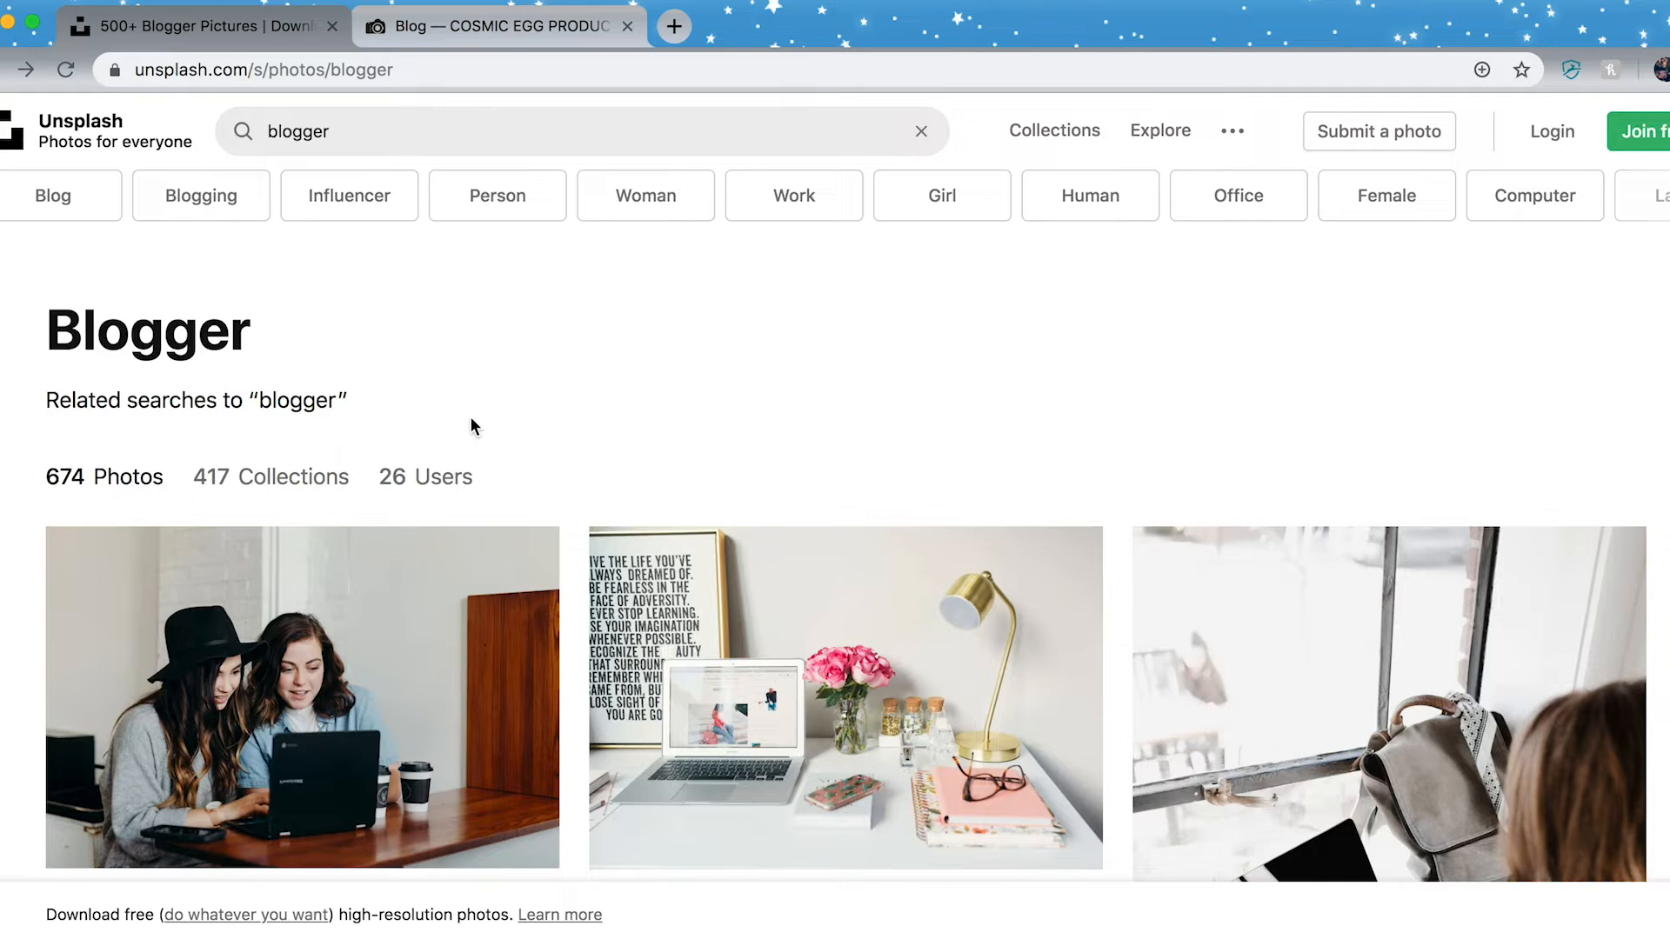
pyautogui.scroll(-5, 472, 426)
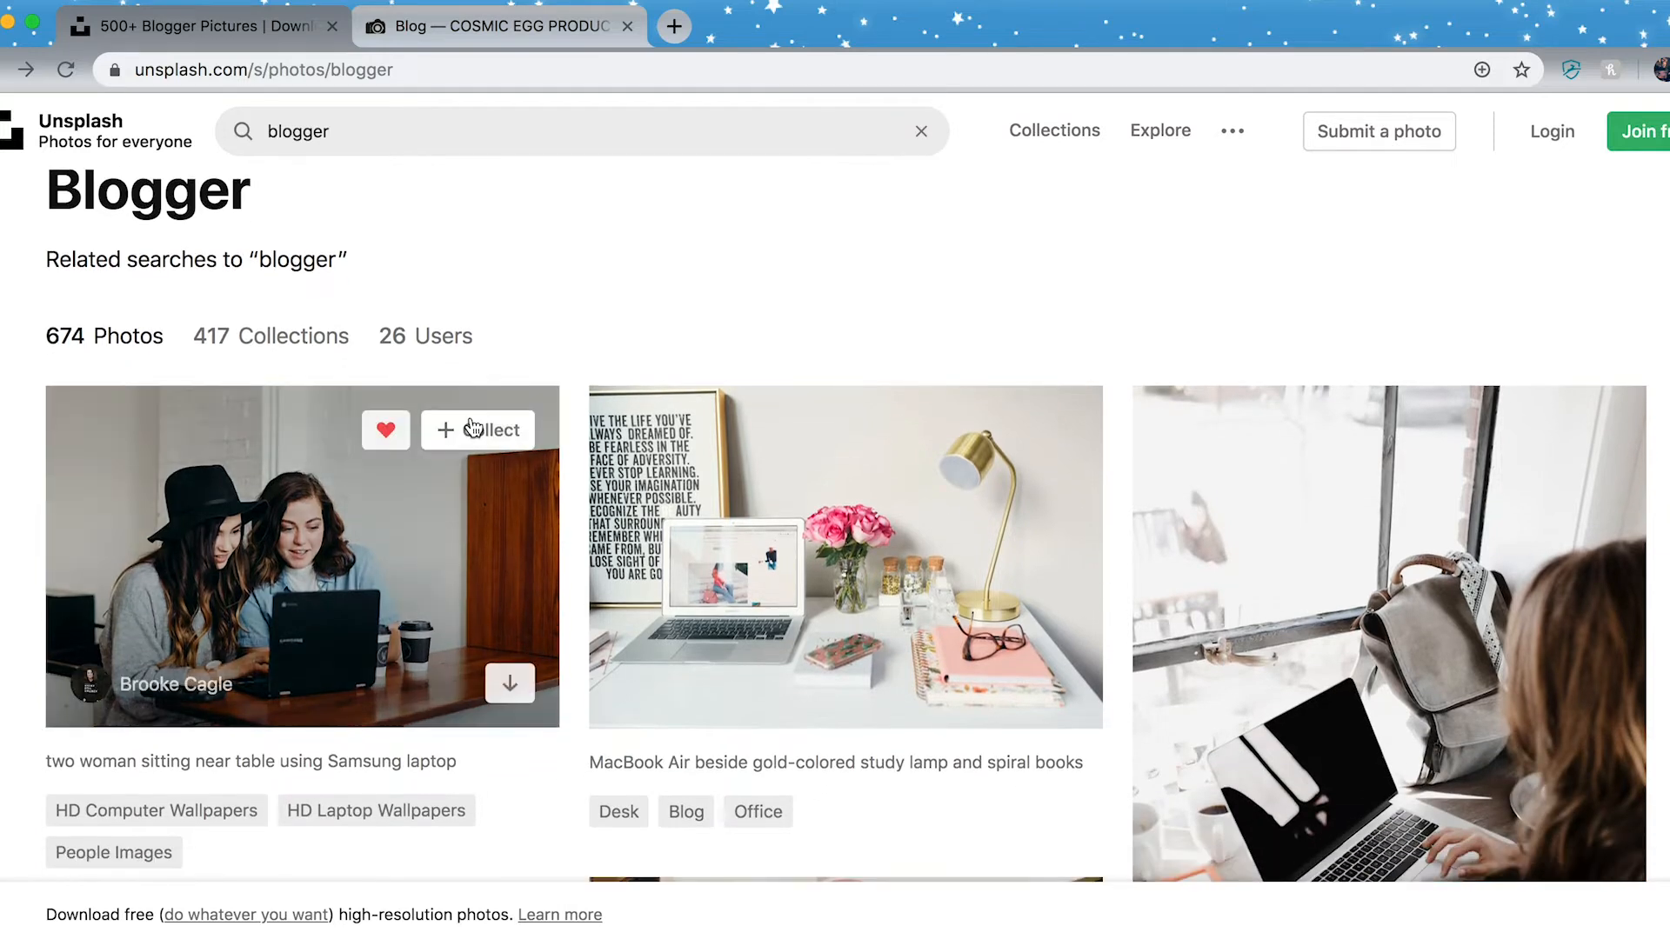
pyautogui.scroll(-15, 470, 418)
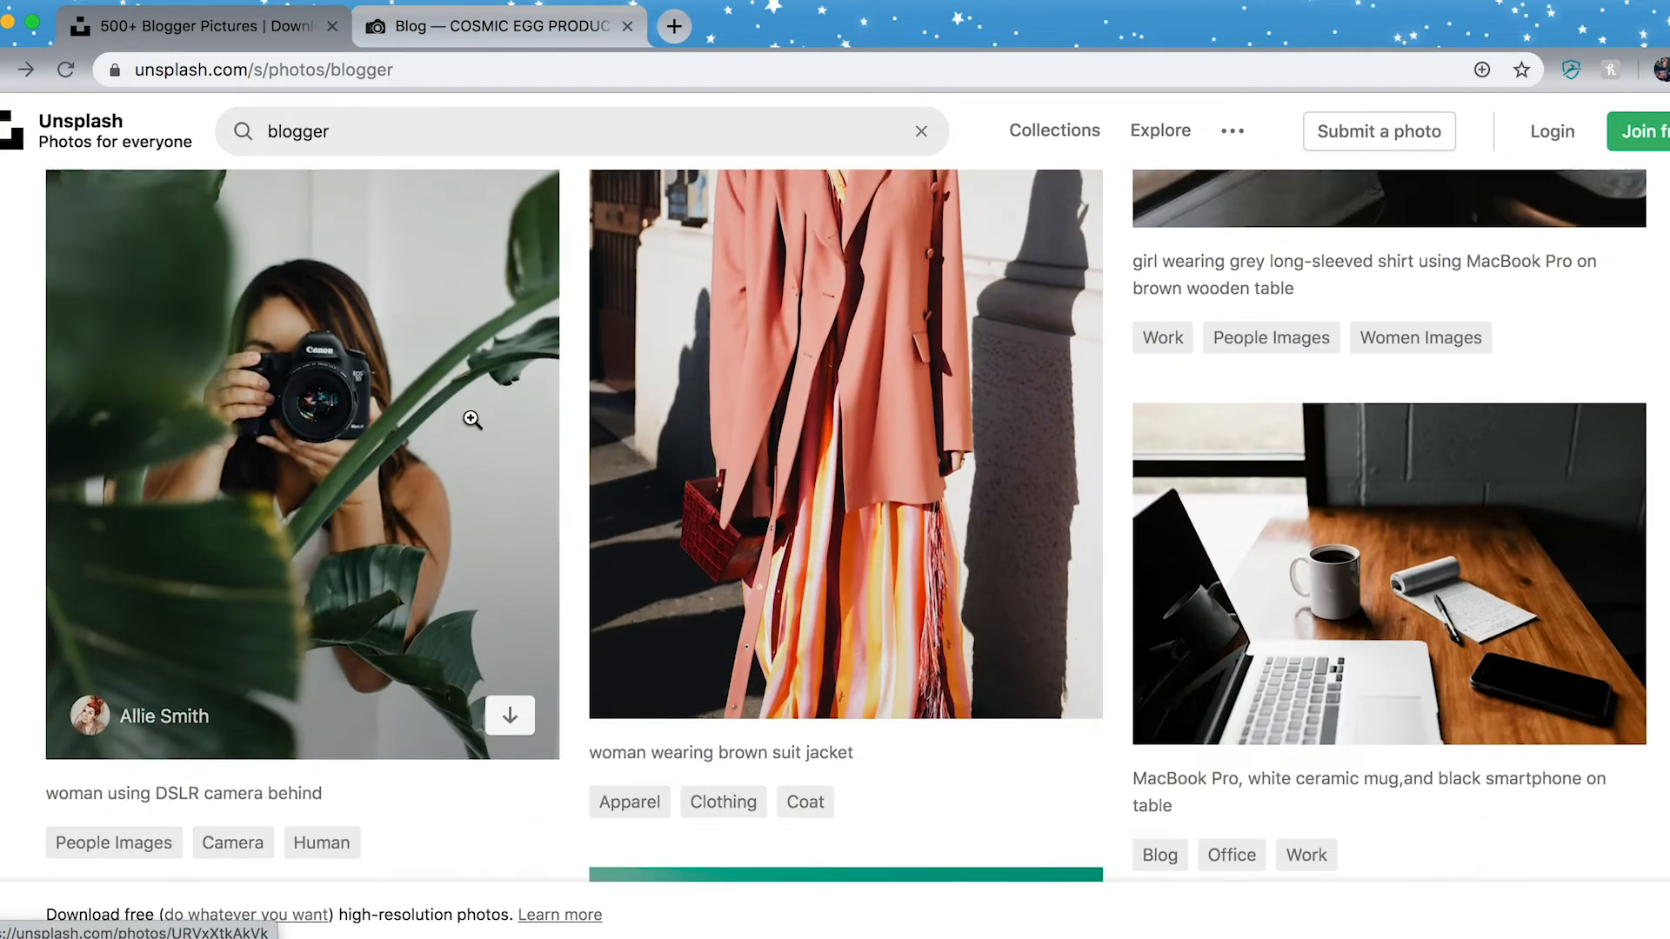
pyautogui.scroll(1, 470, 419)
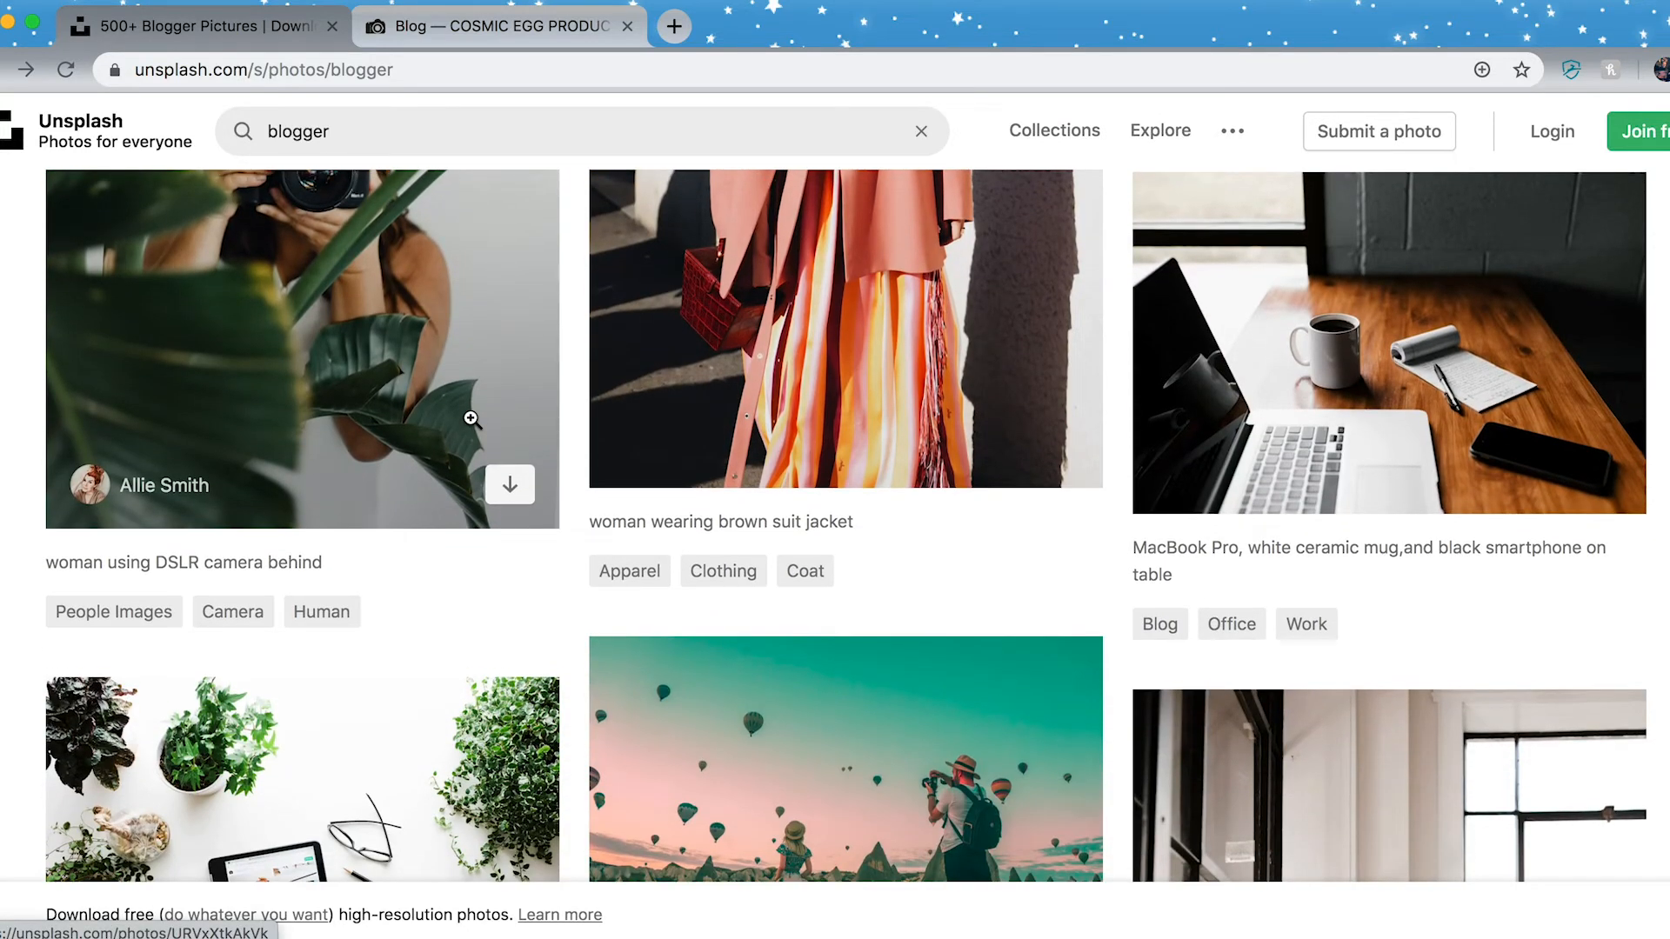
pyautogui.scroll(-20, 471, 418)
pyautogui.scroll(-5, 471, 419)
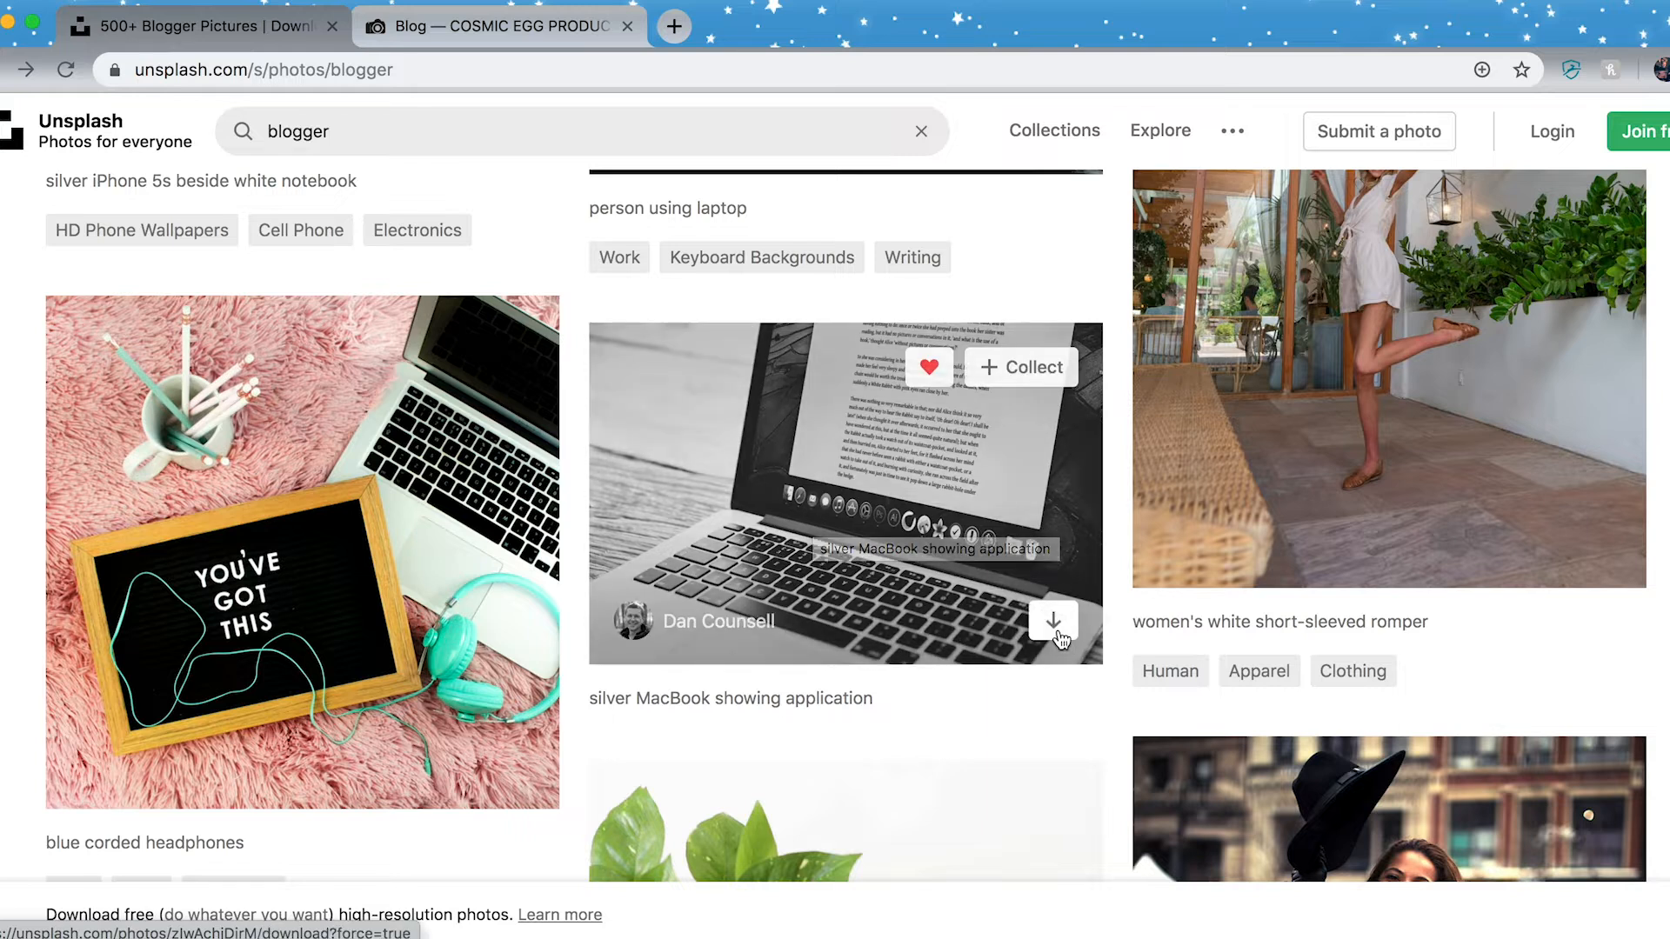
pyautogui.click(1053, 623)
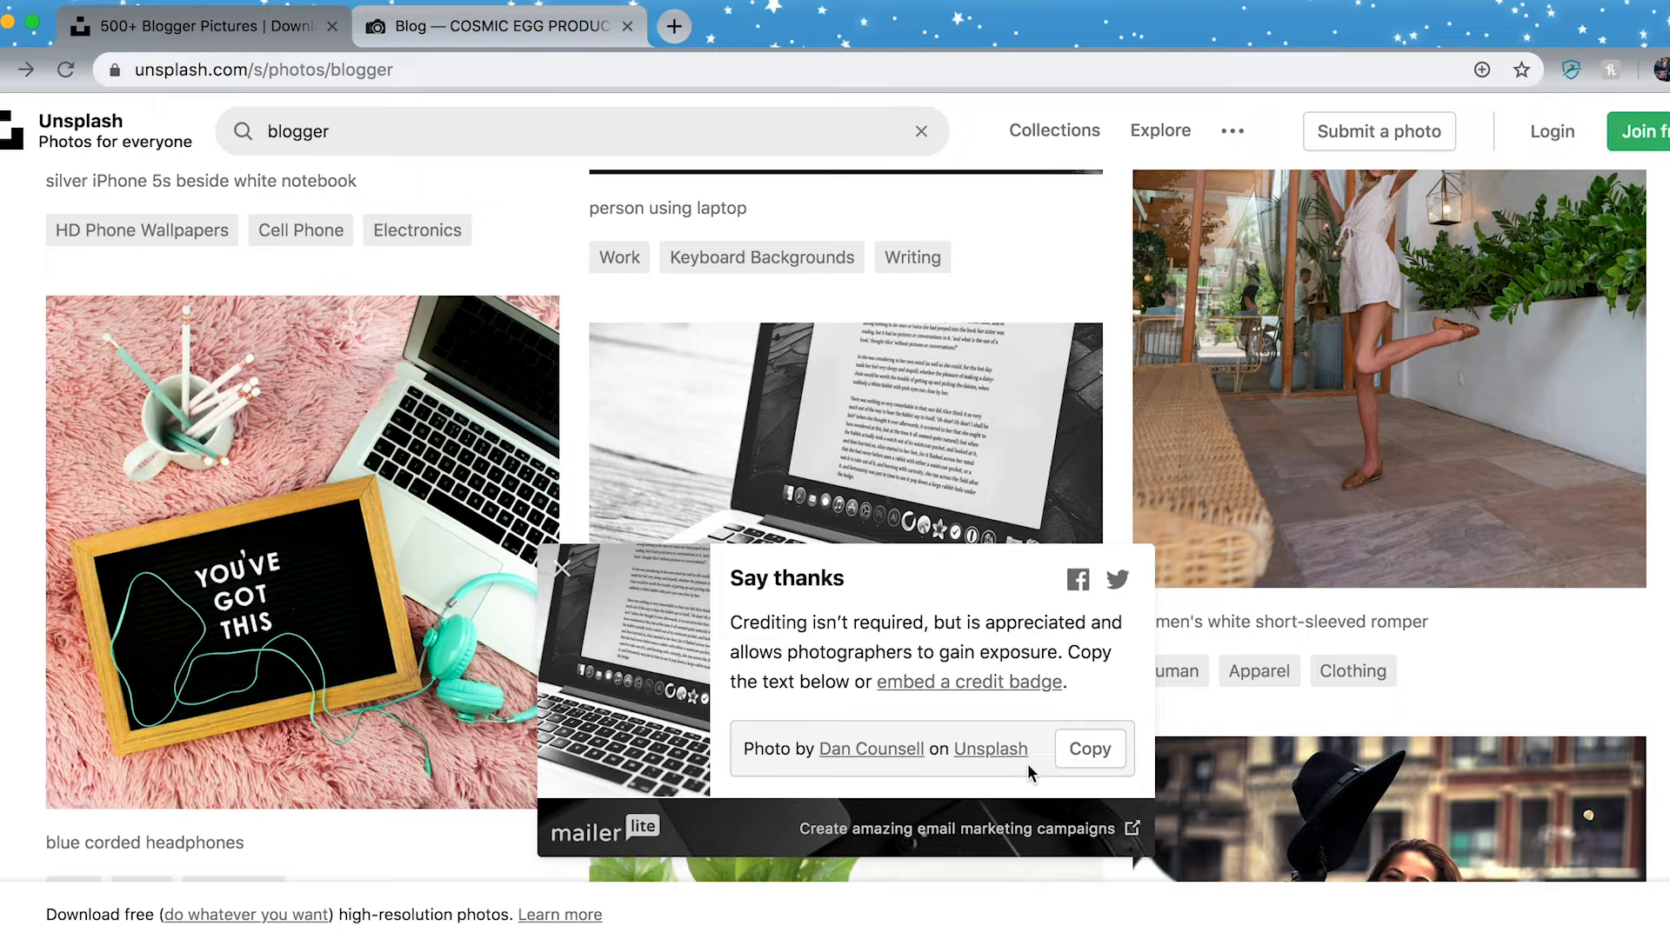
pyautogui.click(1098, 759)
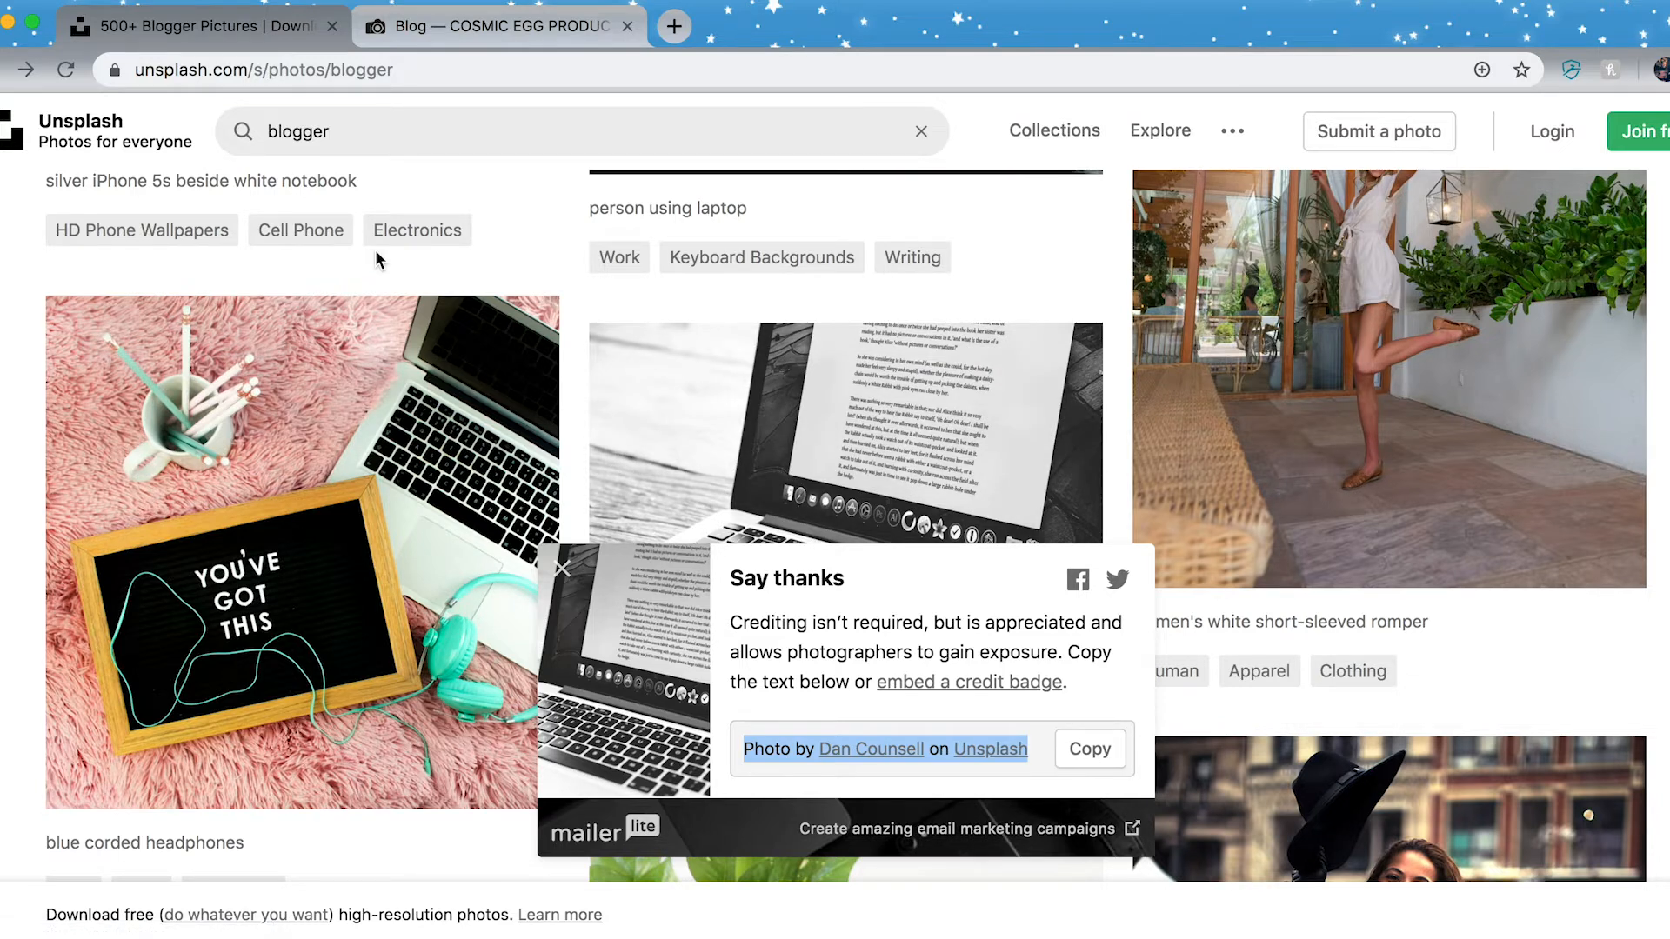
# Step: Switch to Photoshop and bring up the downloaded laptop photo's own document
pyautogui.click(6, 22)
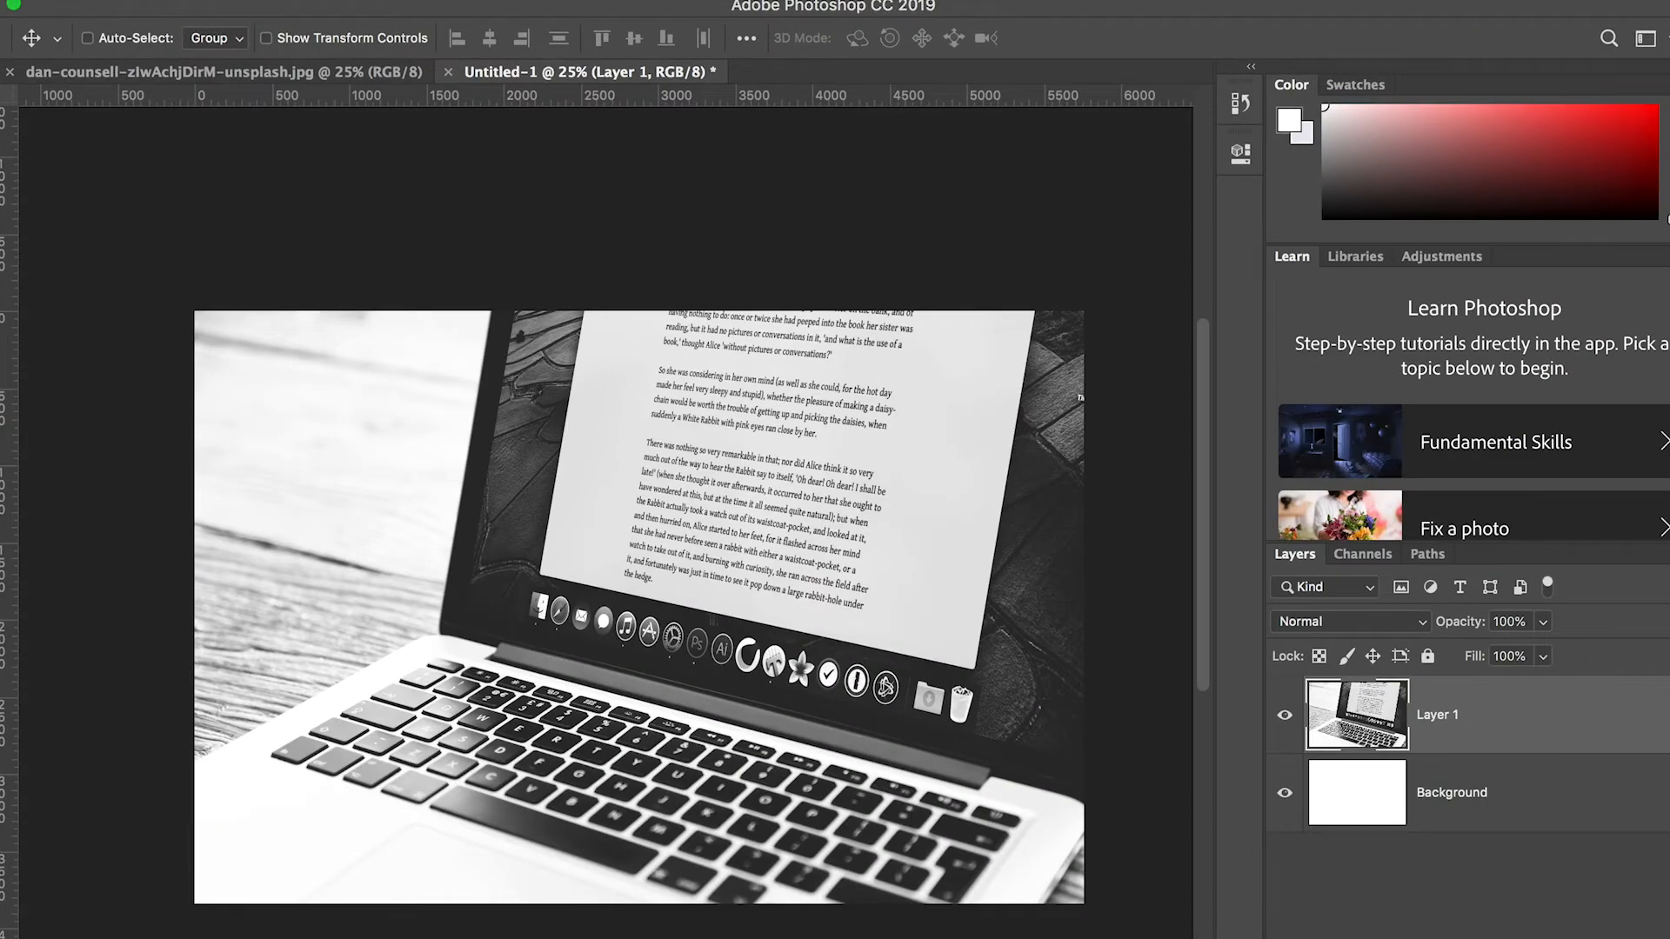
pyautogui.click(283, 76)
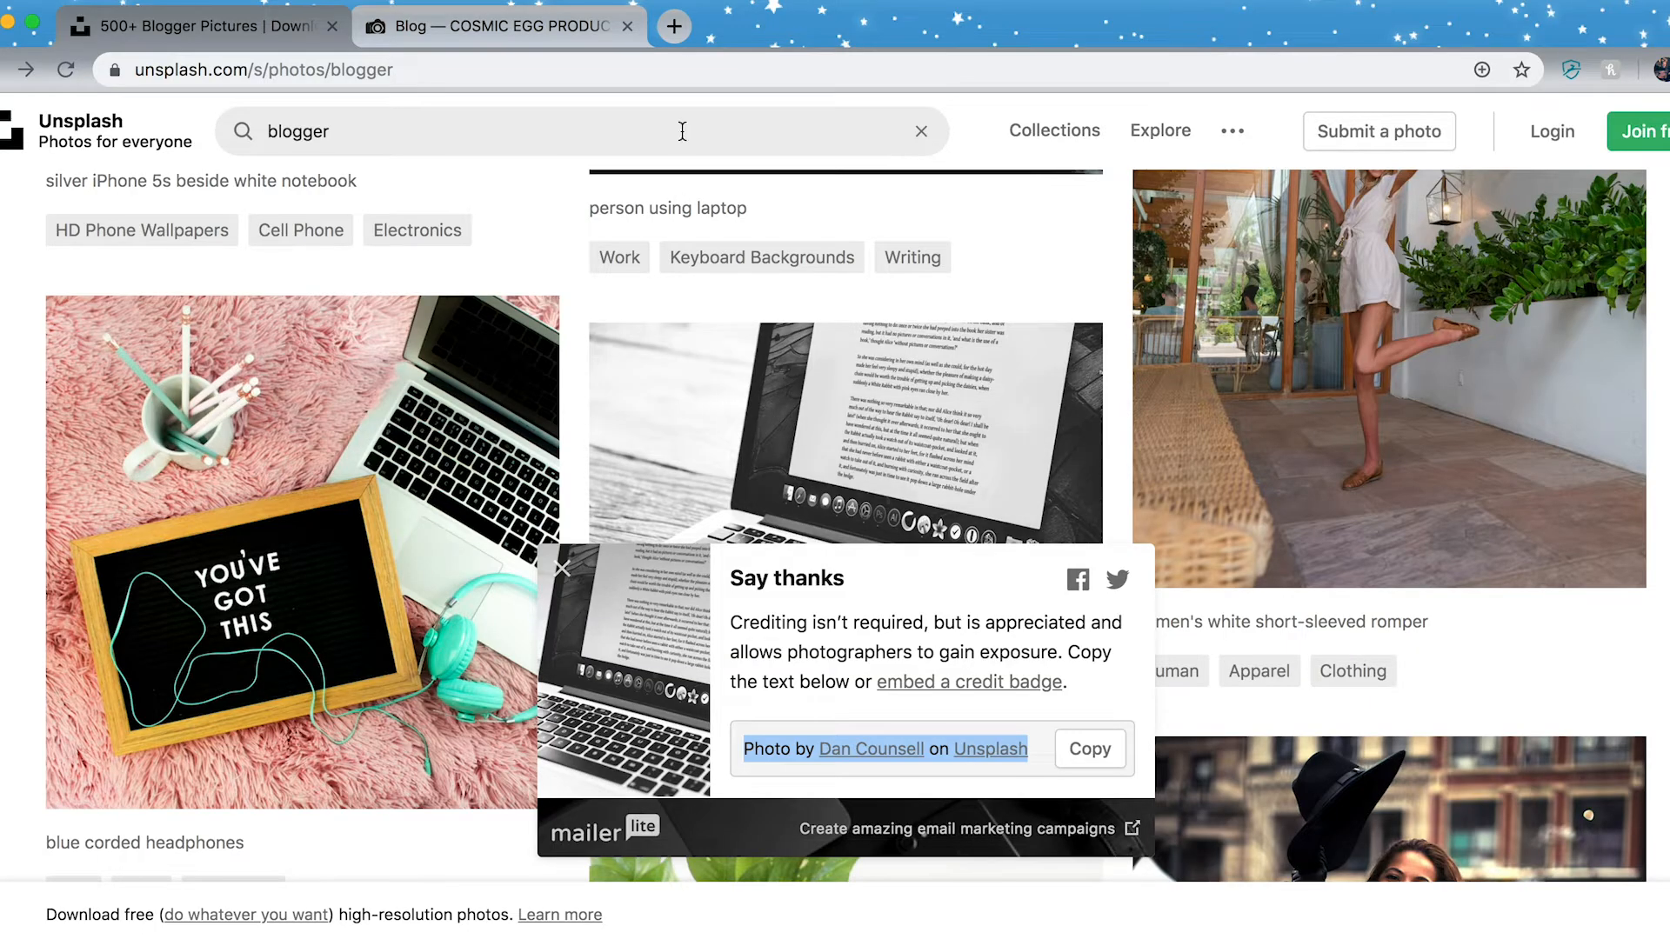
pyautogui.click(674, 26)
pyautogui.write('www.cosmicegg.co.uk')
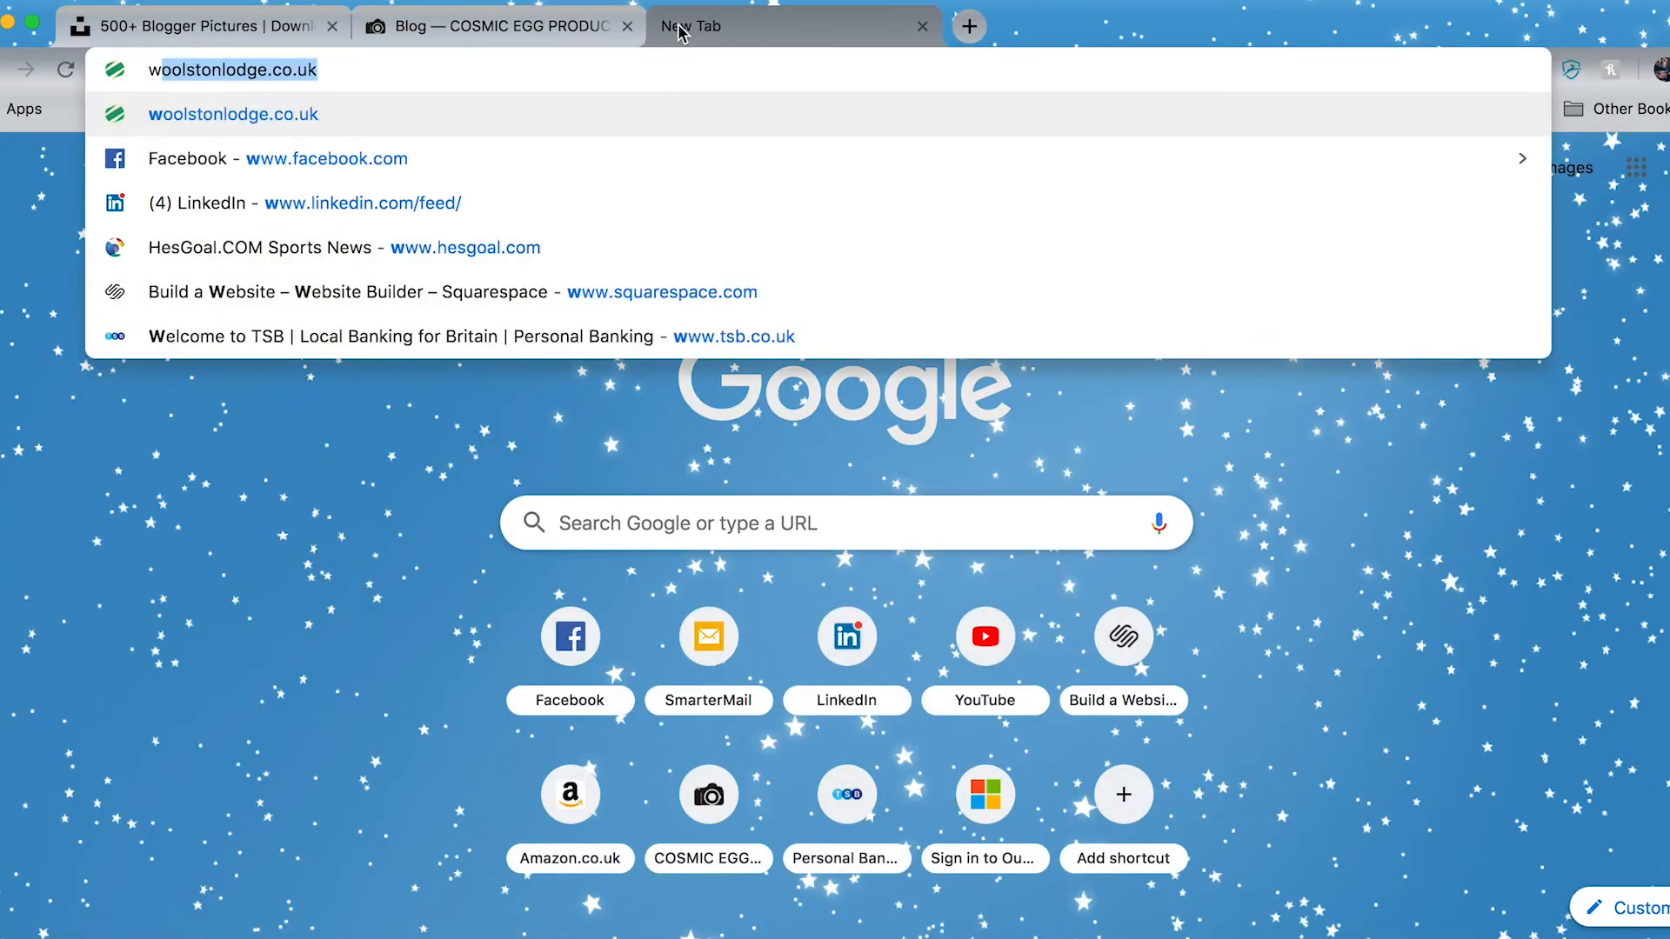
pyautogui.press('Return')
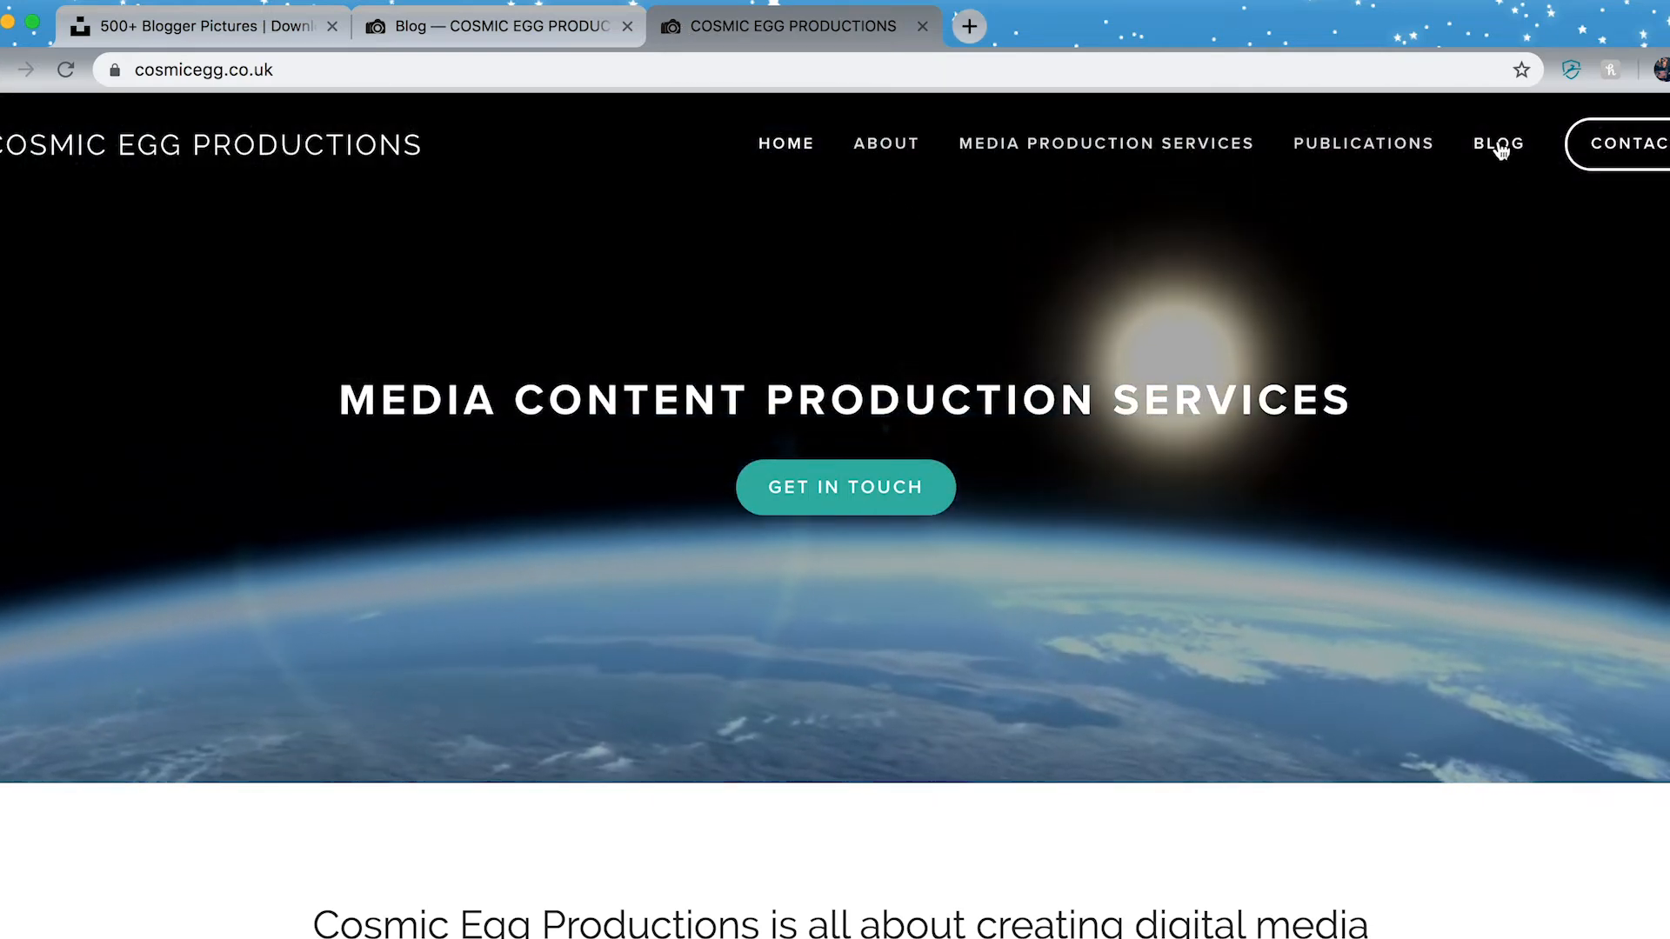
pyautogui.click(1500, 148)
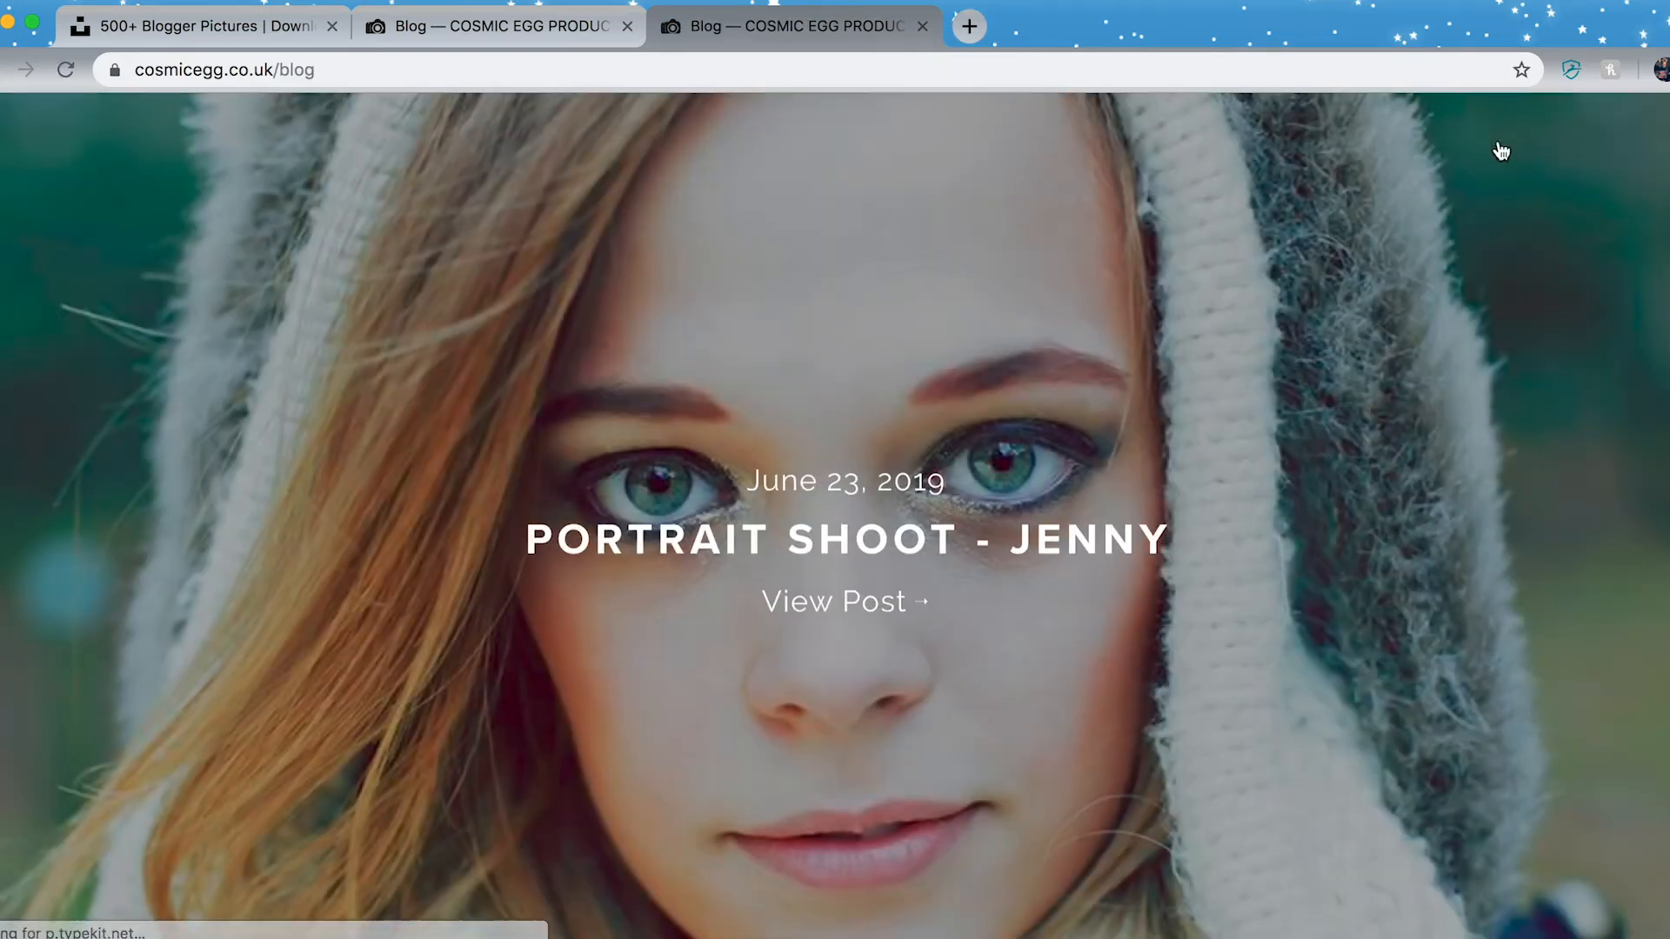
pyautogui.scroll(-15, 1055, 642)
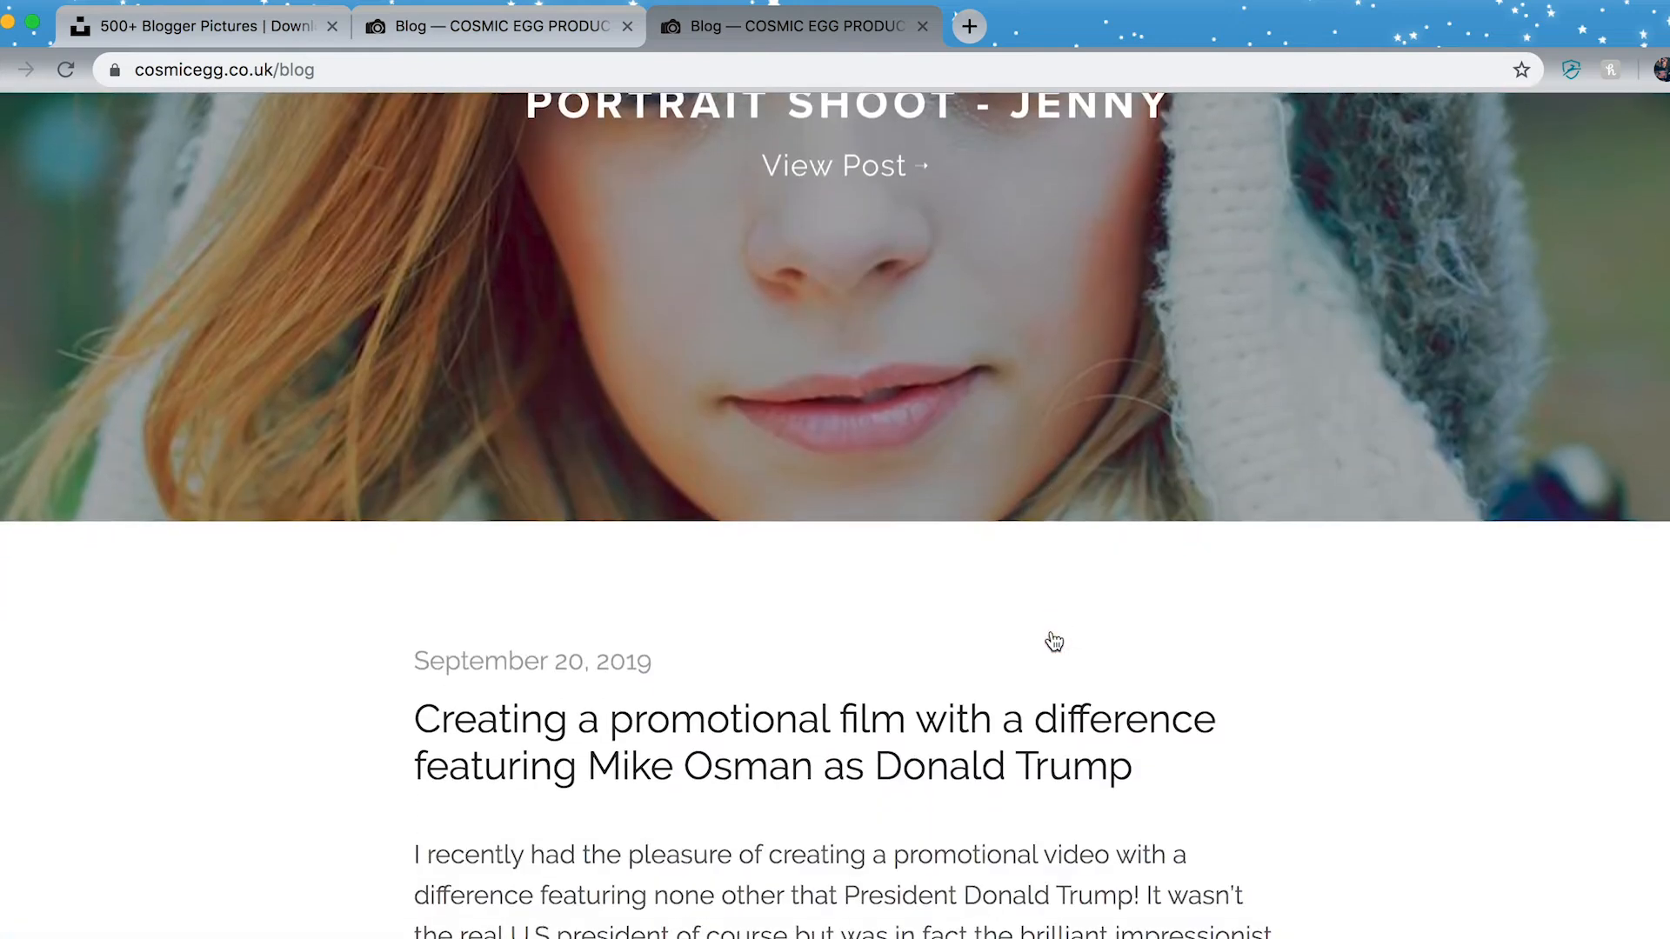
pyautogui.scroll(4, 1051, 632)
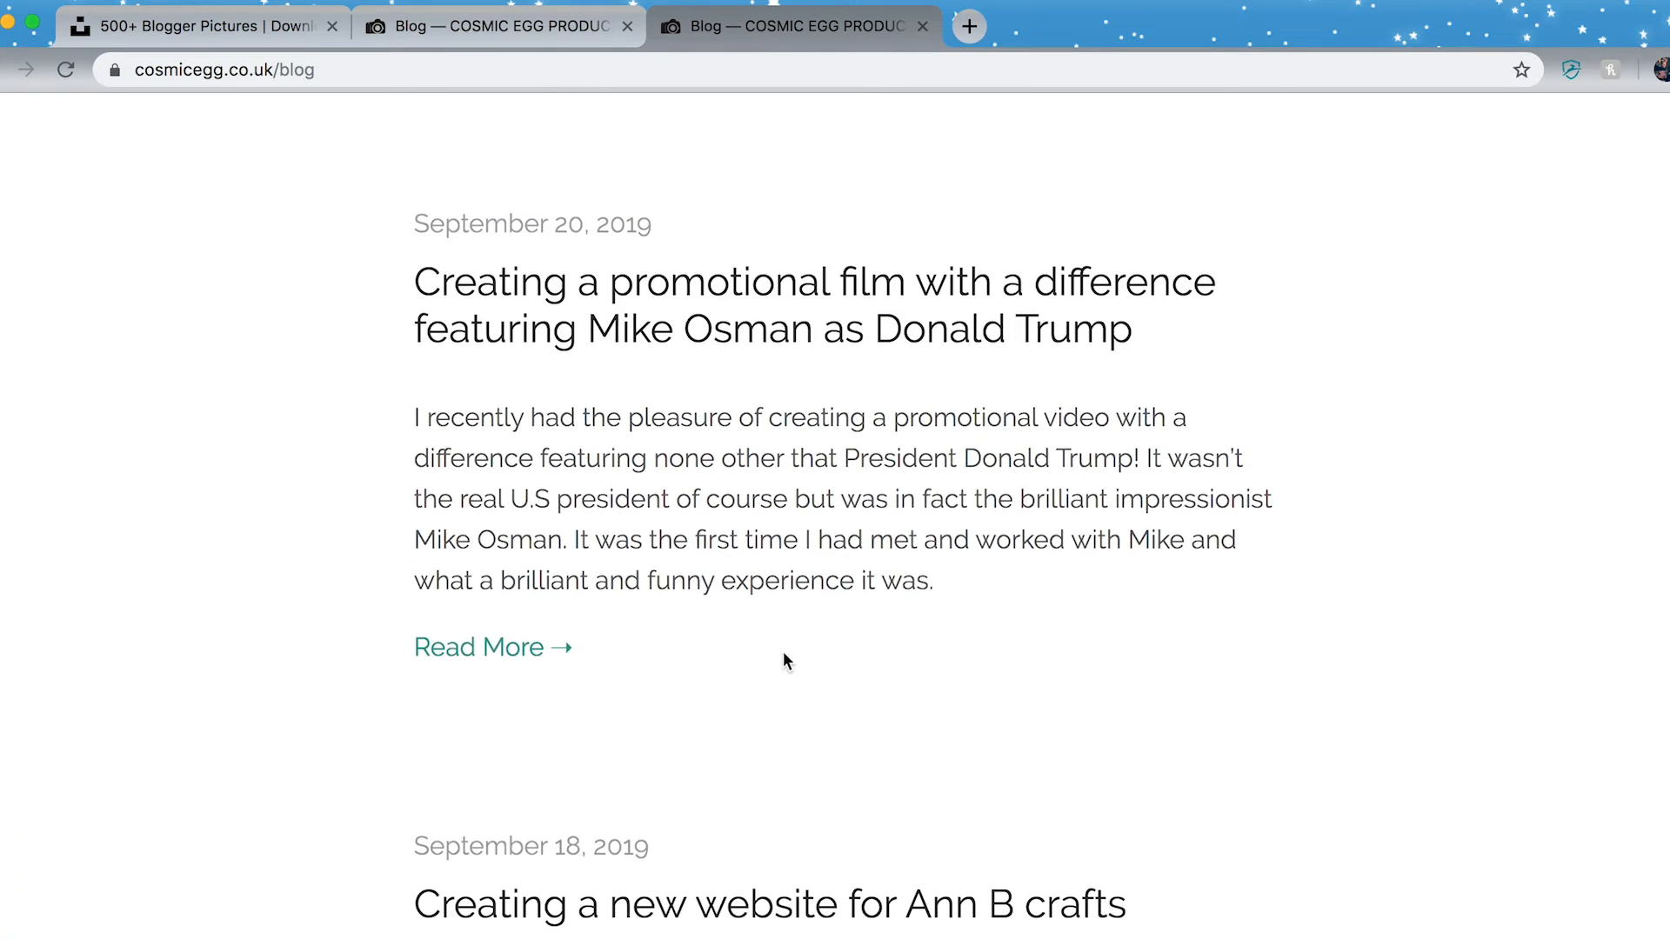
pyautogui.click(489, 657)
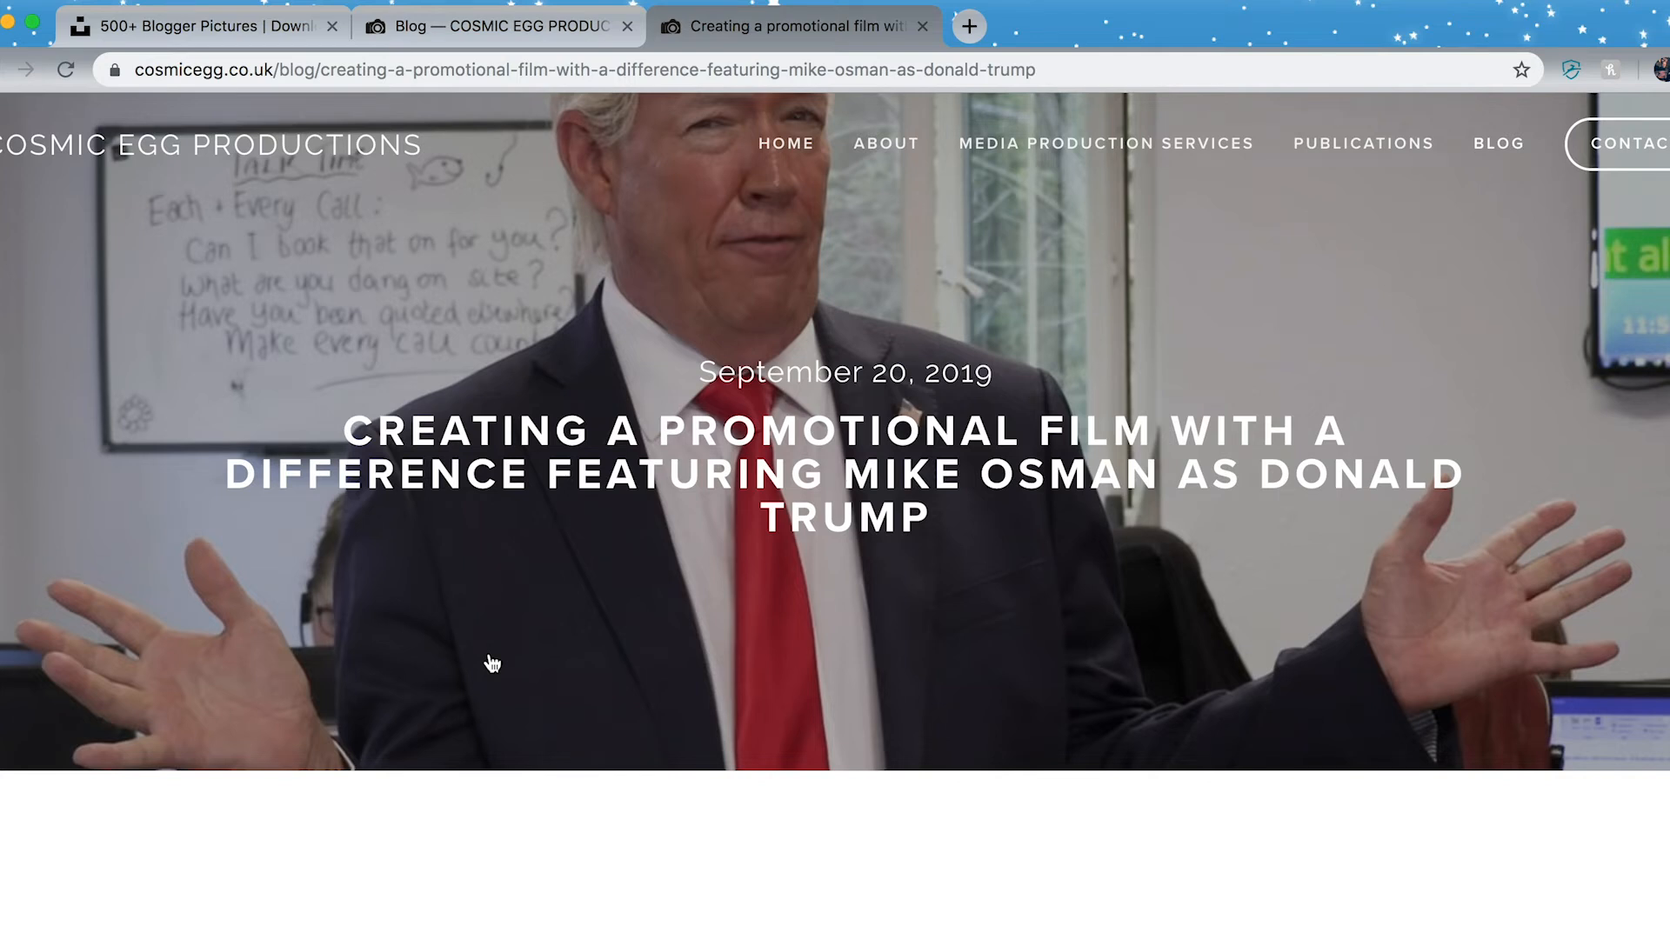
# Step: Examine how the published post uses its full-width banner image and the smaller picture within the text, and return to the blog editing tab
pyautogui.scroll(-10, 723, 786)
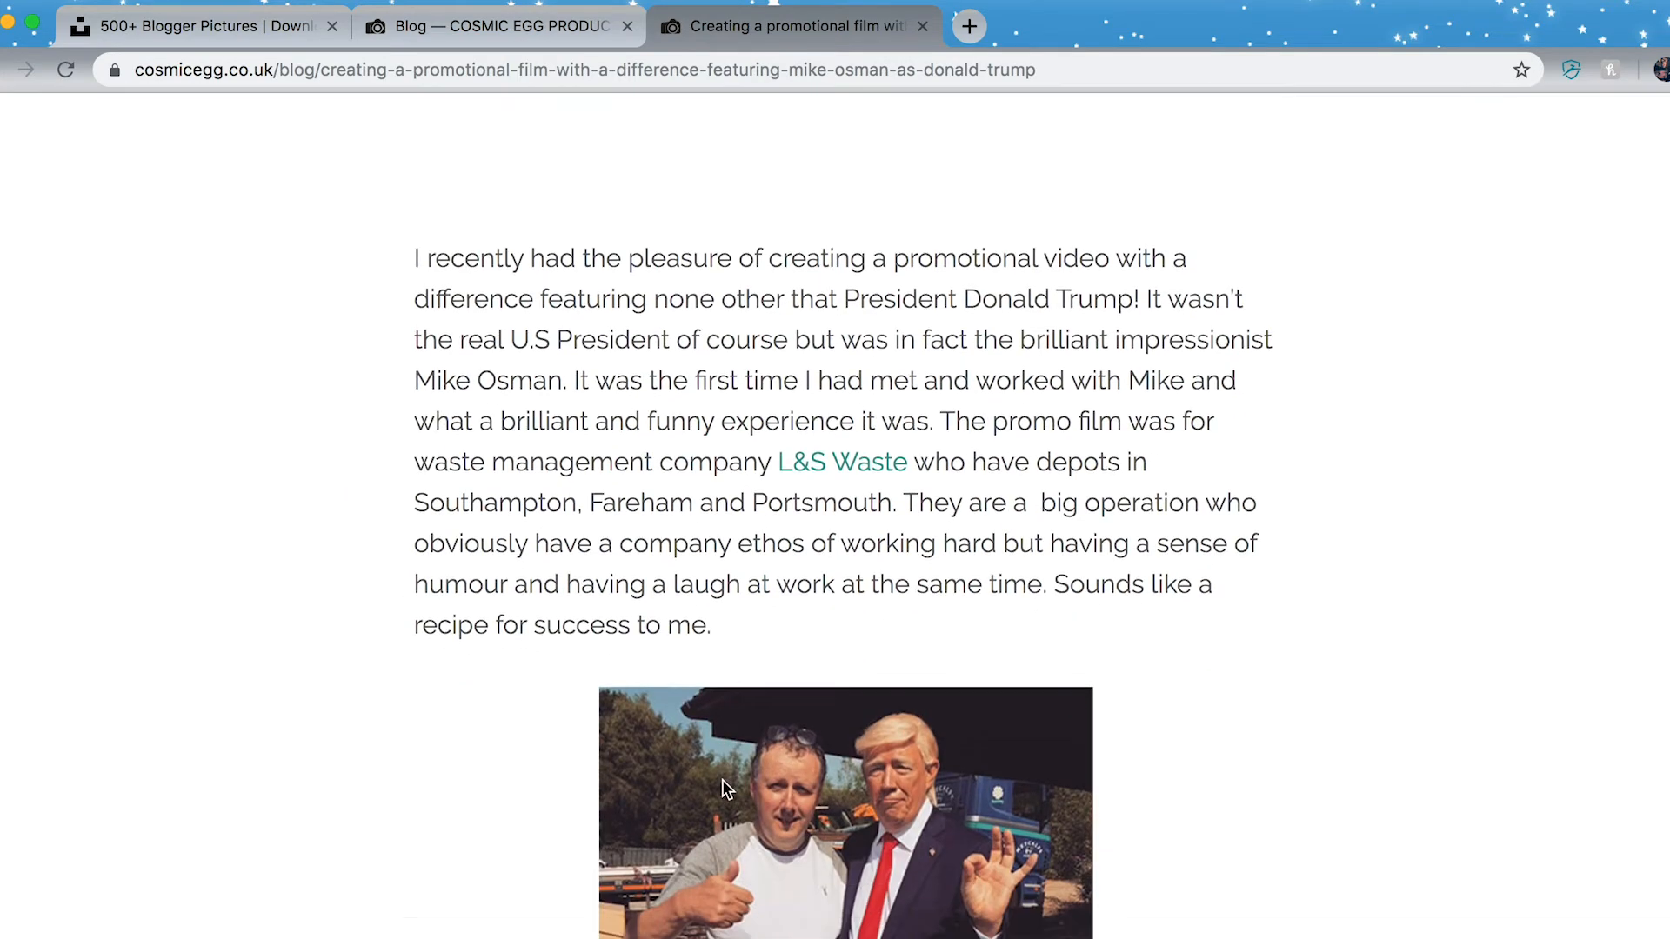
pyautogui.scroll(-2, 722, 788)
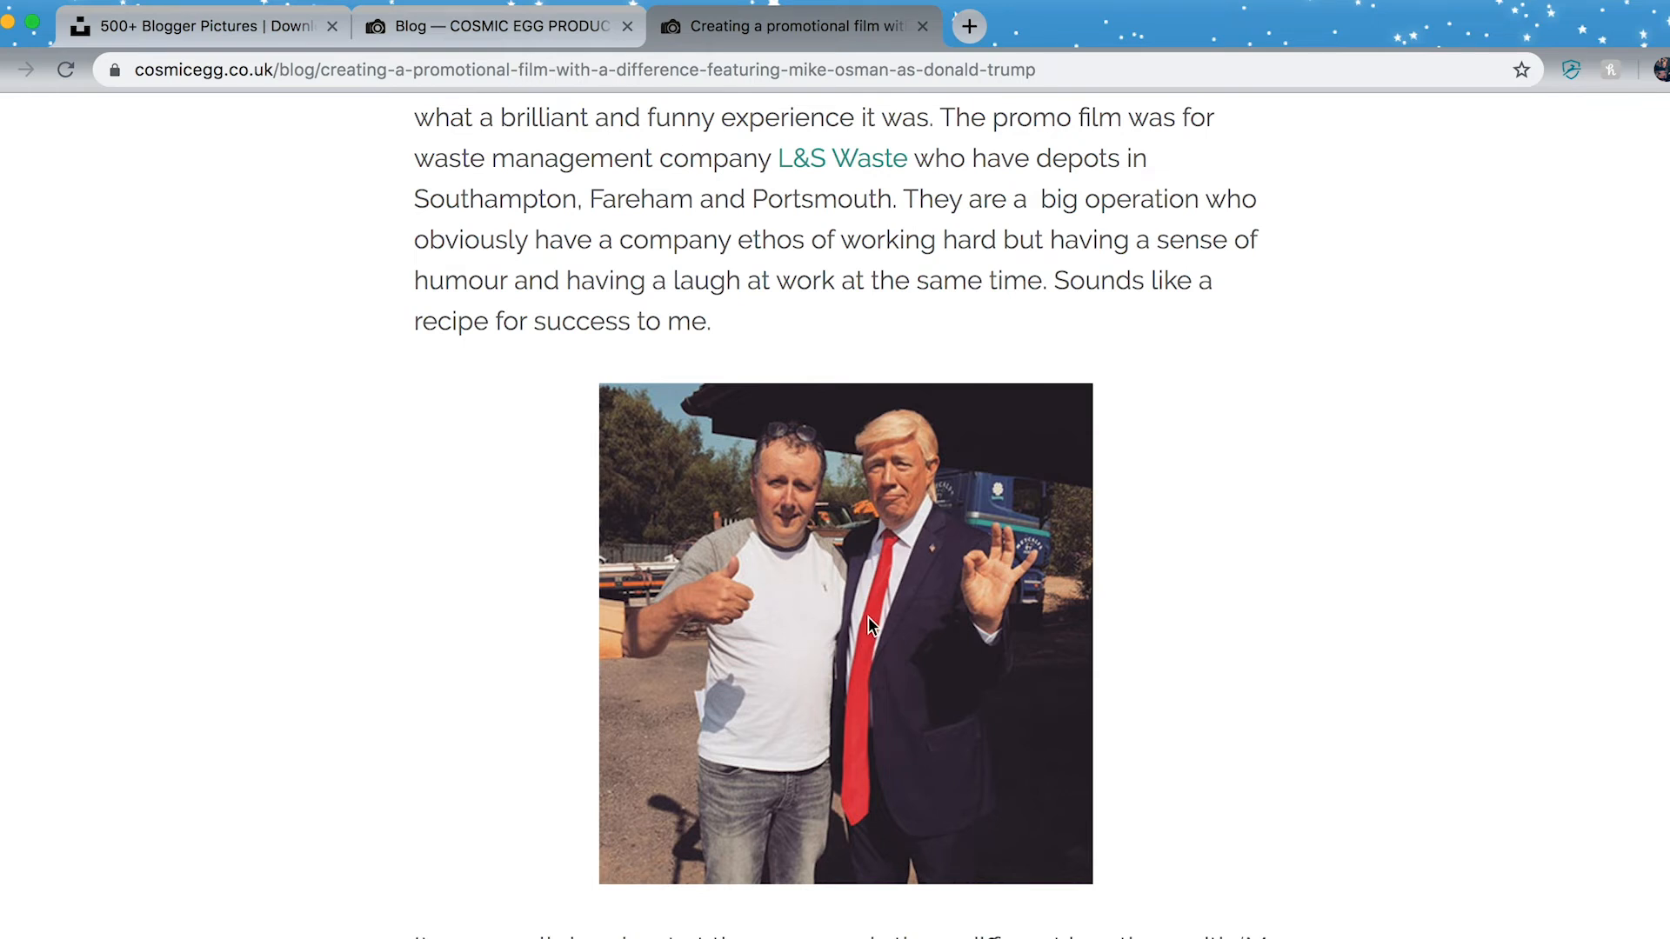
pyautogui.scroll(1, 868, 618)
pyautogui.scroll(10, 868, 617)
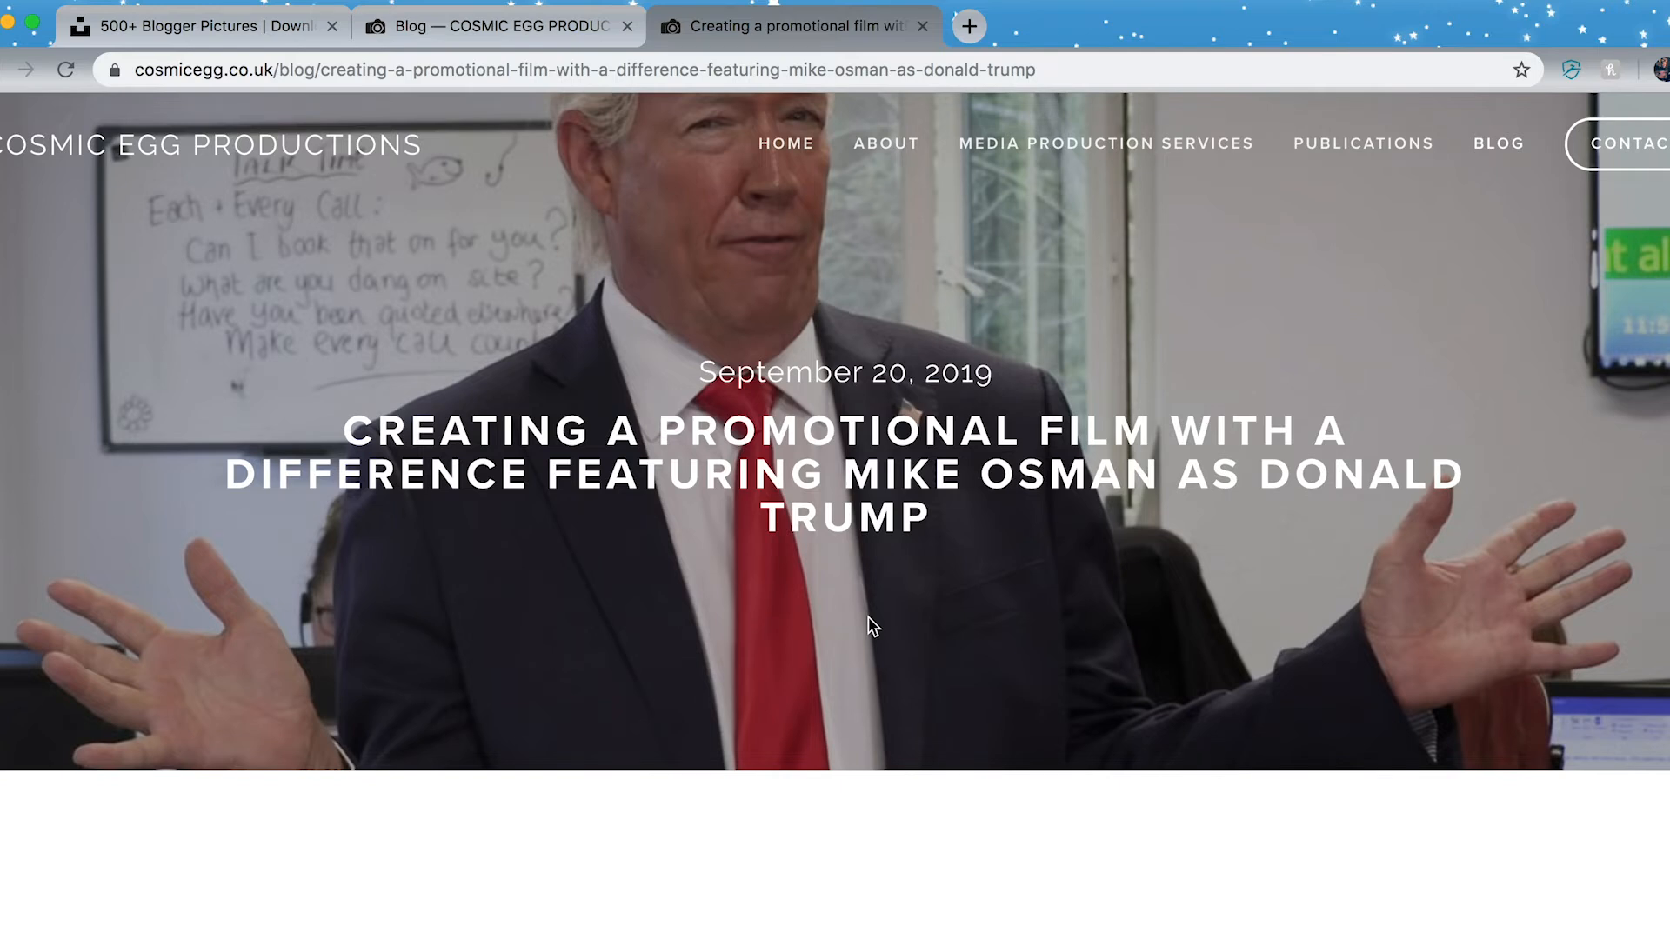
pyautogui.scroll(-10, 869, 618)
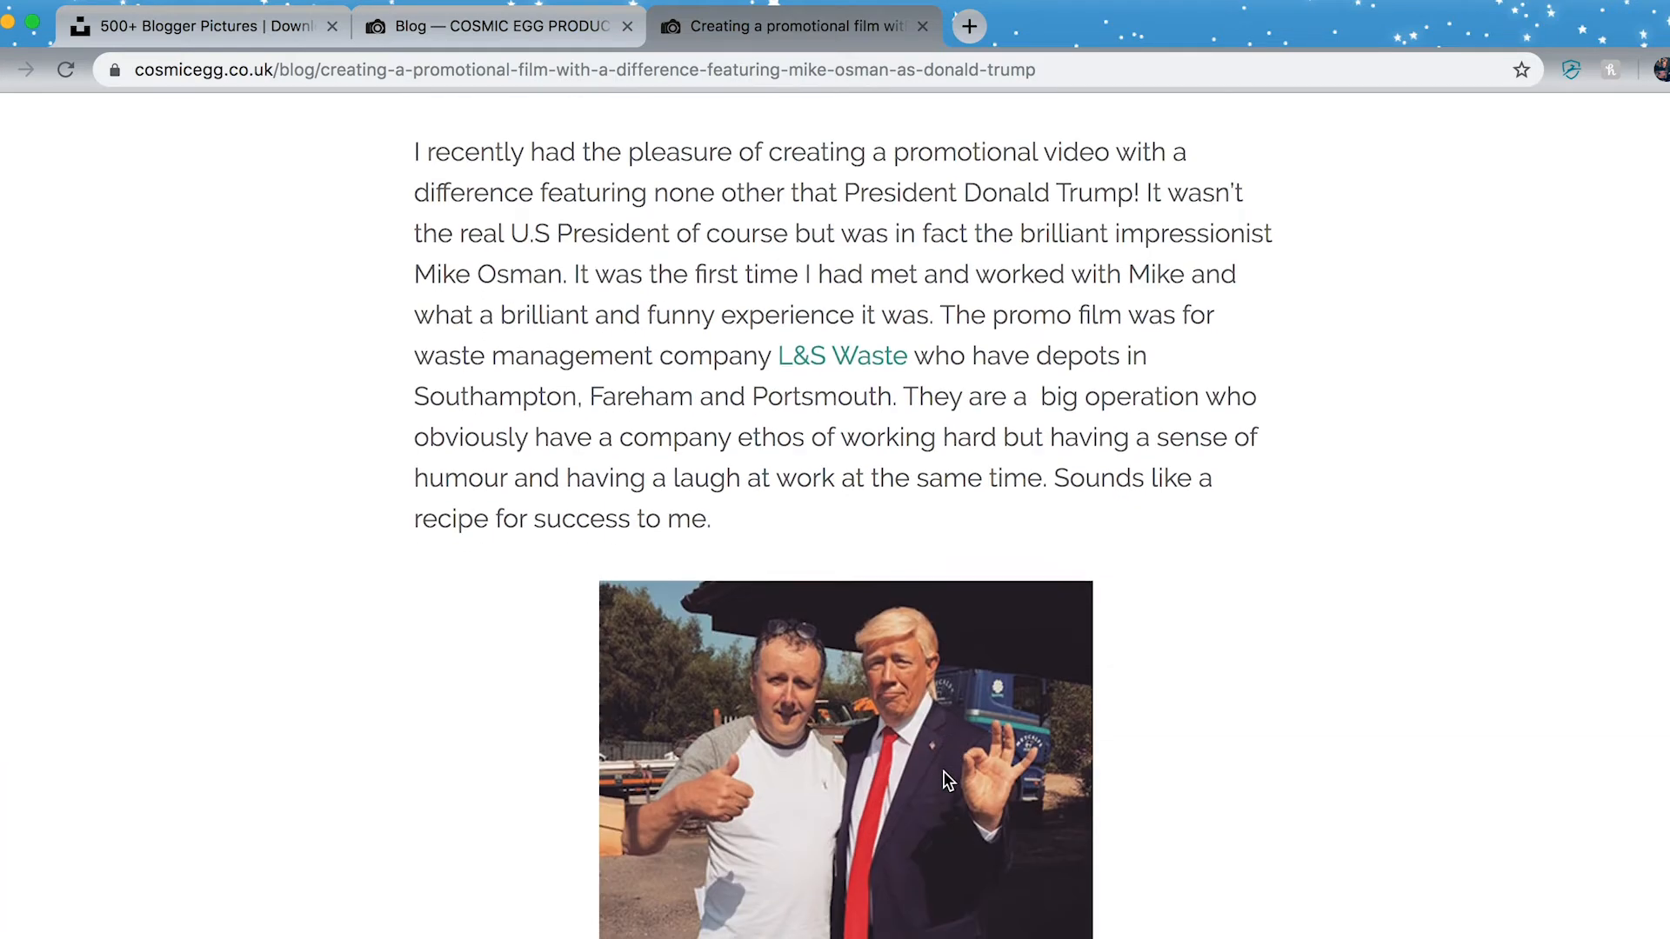
pyautogui.scroll(10, 948, 780)
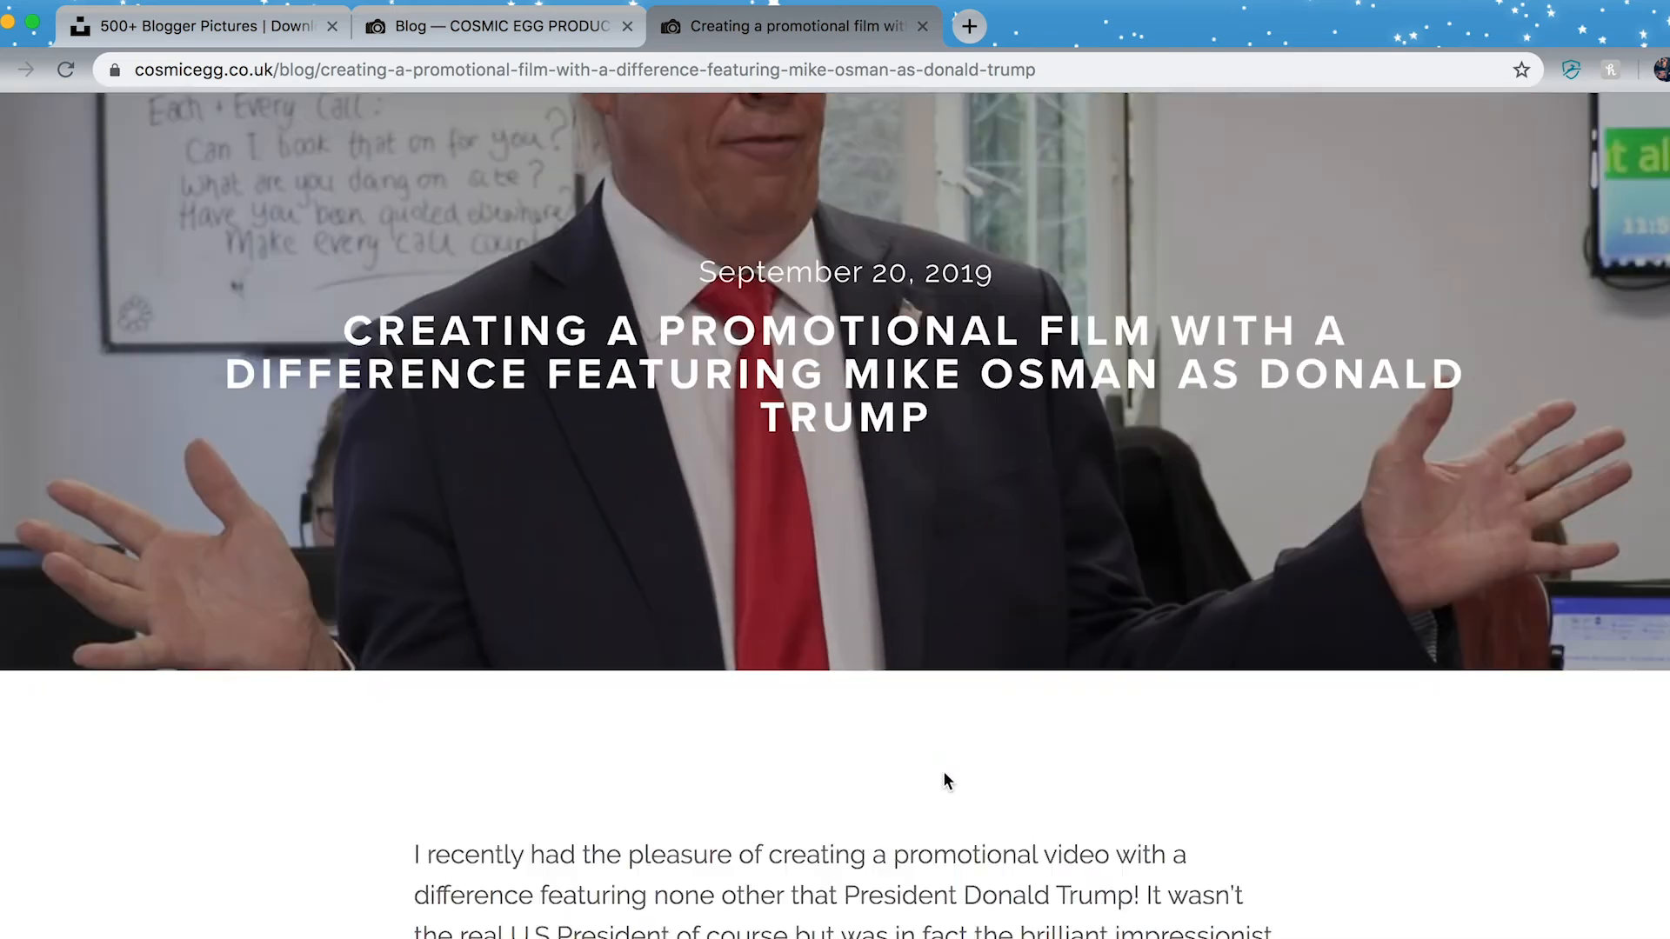
pyautogui.scroll(-10, 947, 780)
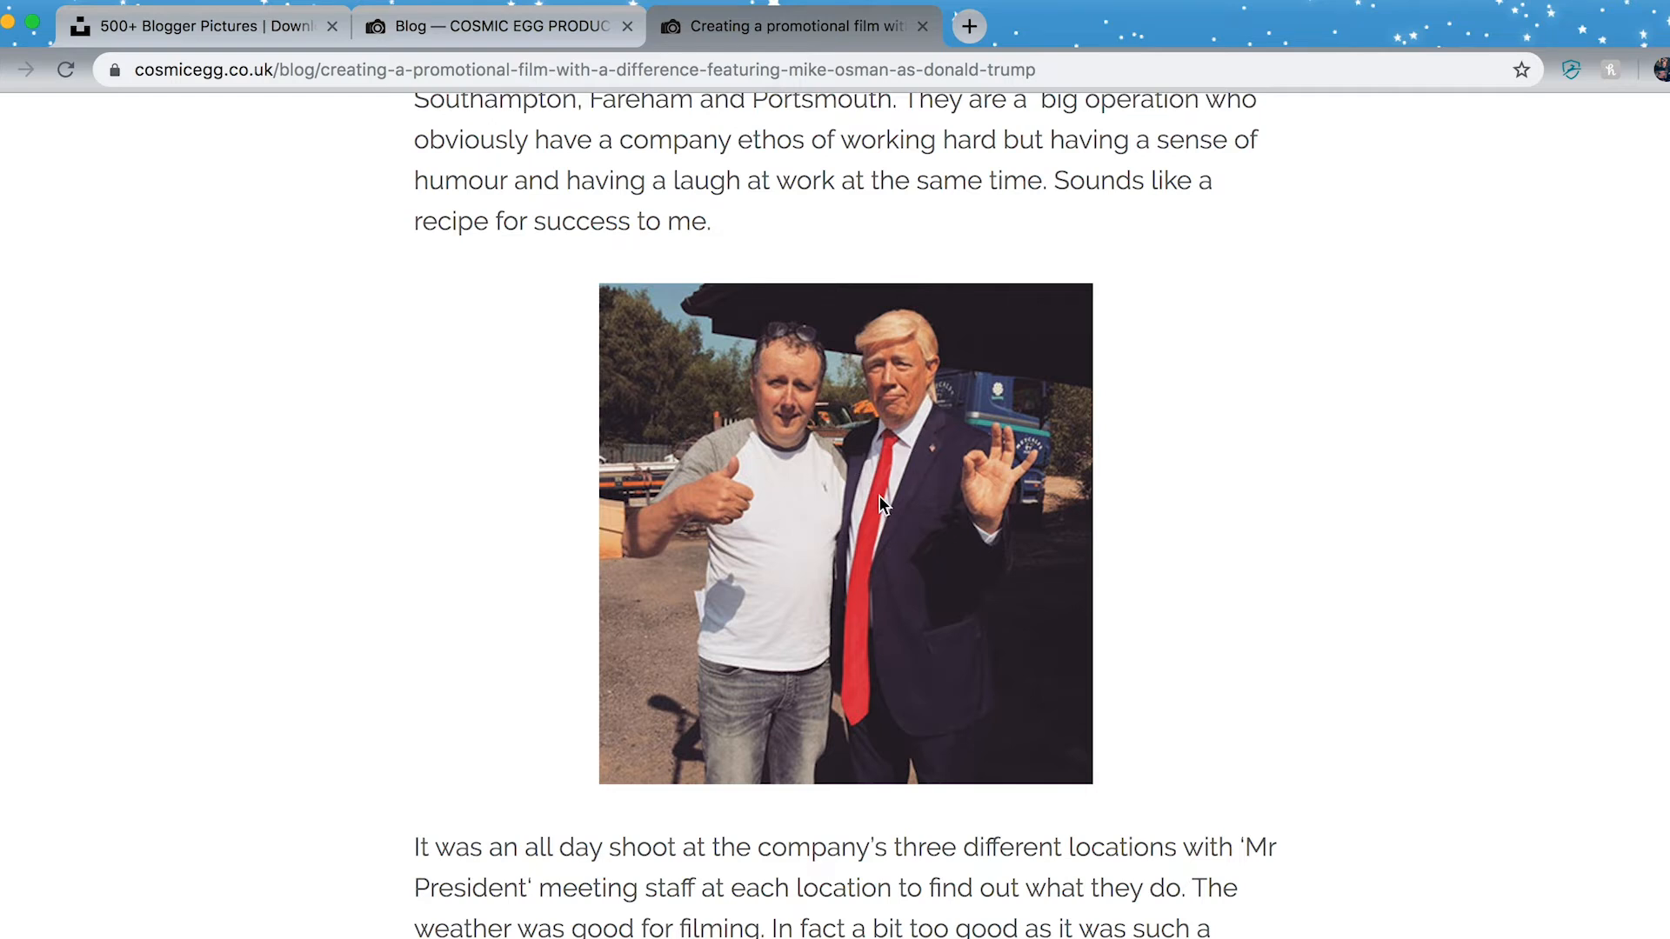
pyautogui.scroll(15, 879, 496)
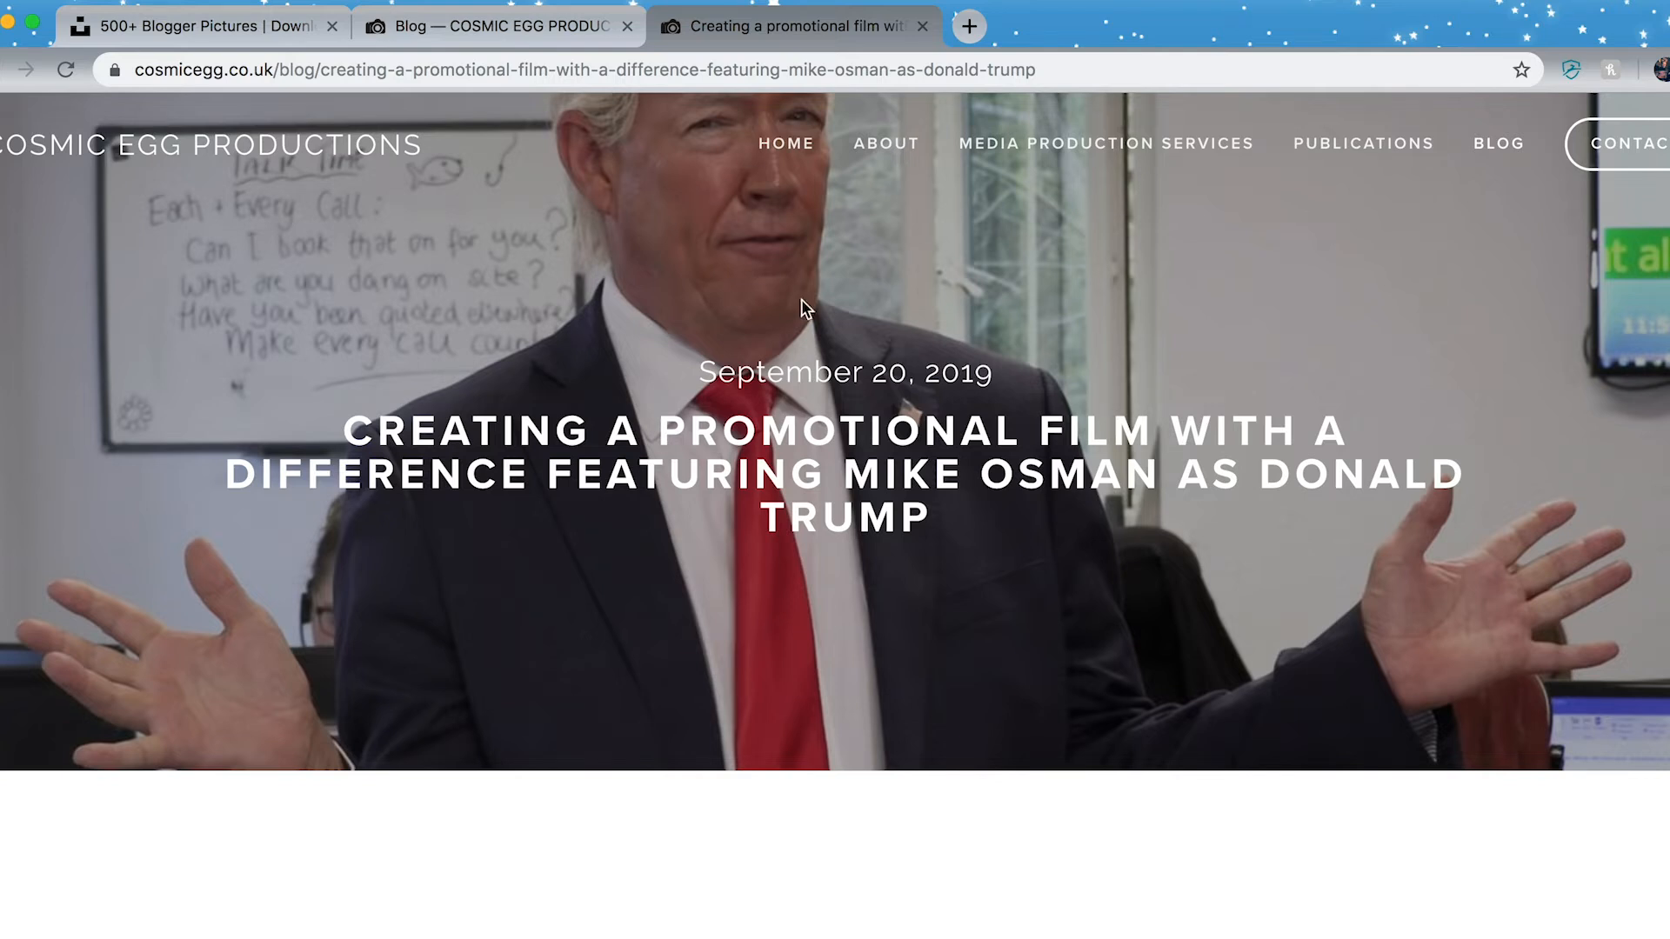
pyautogui.click(503, 39)
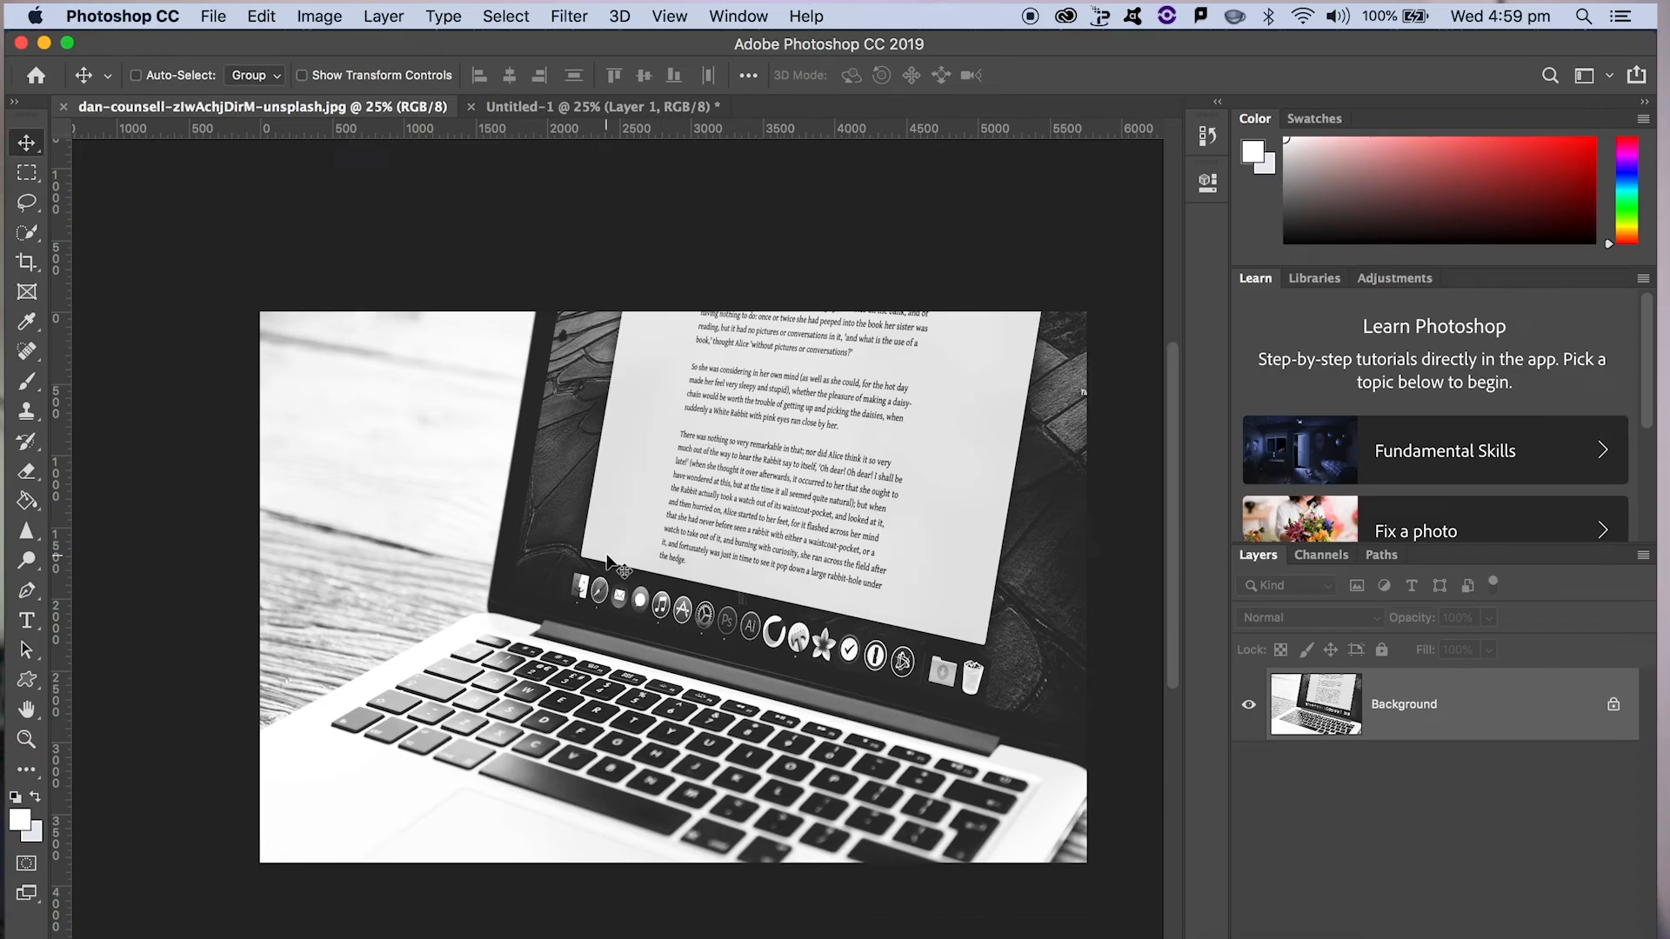
# Step: Switch to Photoshop and resize the downloaded laptop photo to a width of 400 pixels
pyautogui.moveTo(609, 564); pyautogui.dragTo(539, 130)
pyautogui.click(346, 108)
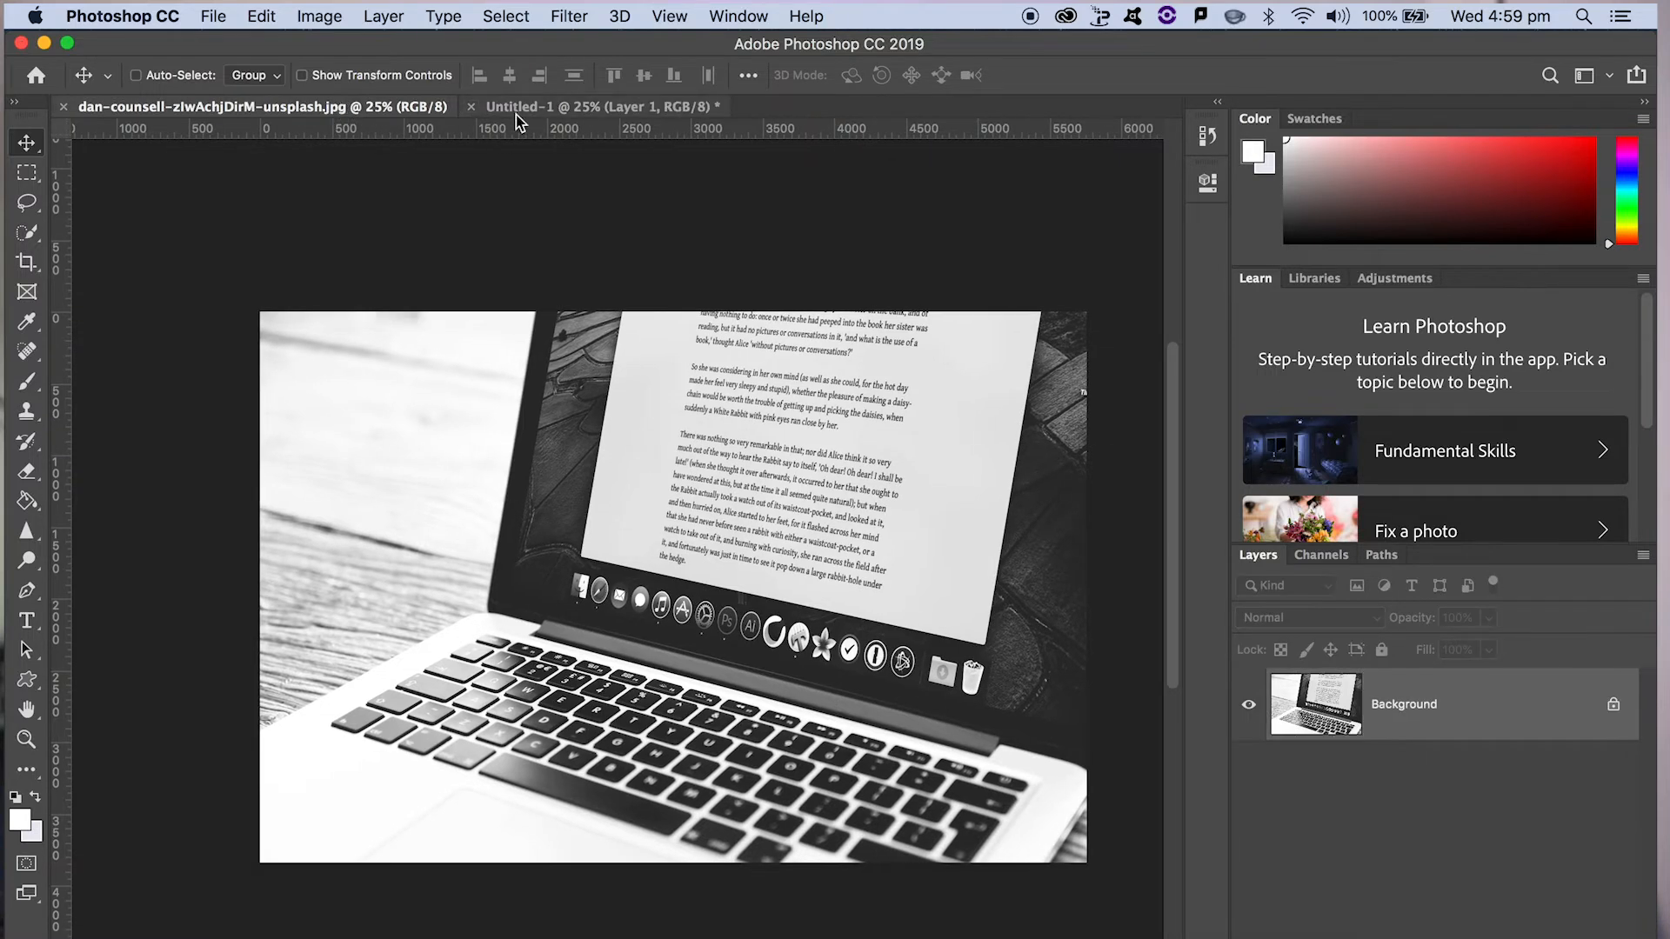
pyautogui.click(328, 18)
pyautogui.click(376, 207)
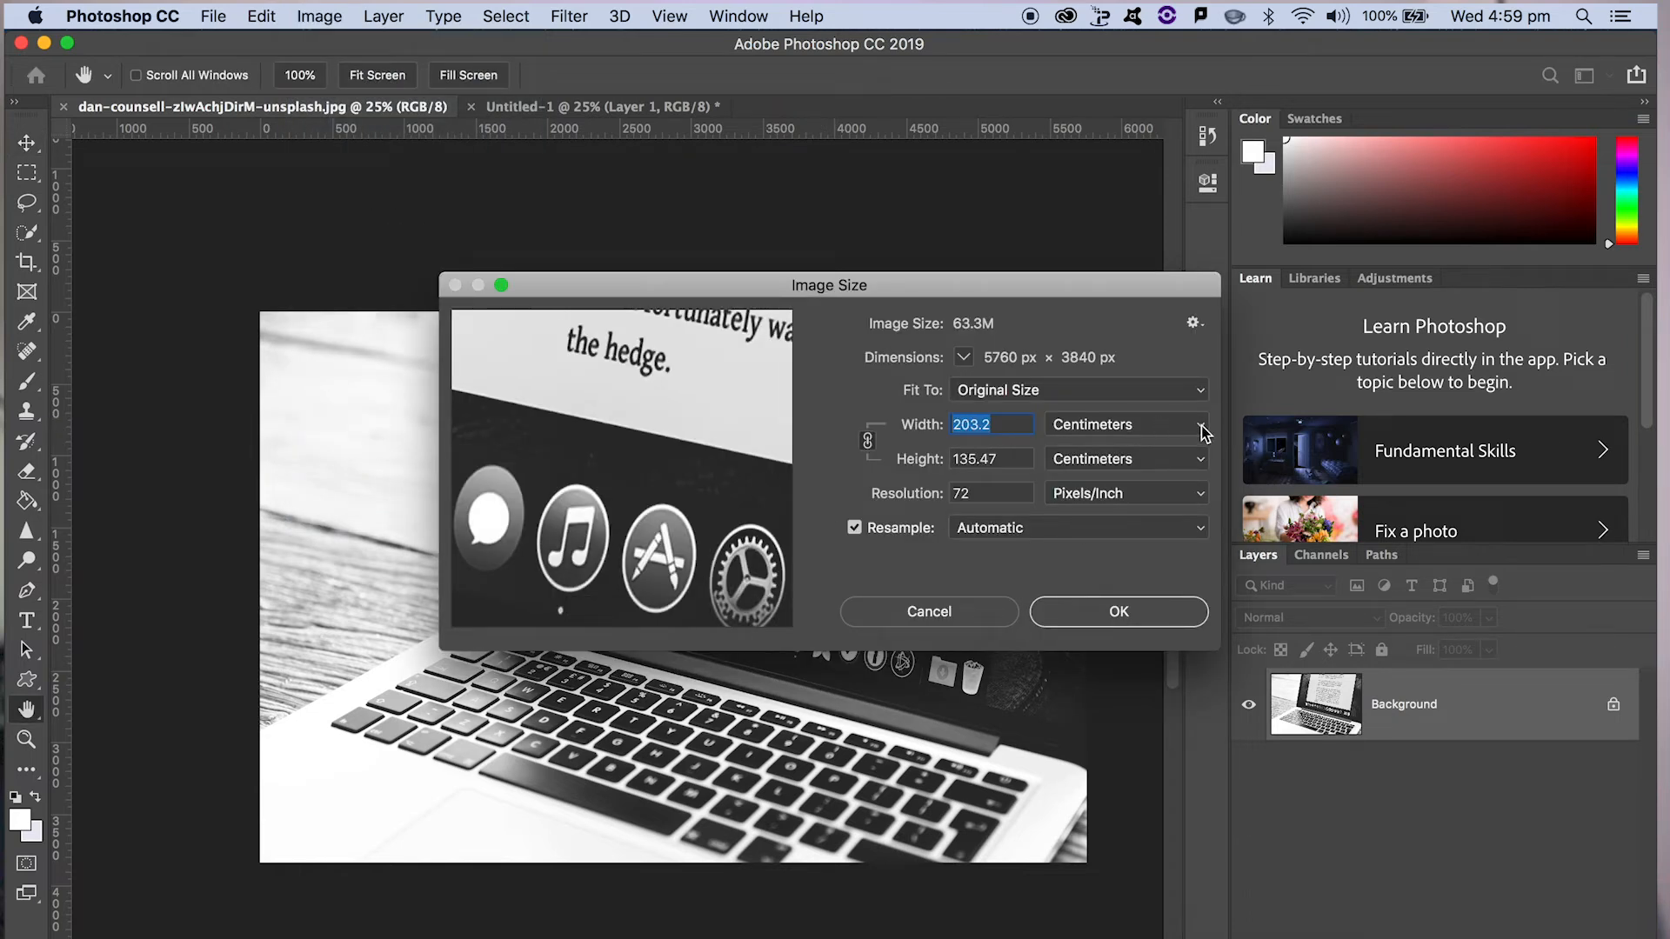
pyautogui.click(1200, 426)
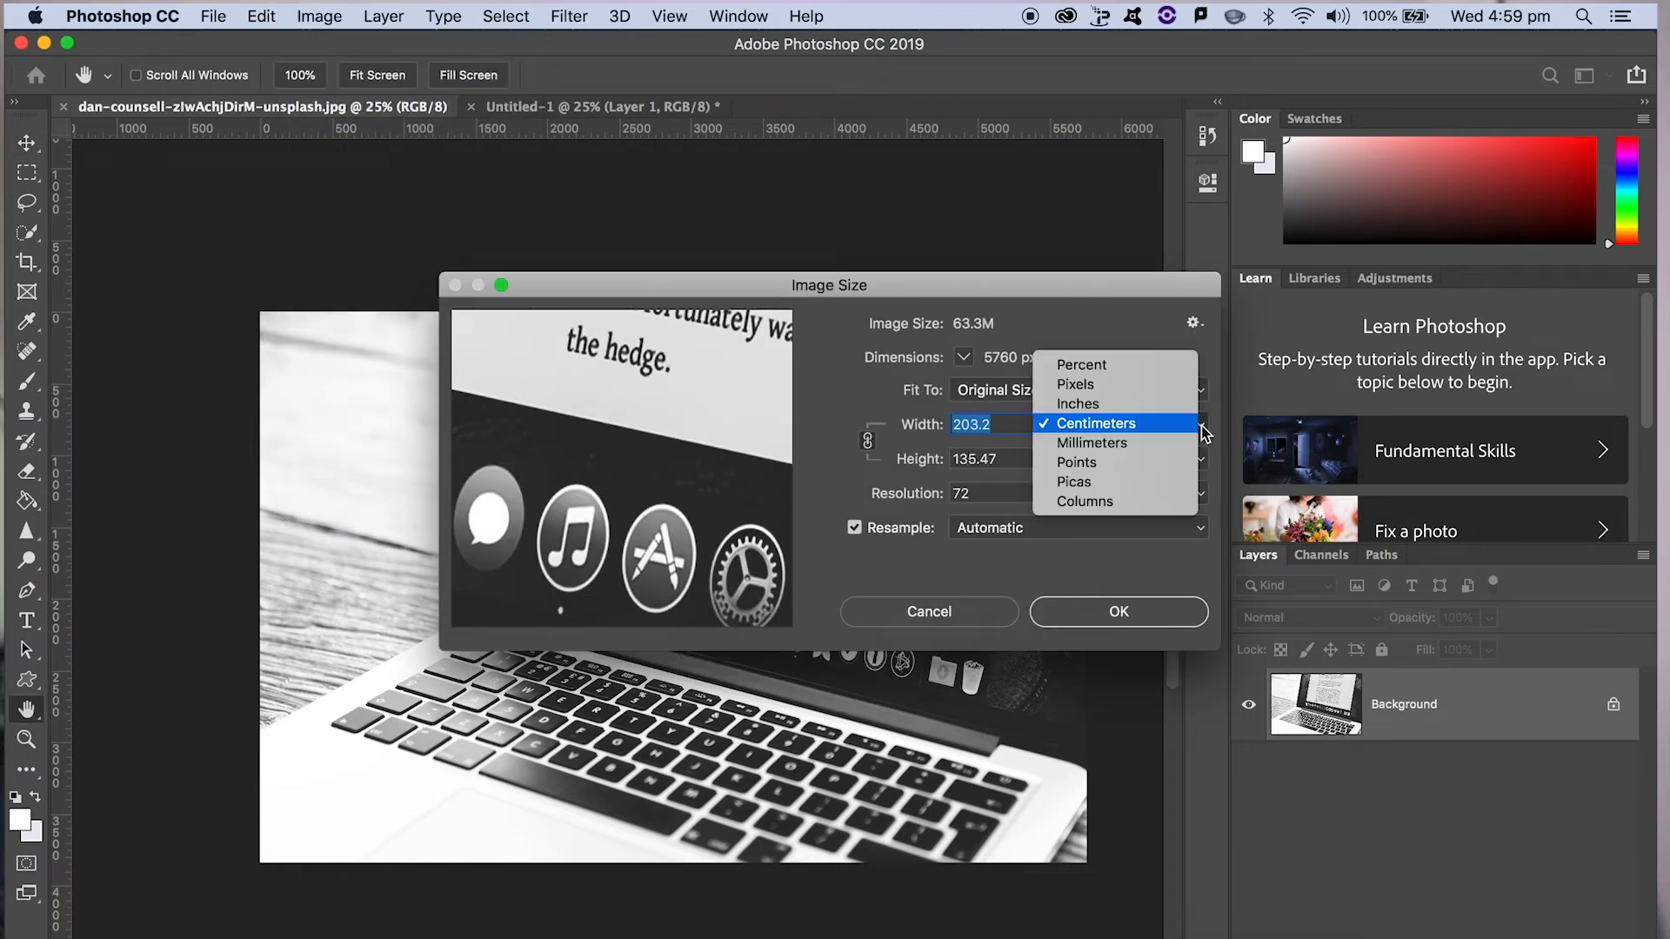
pyautogui.click(1115, 390)
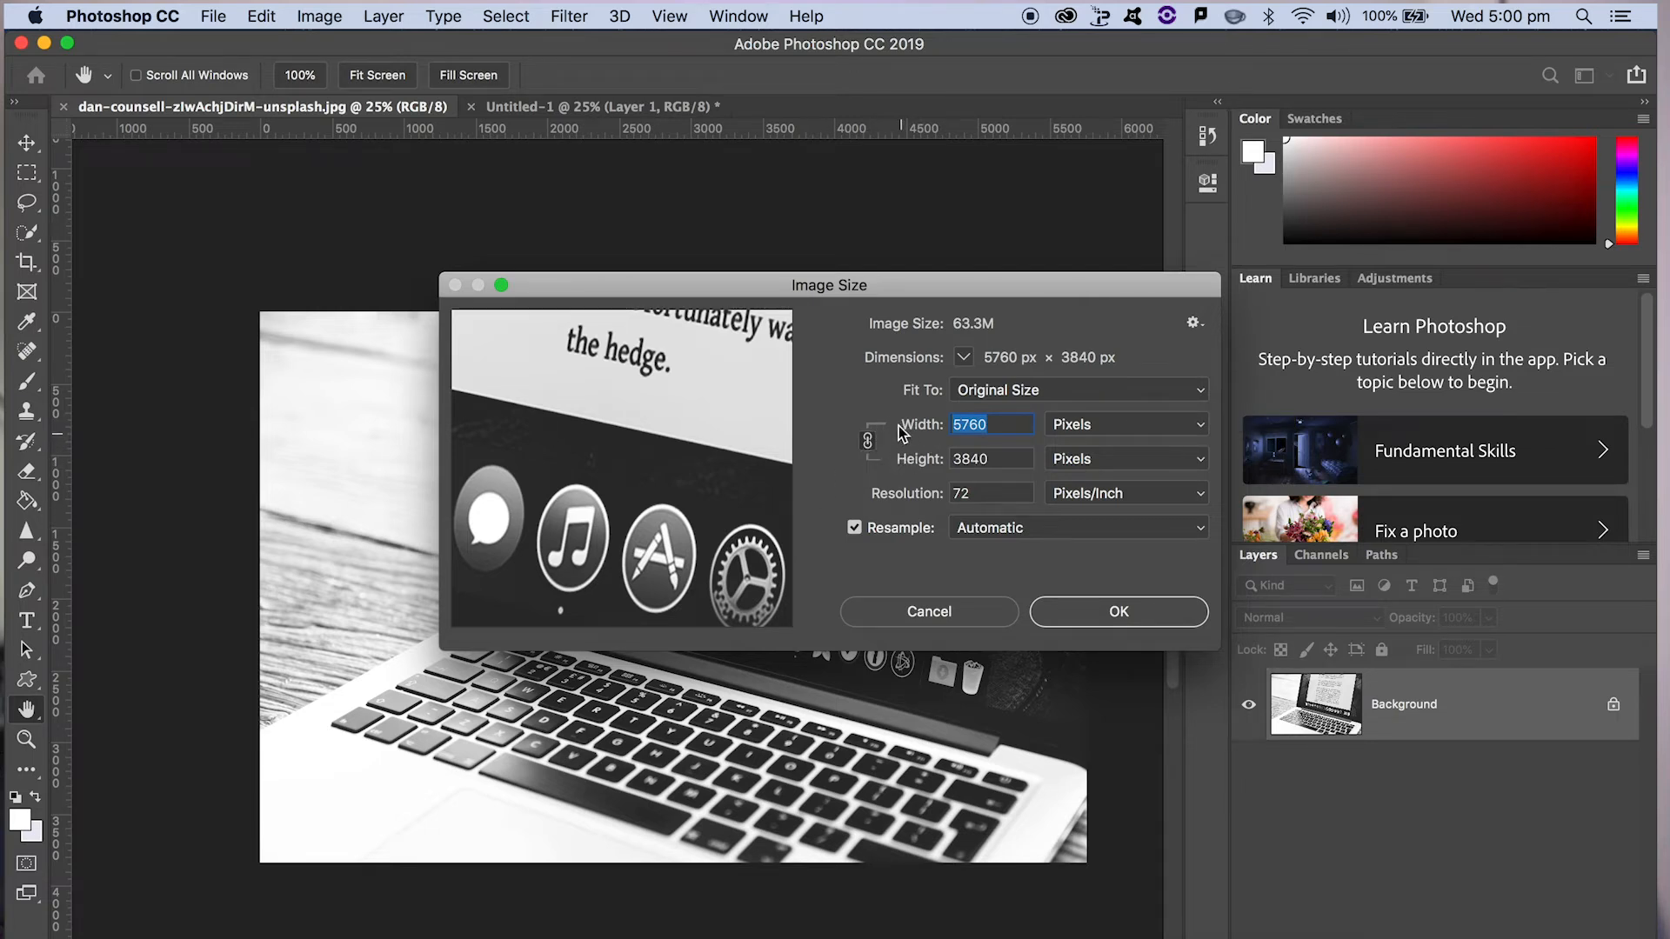
pyautogui.write('400')
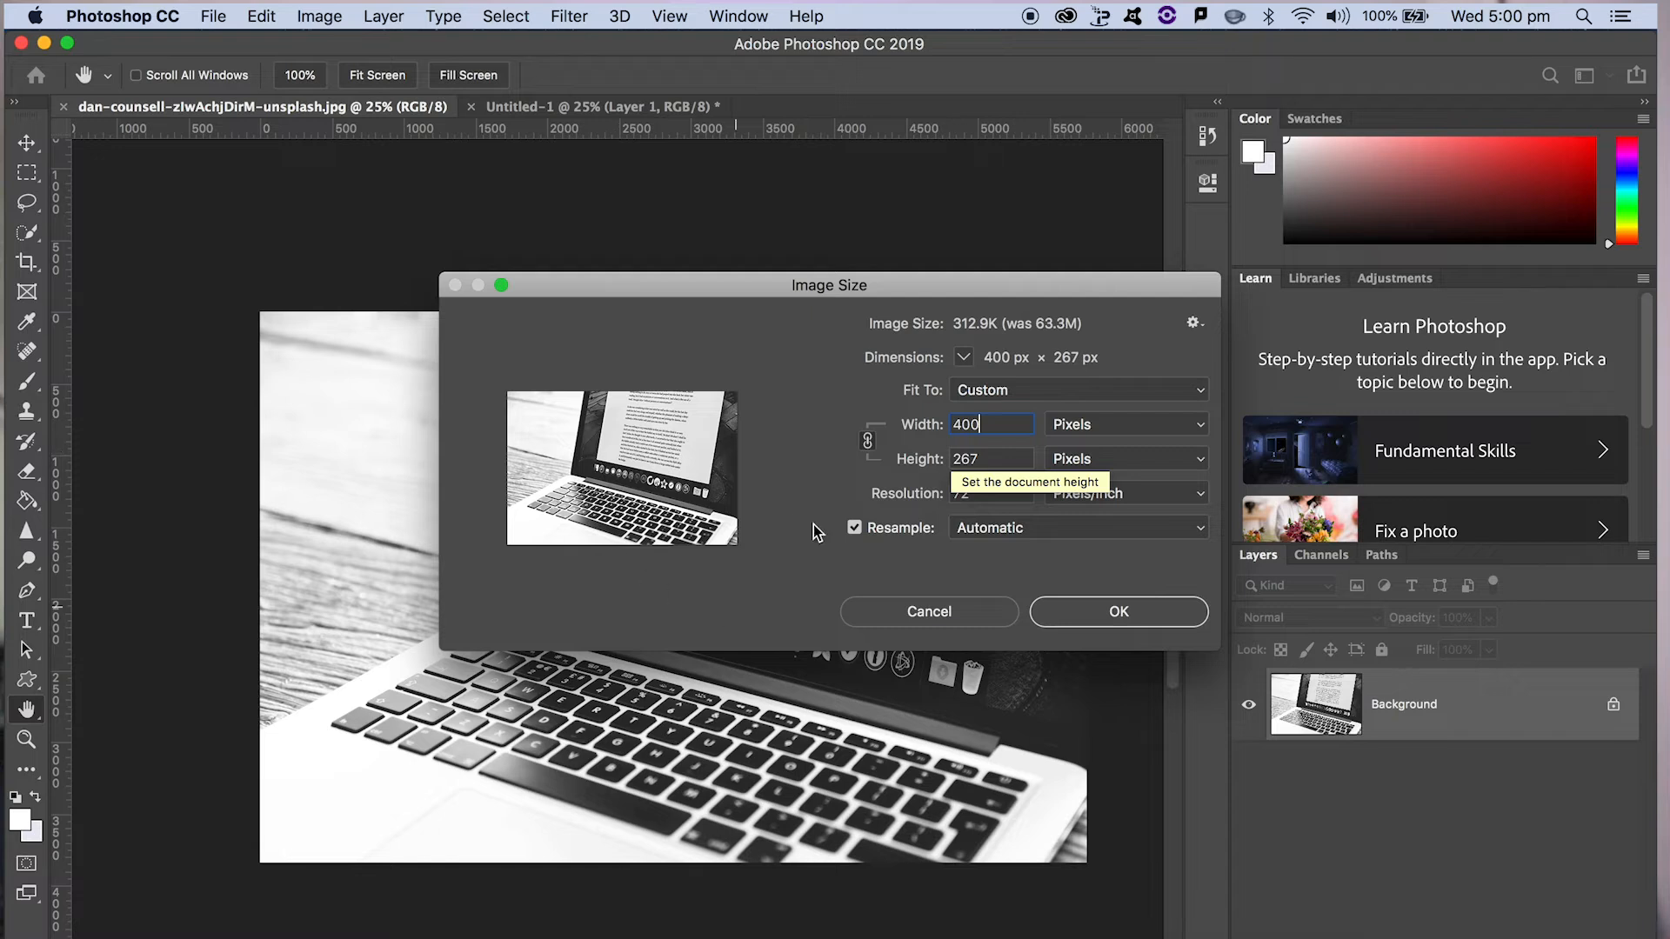
pyautogui.click(1117, 613)
pyautogui.press('v')
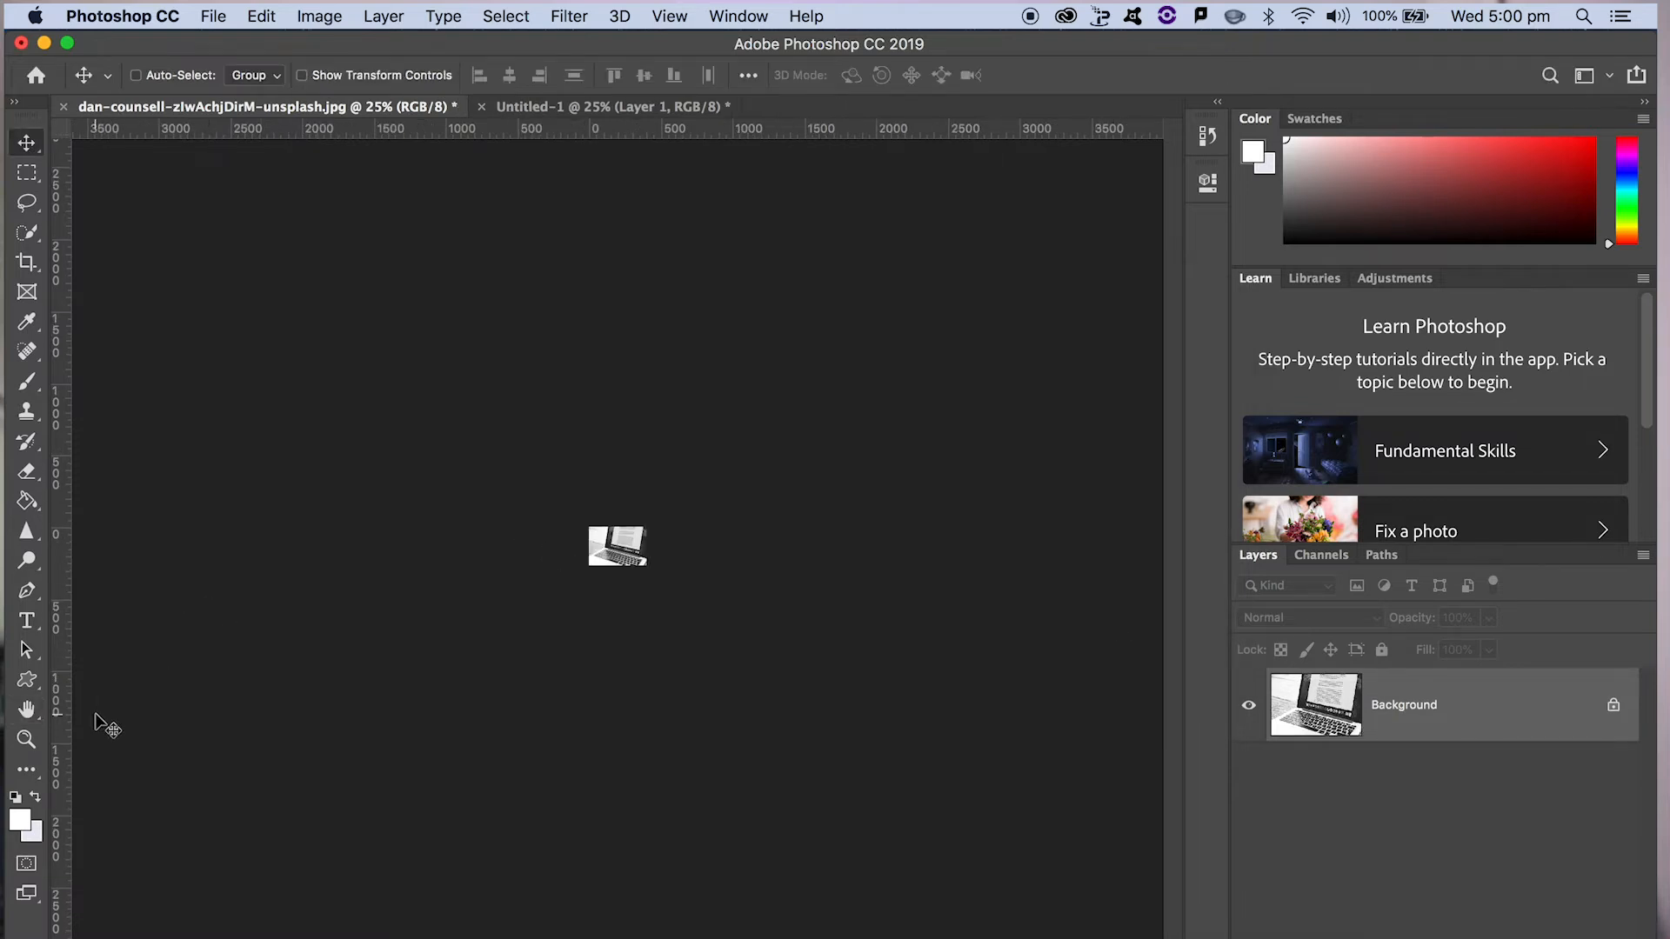
# Step: Quick-export the resized laptop photo as a JPG to the Desktop under the file name blogger_400.jpg
pyautogui.click(26, 739)
pyautogui.click(607, 576)
pyautogui.click(608, 575)
pyautogui.click(607, 576)
pyautogui.click(607, 575)
pyautogui.click(606, 575)
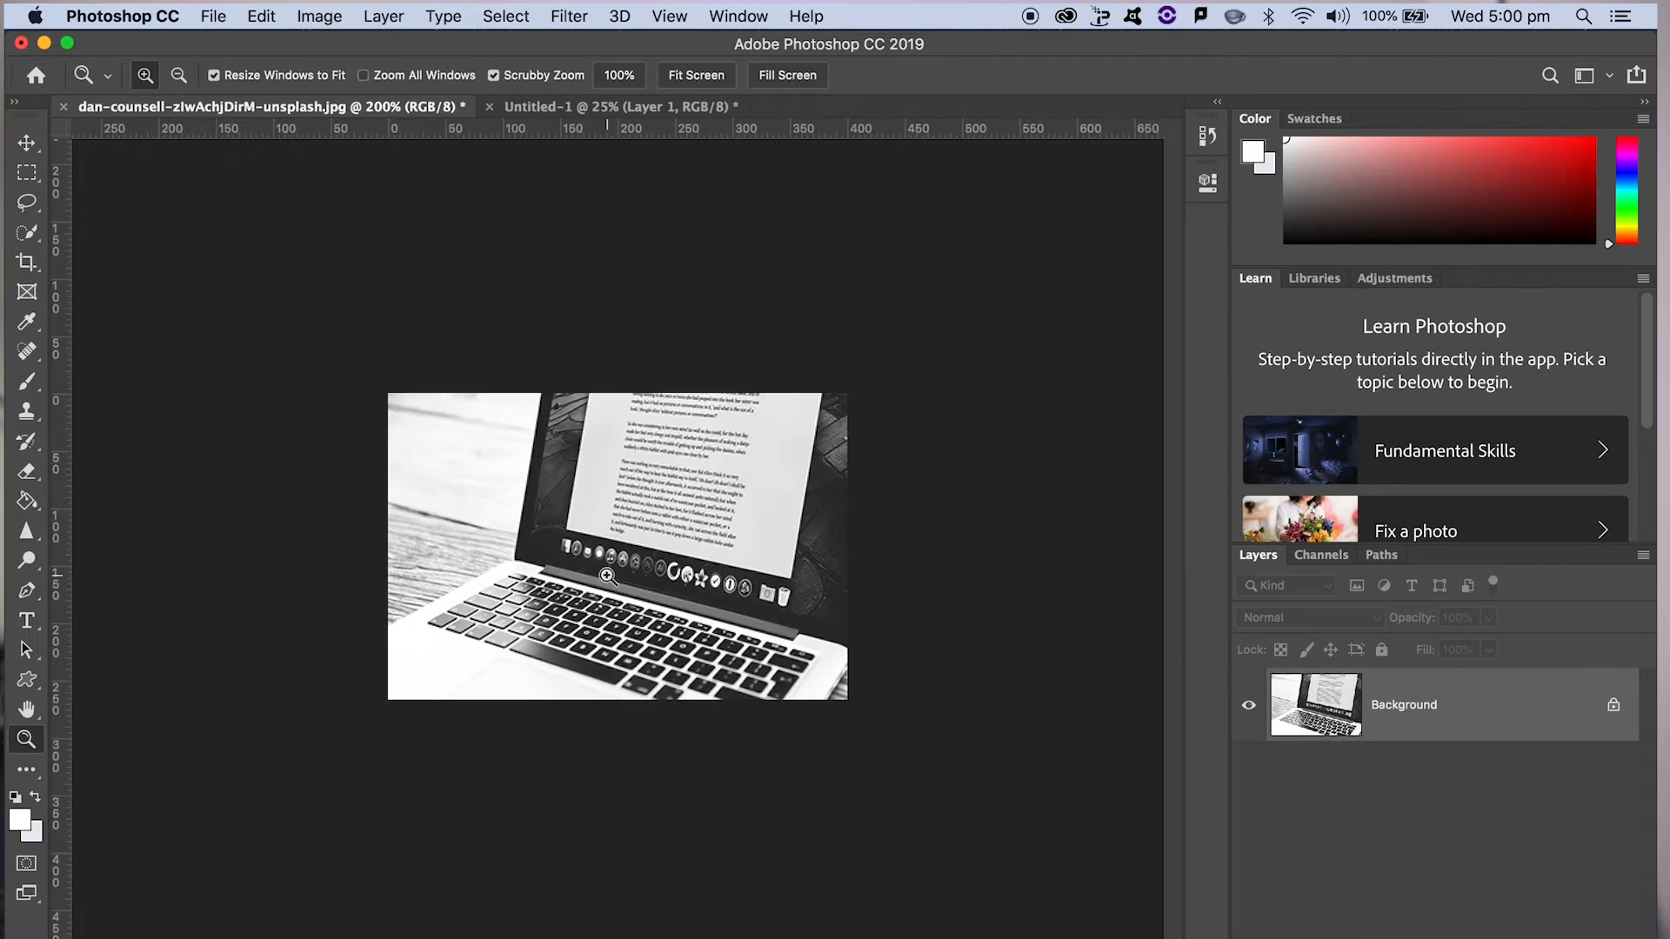
pyautogui.click(214, 17)
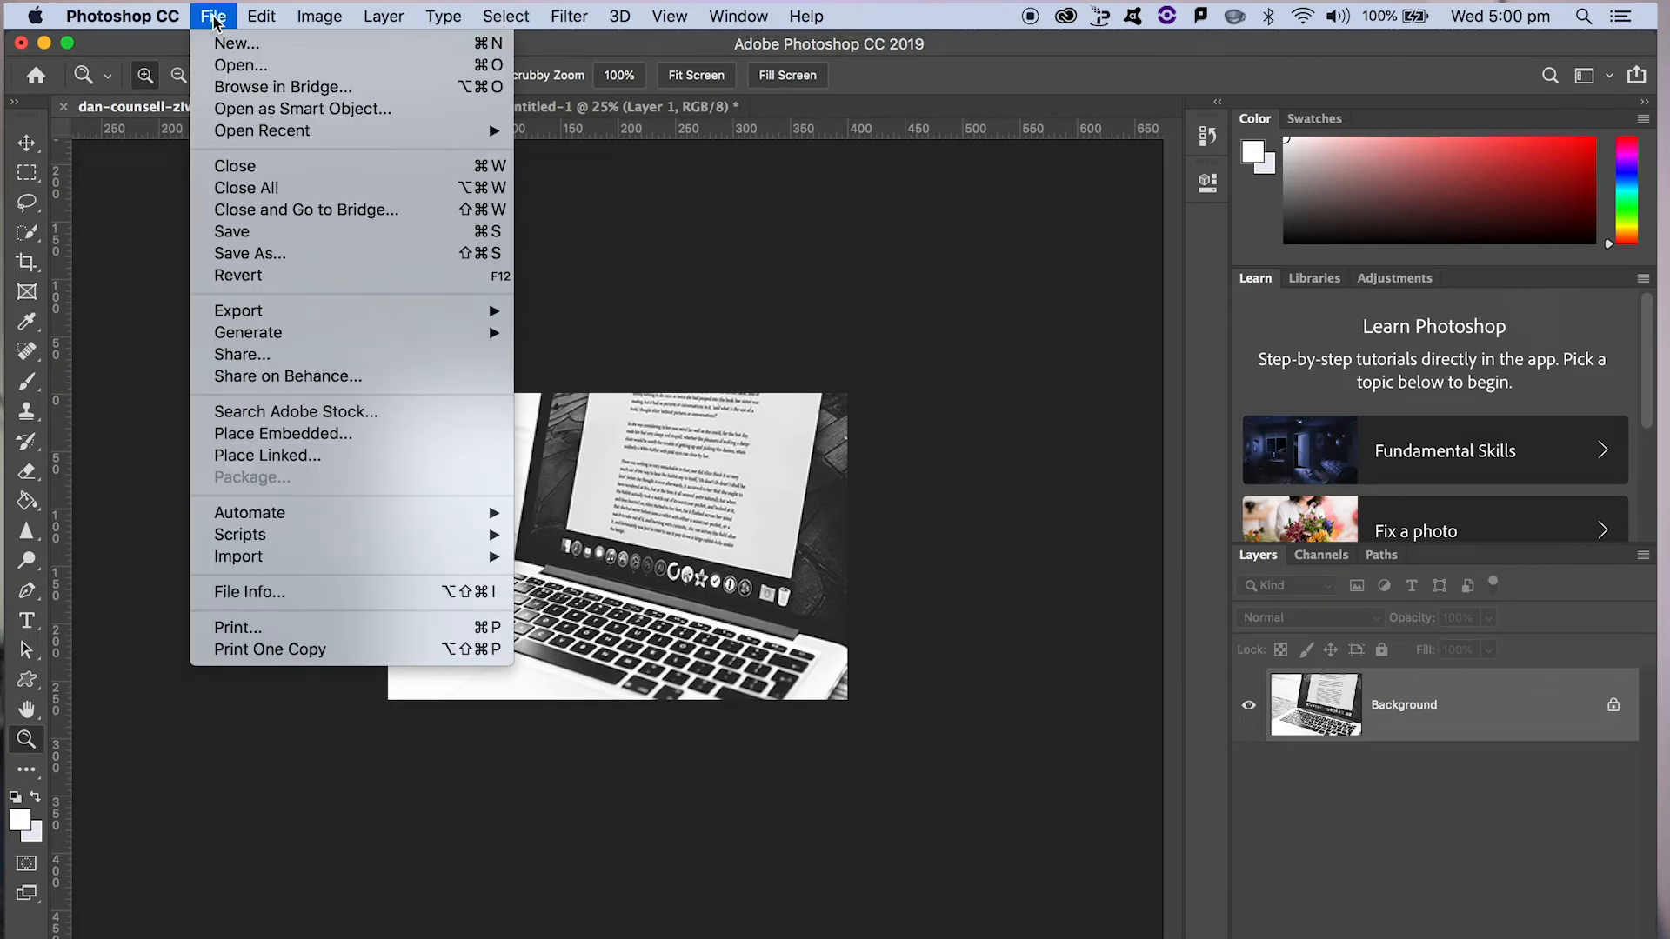
pyautogui.moveTo(374, 316)
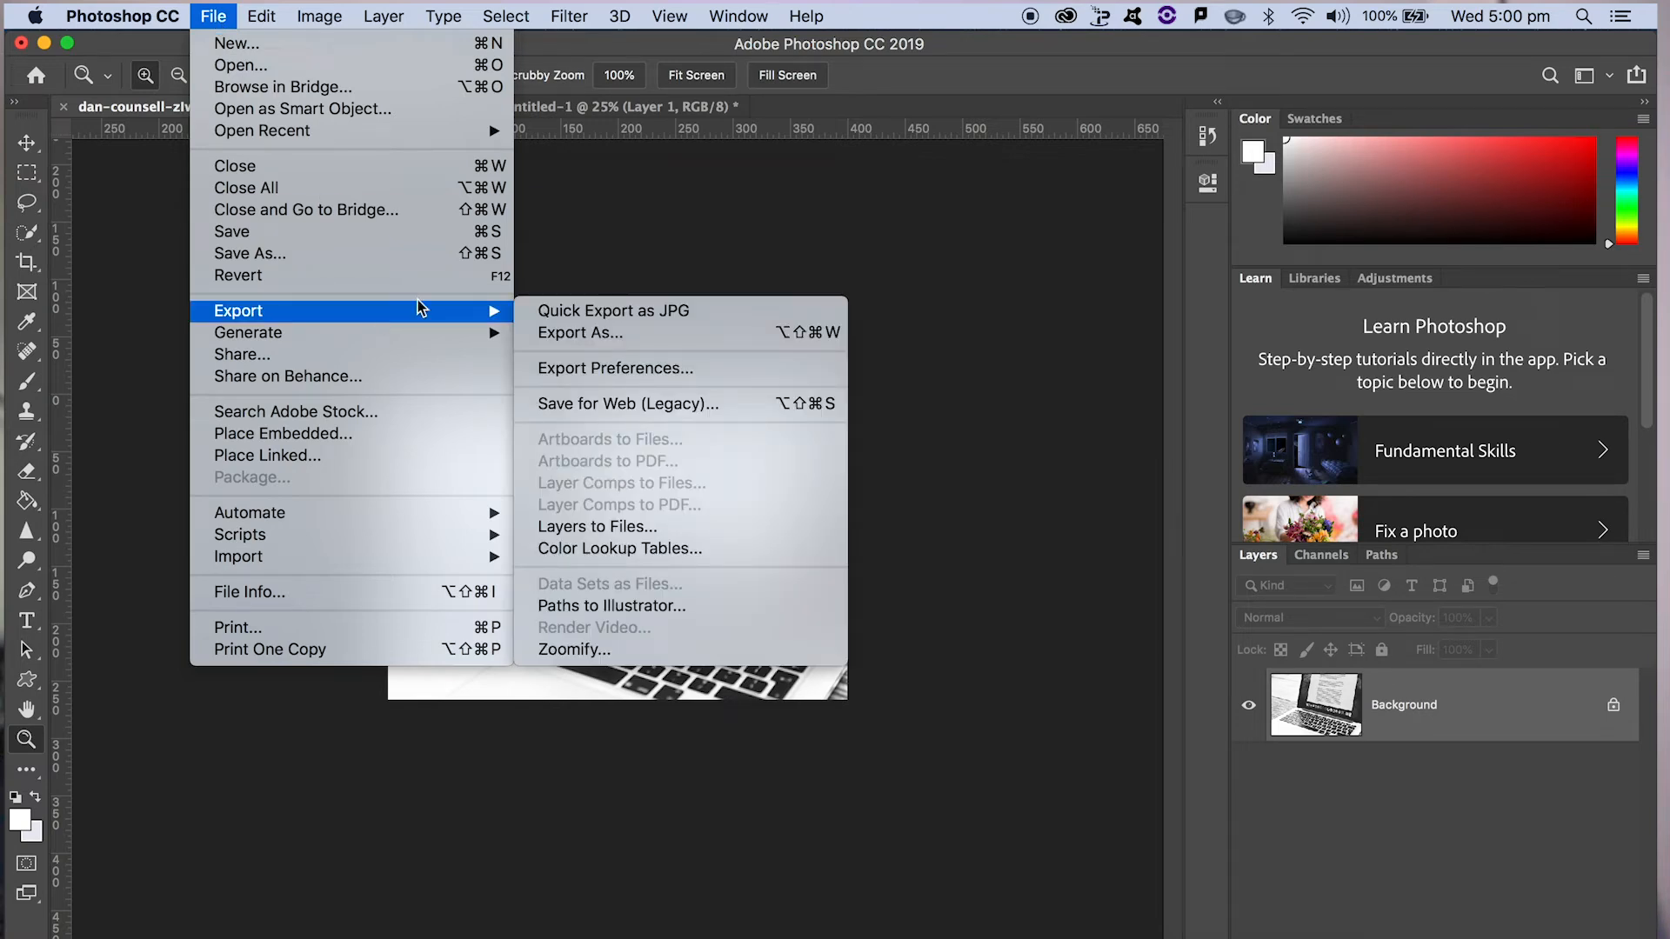
pyautogui.click(609, 315)
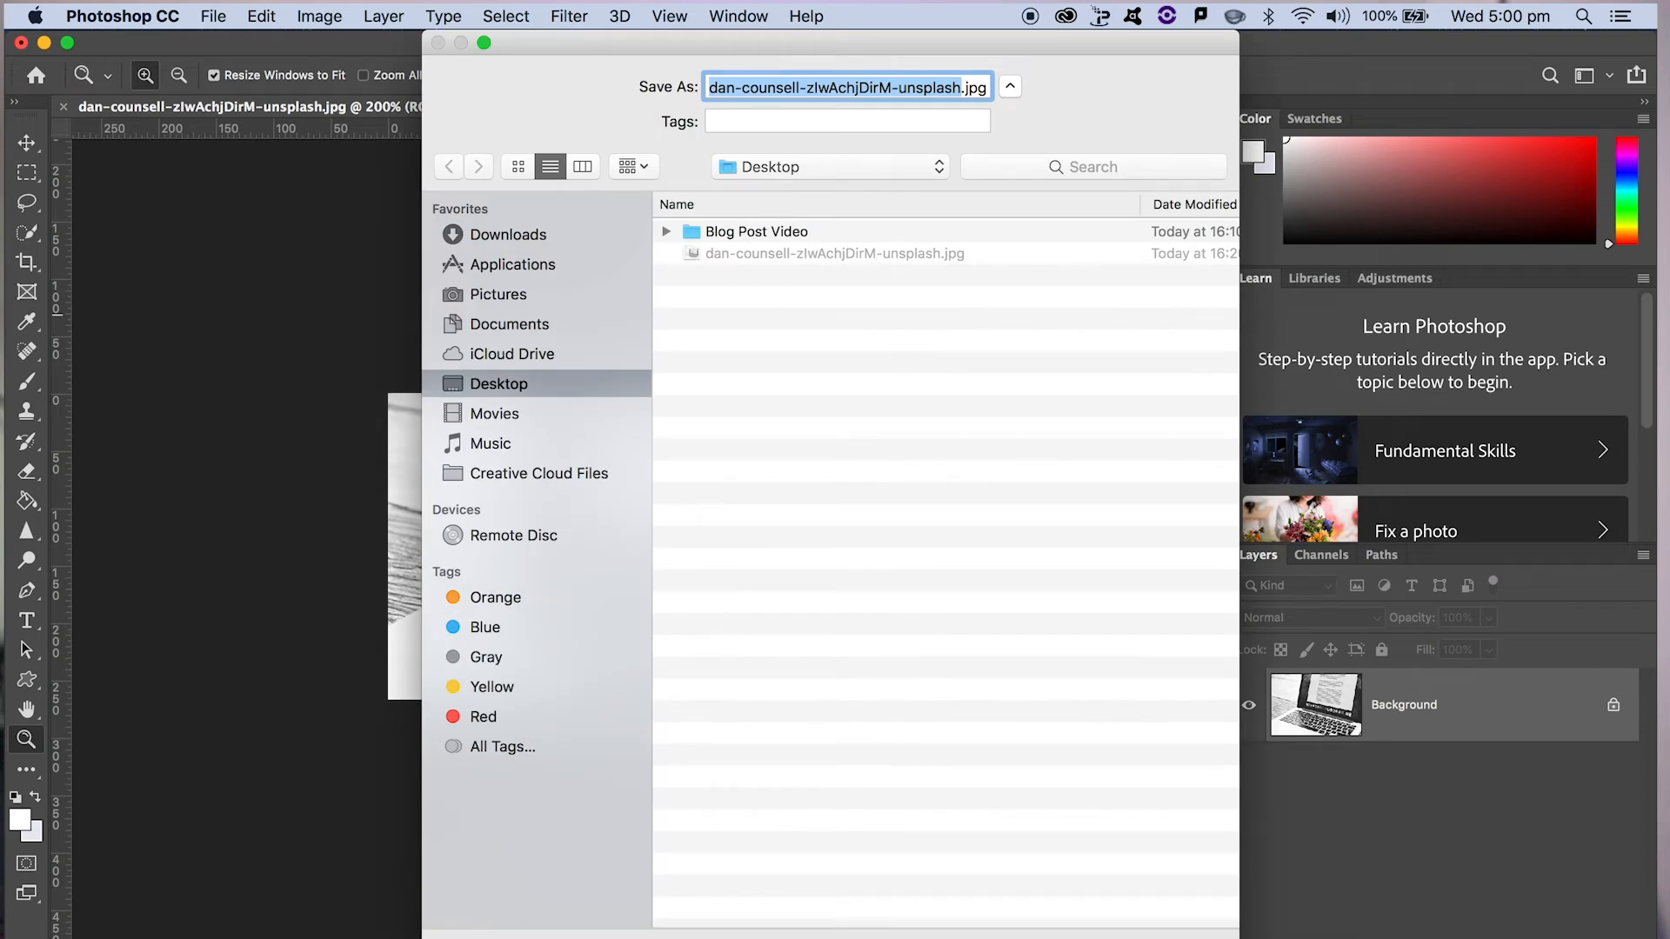
pyautogui.write('blog')
pyautogui.write('ger')
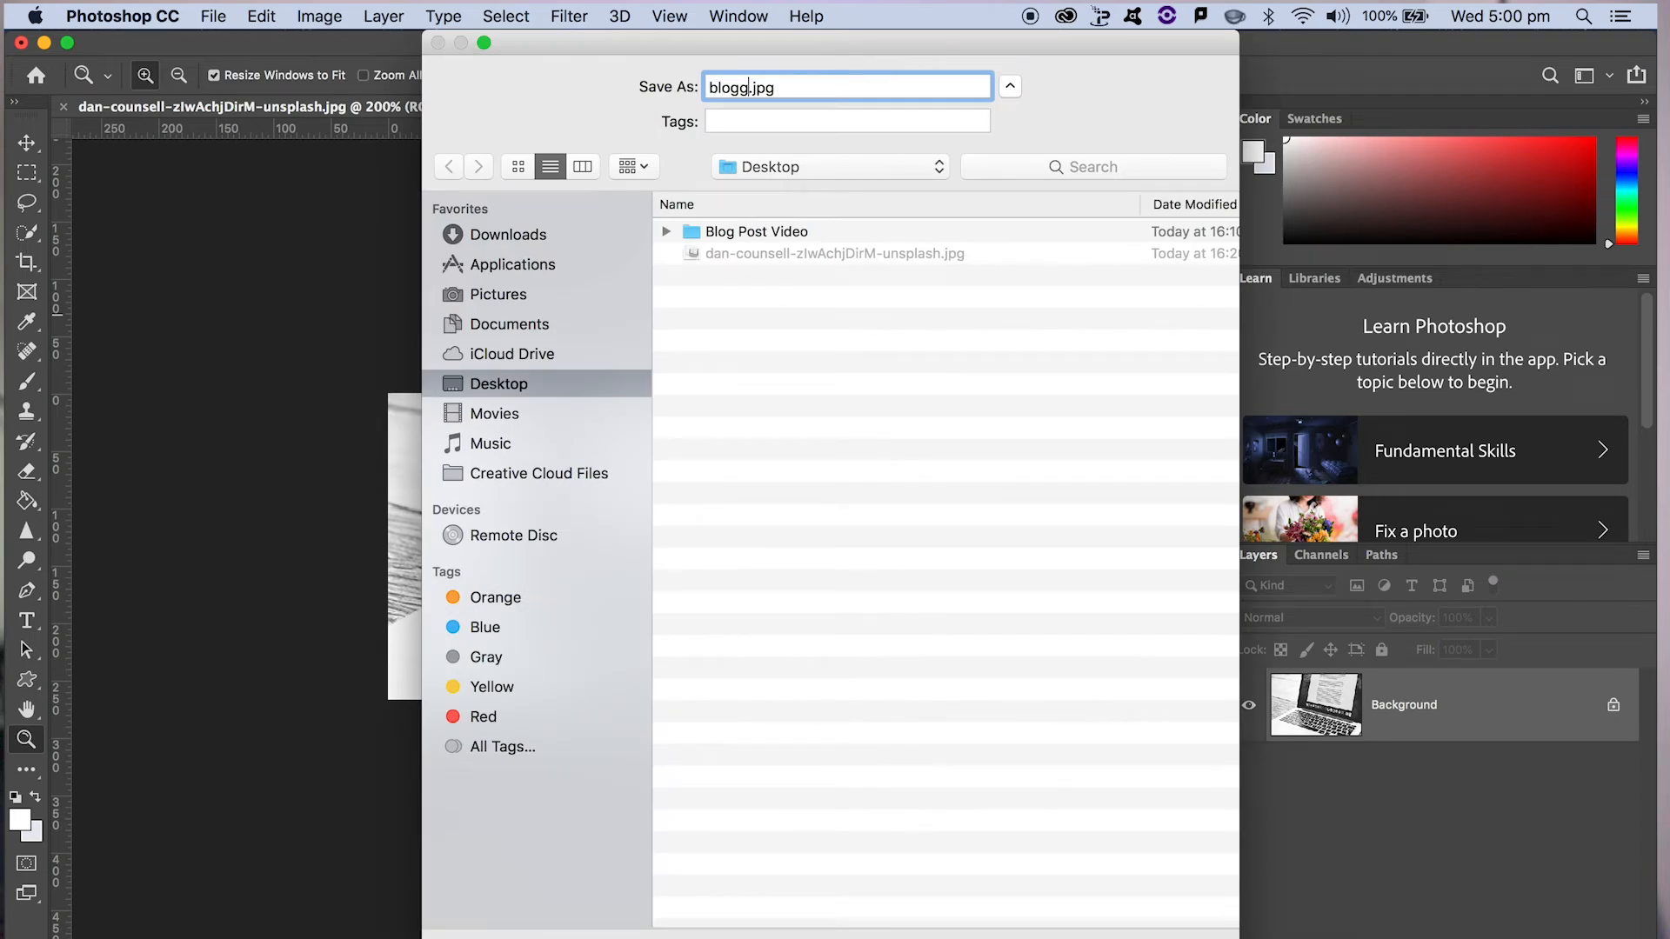
pyautogui.write('1')
pyautogui.press('BackSpace')
pyautogui.write('_400')
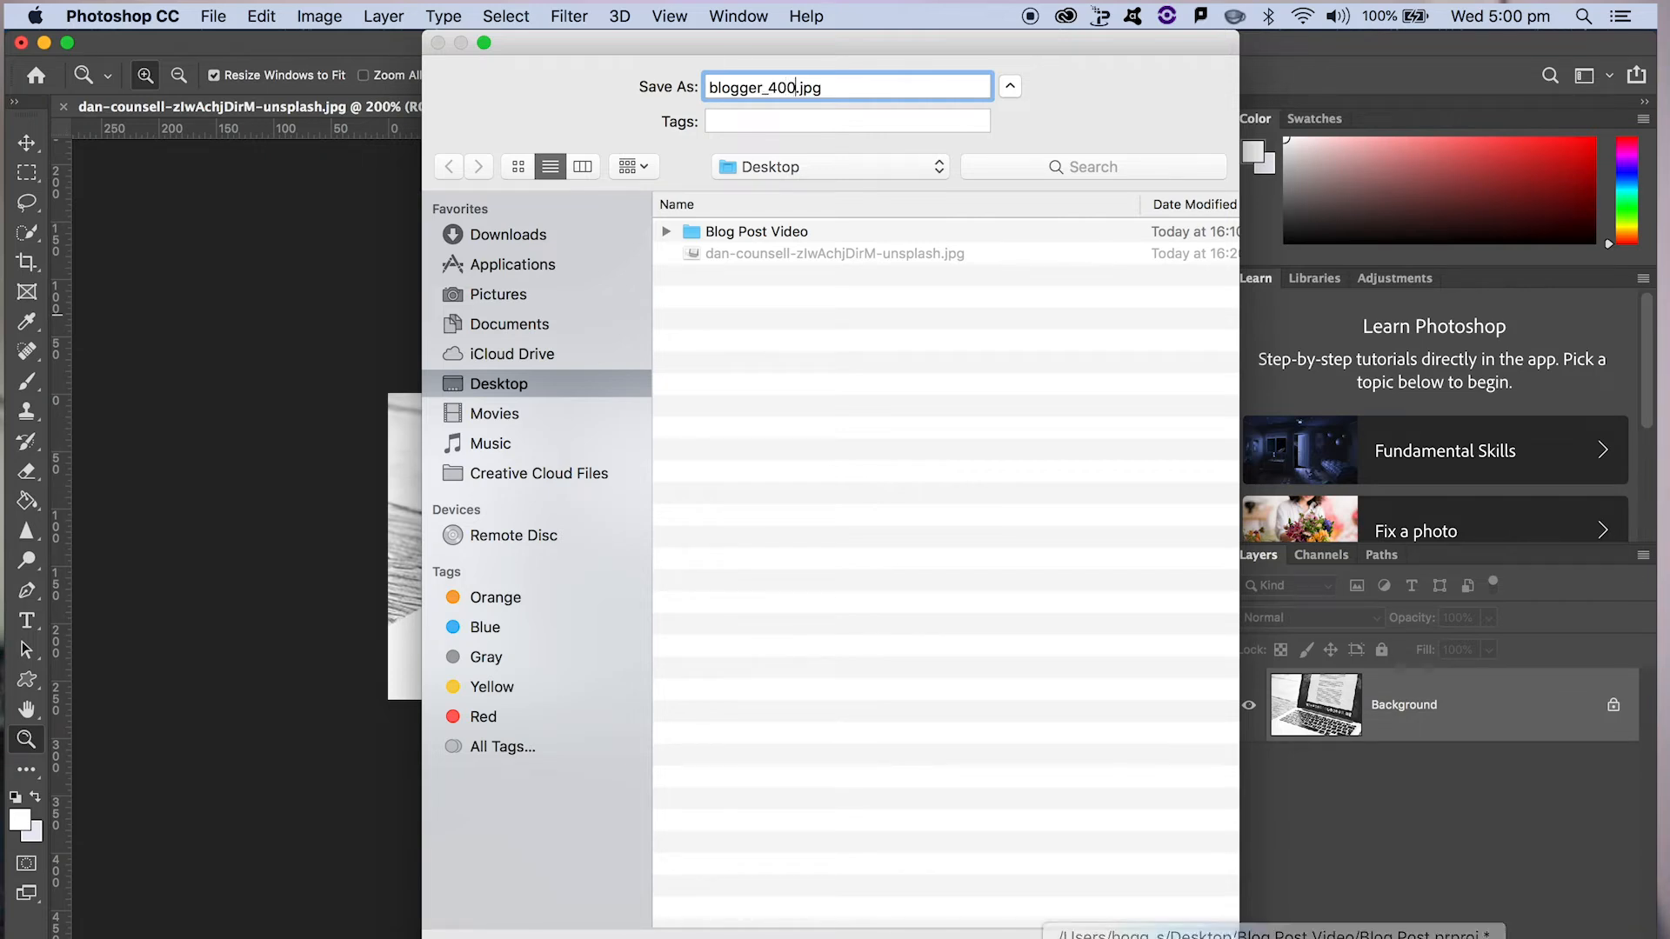
pyautogui.press('Return')
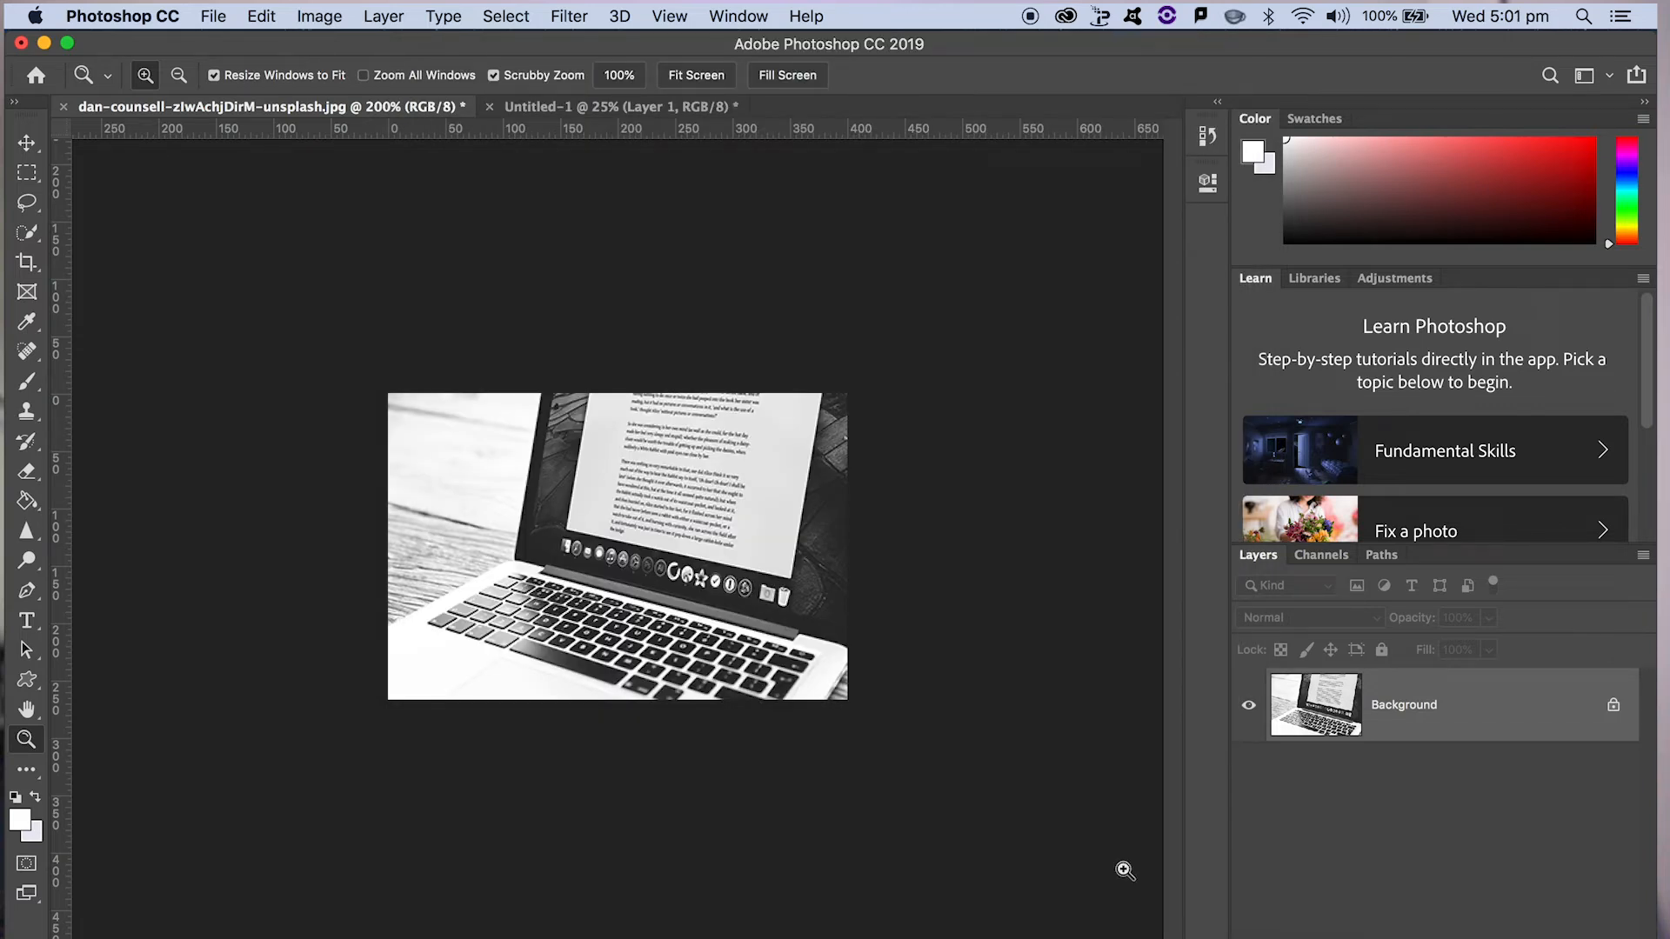
# Step: Resize the laptop image in the Untitled-1 document to a width of 1500 pixels
pyautogui.click(580, 108)
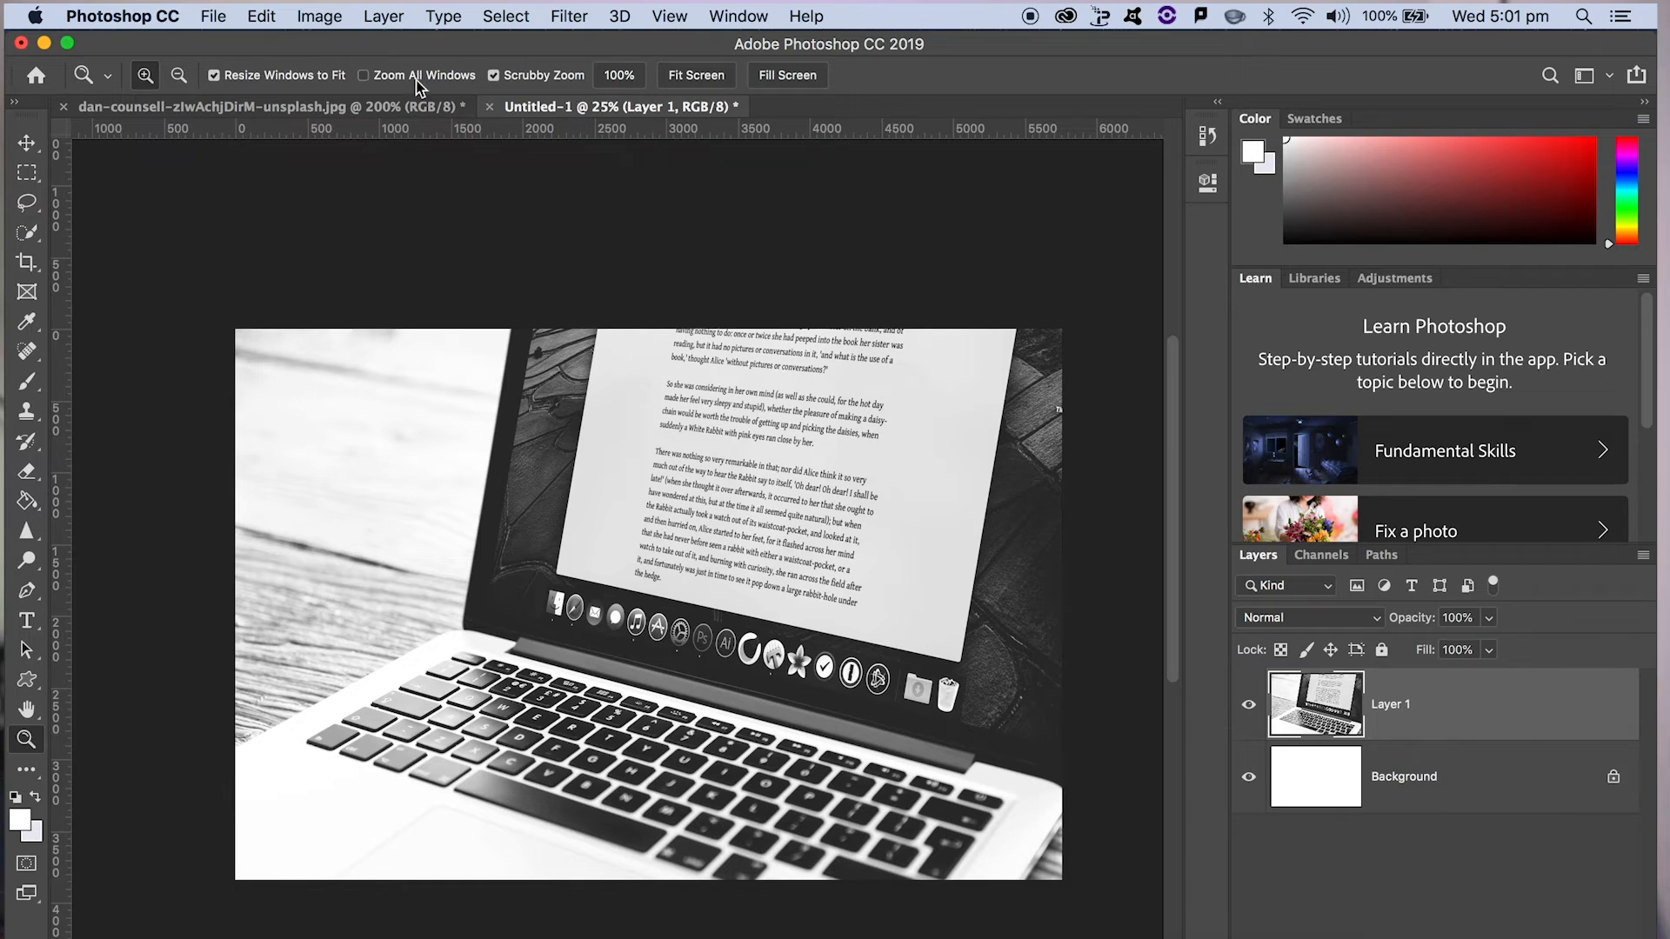
pyautogui.click(320, 17)
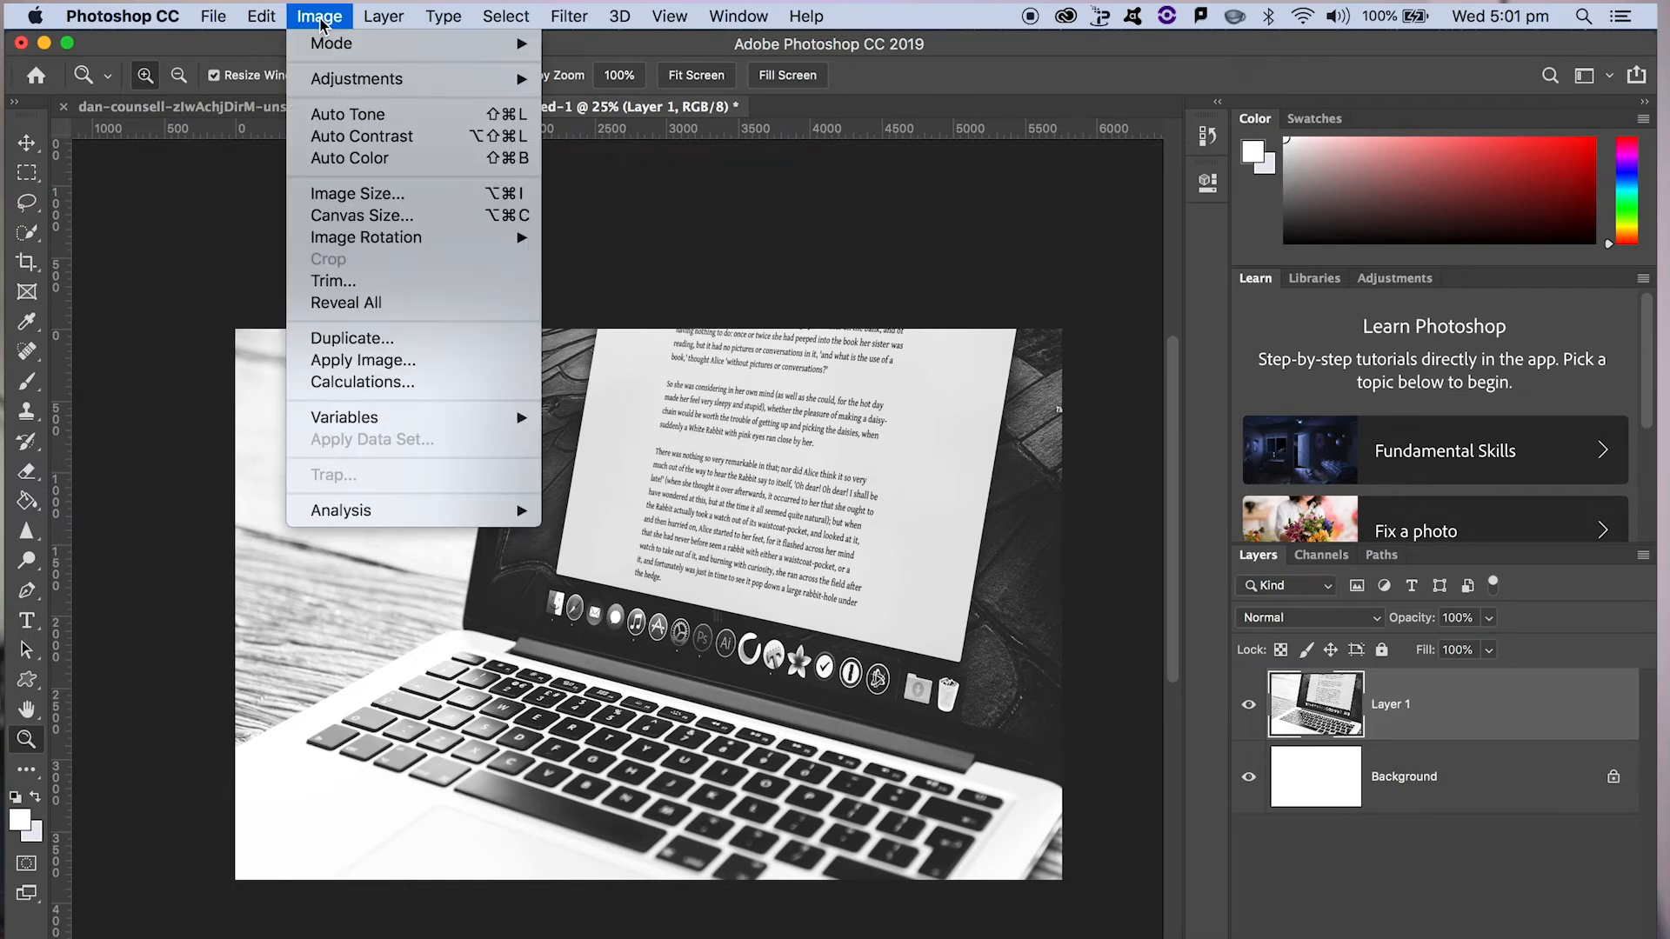
pyautogui.click(346, 195)
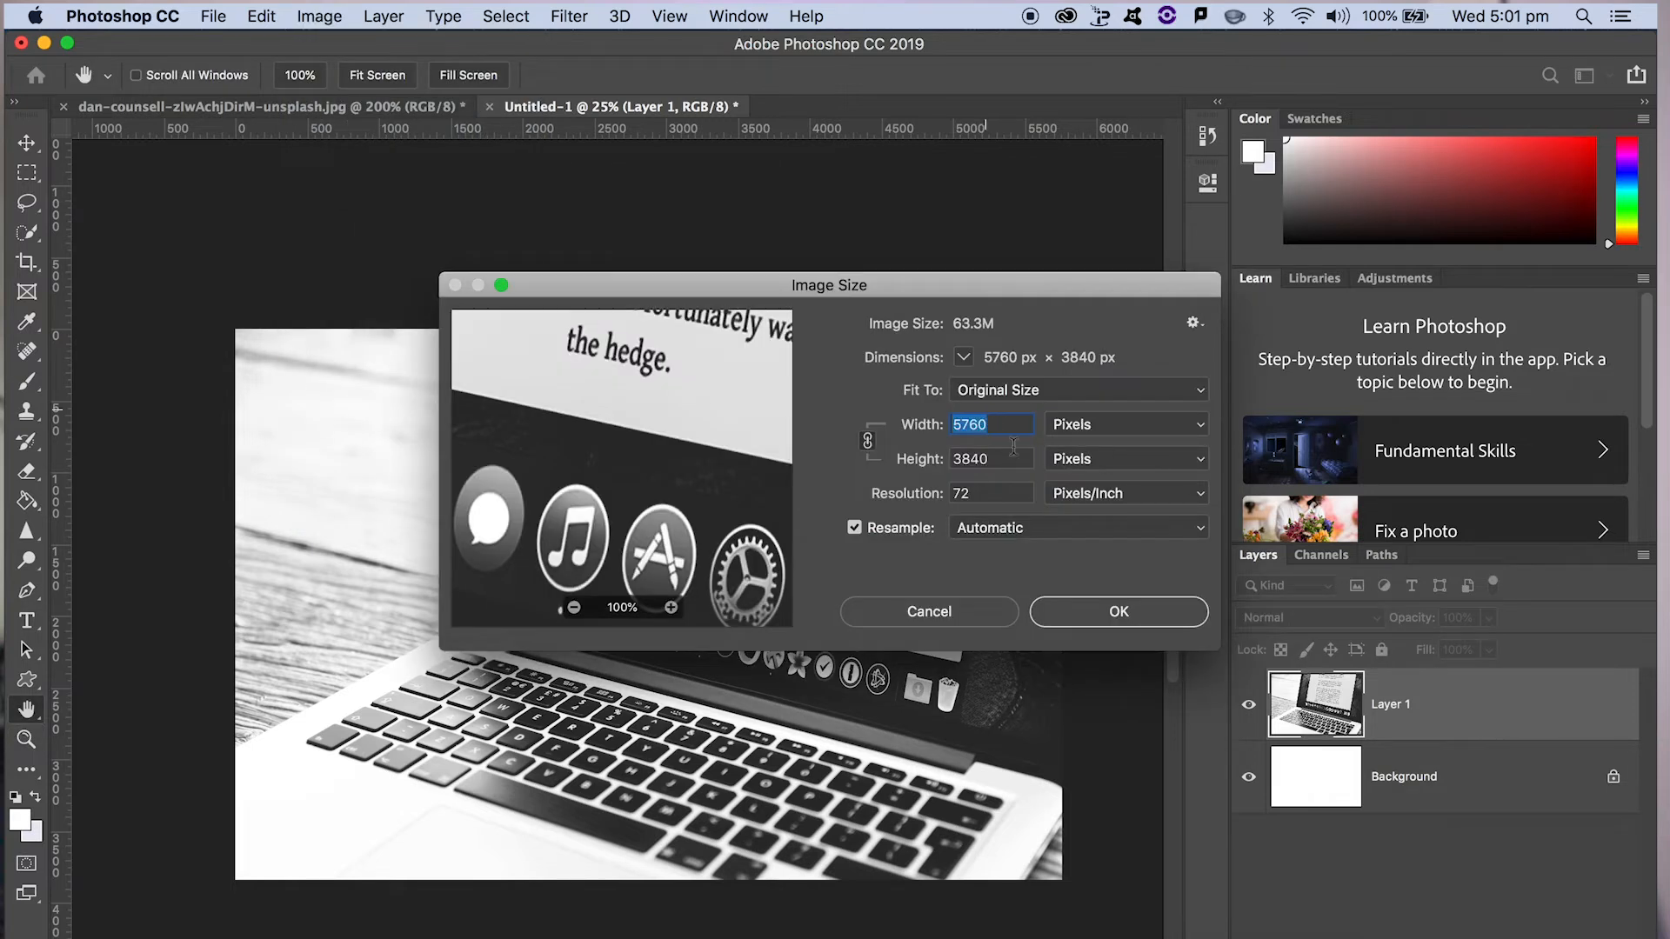
pyautogui.write('1500')
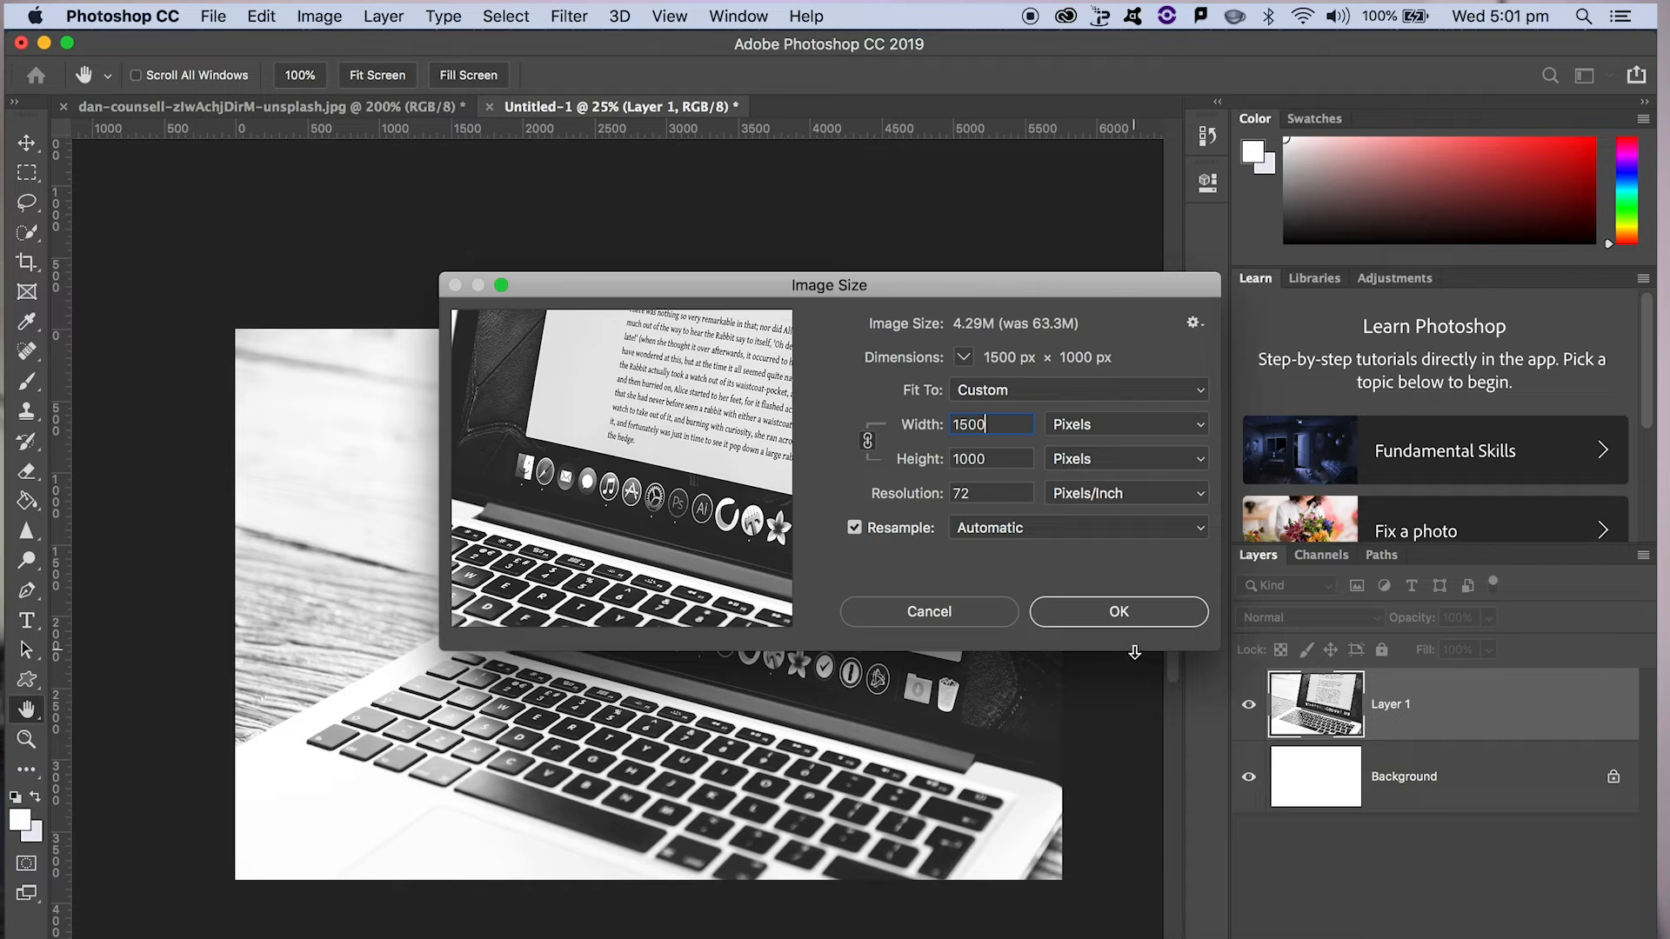
pyautogui.click(1116, 612)
pyautogui.press('z')
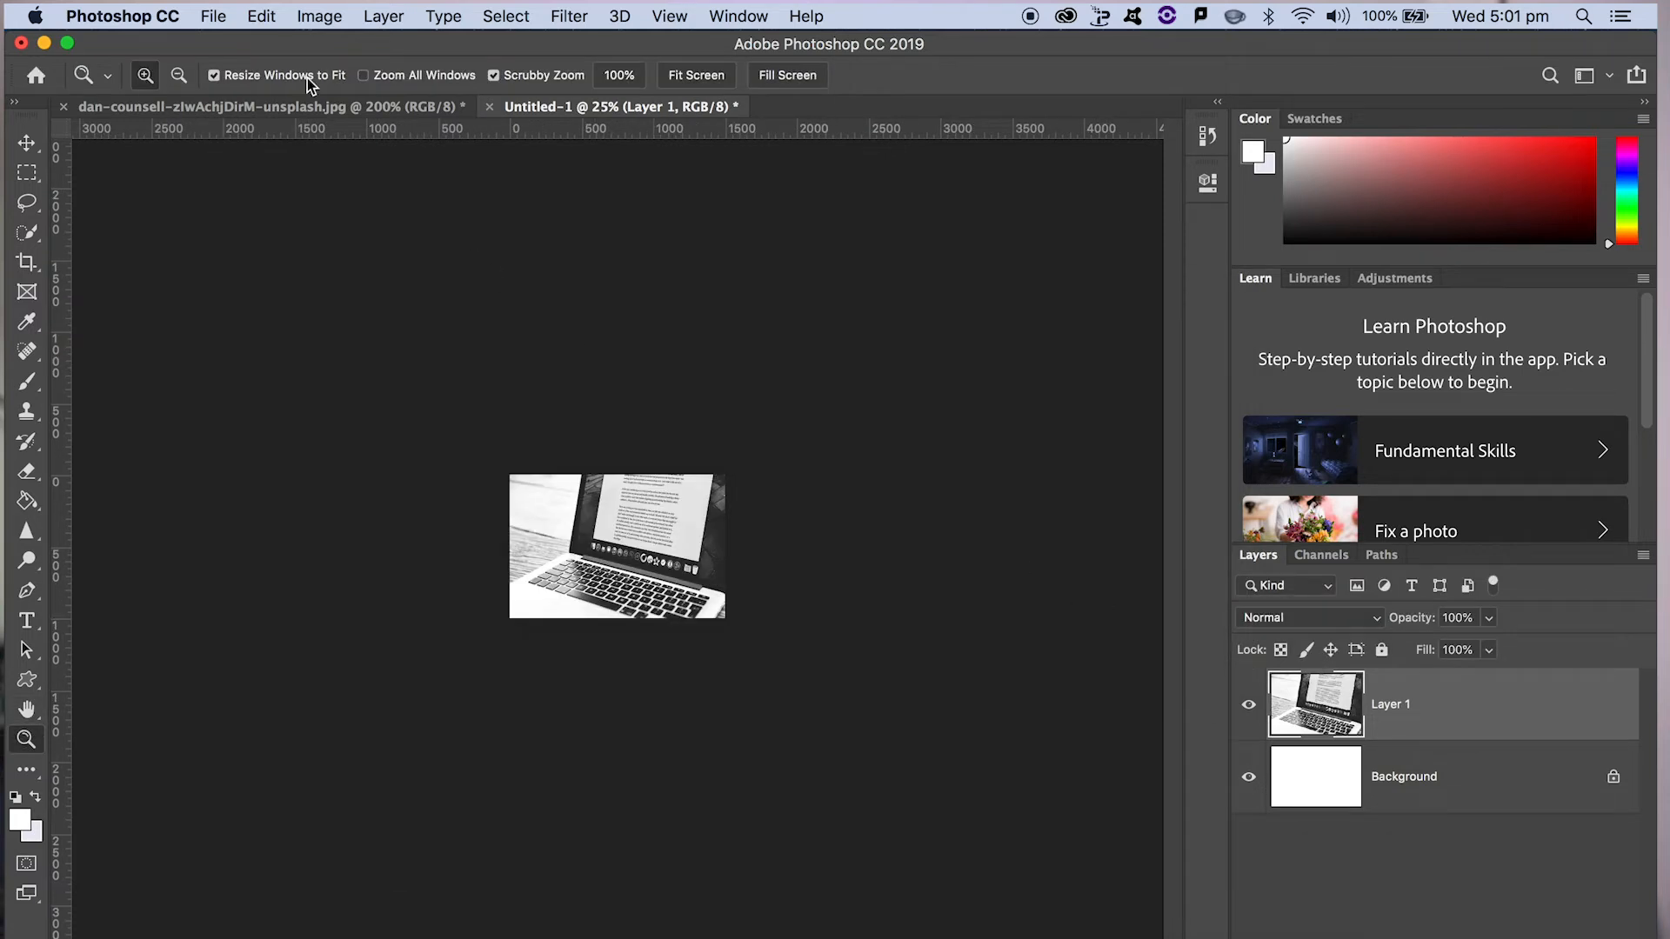
# Step: Open Save for Web for the 1500-pixel laptop image and set the format to JPEG with quality 68
pyautogui.click(213, 16)
pyautogui.moveTo(278, 311)
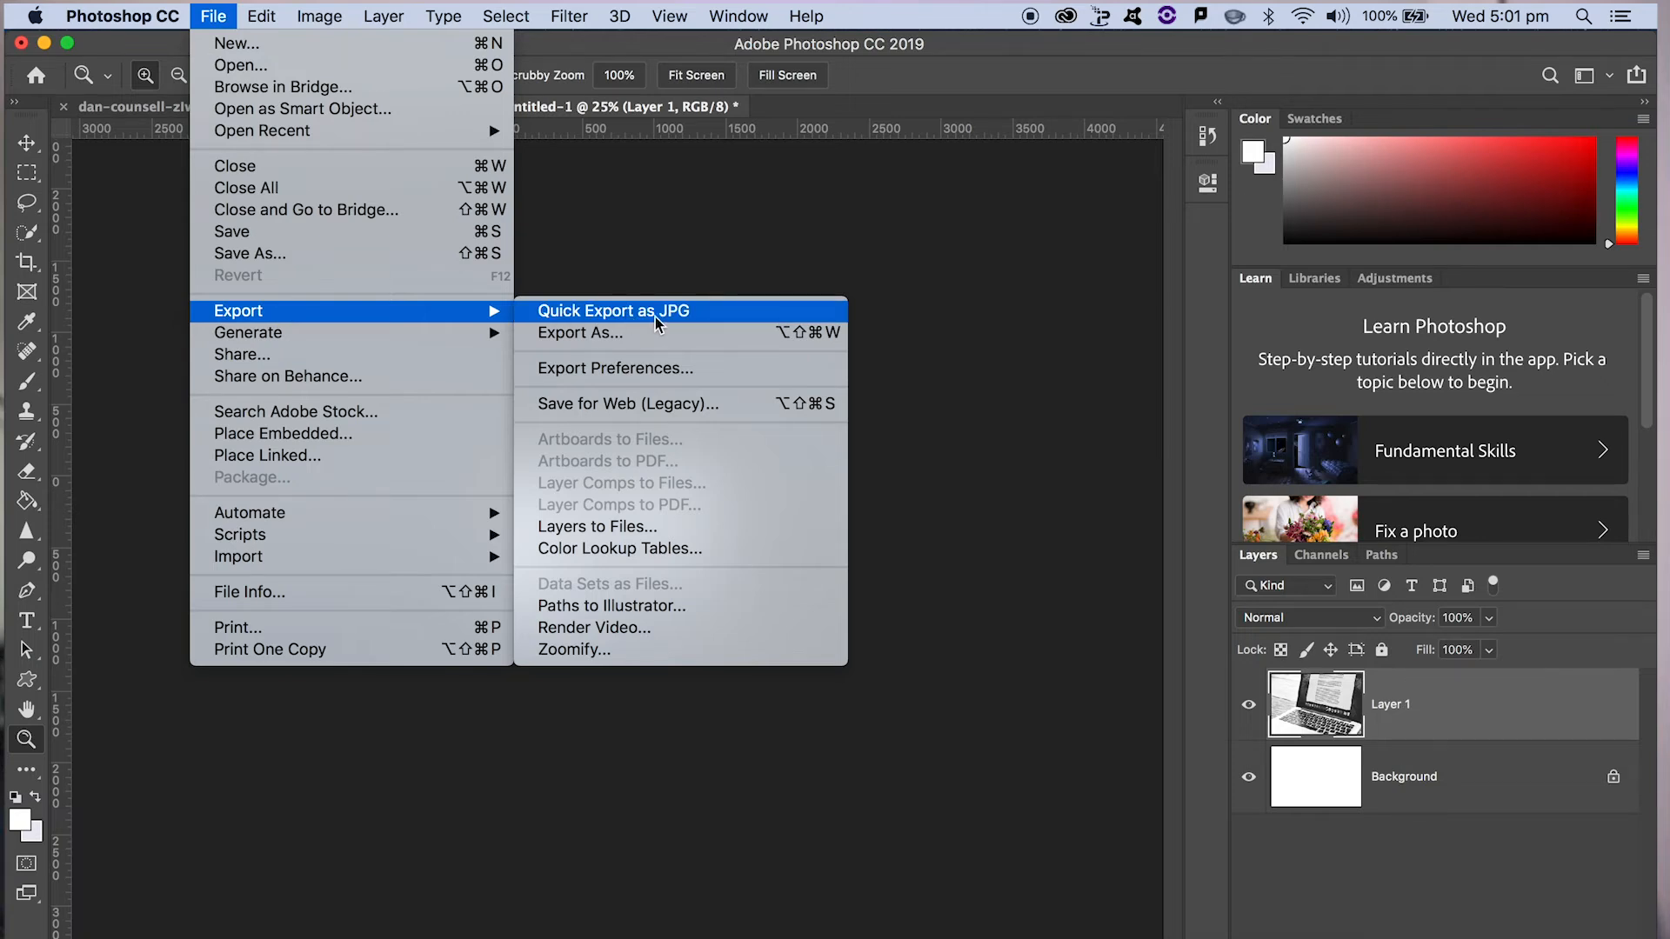
pyautogui.click(628, 405)
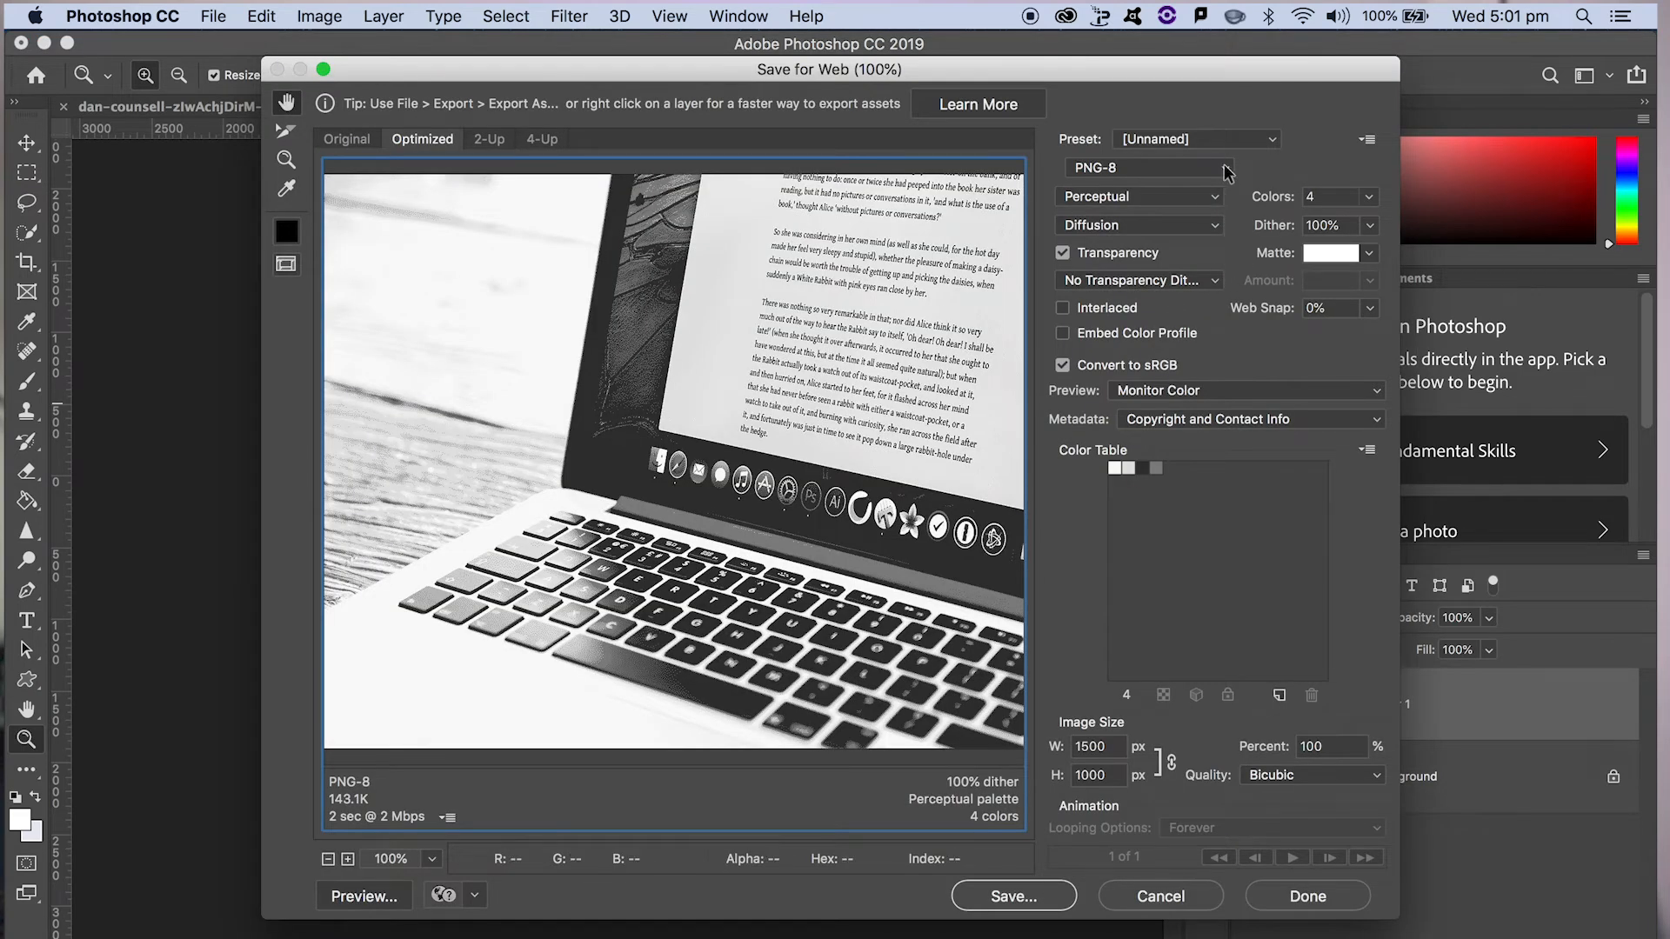
pyautogui.click(1225, 168)
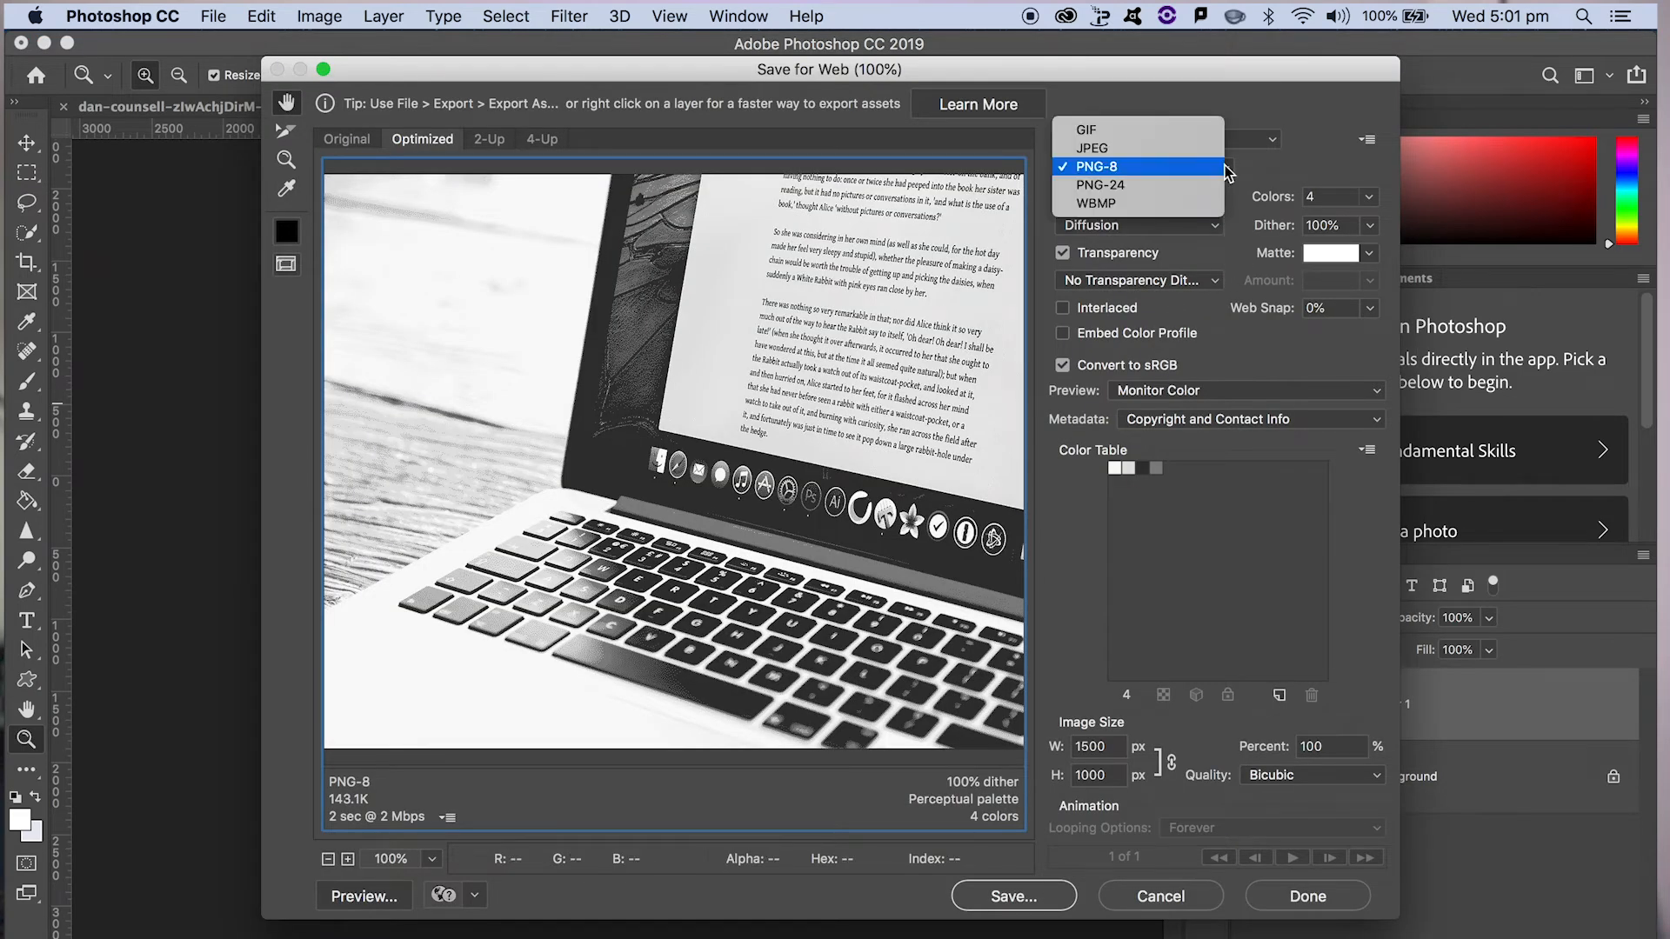
pyautogui.click(1103, 150)
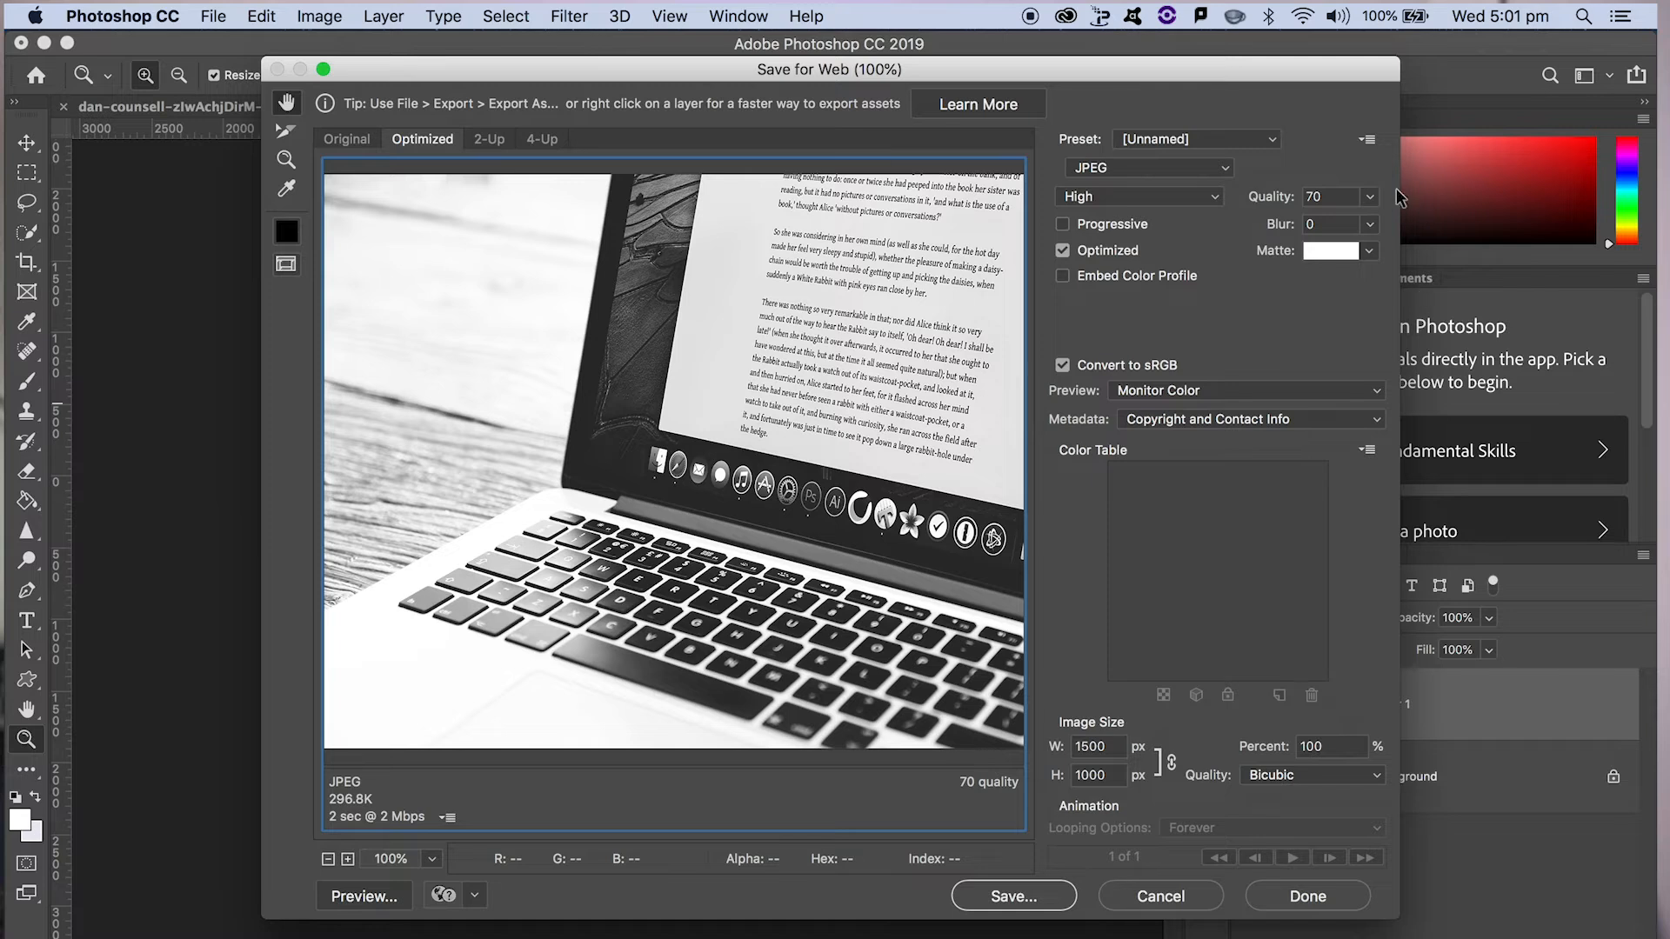
pyautogui.click(1370, 197)
pyautogui.moveTo(1334, 225); pyautogui.dragTo(1346, 224)
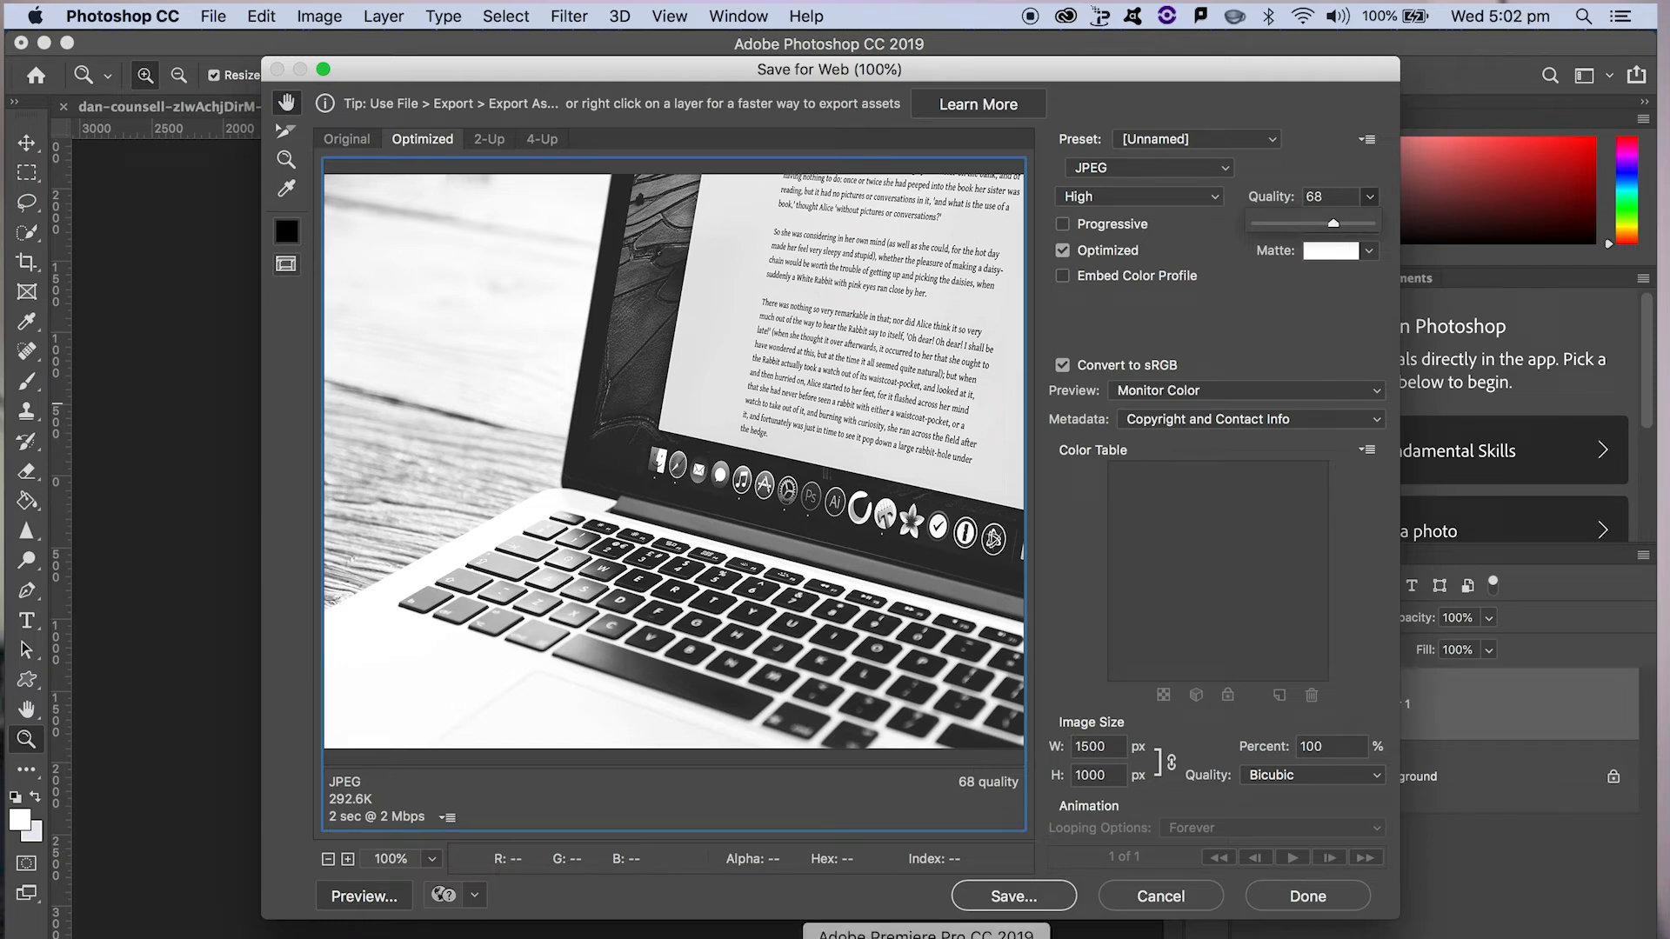
# Step: Save the optimized image to the Desktop under the file name blogger_1500.jpg
pyautogui.click(1011, 899)
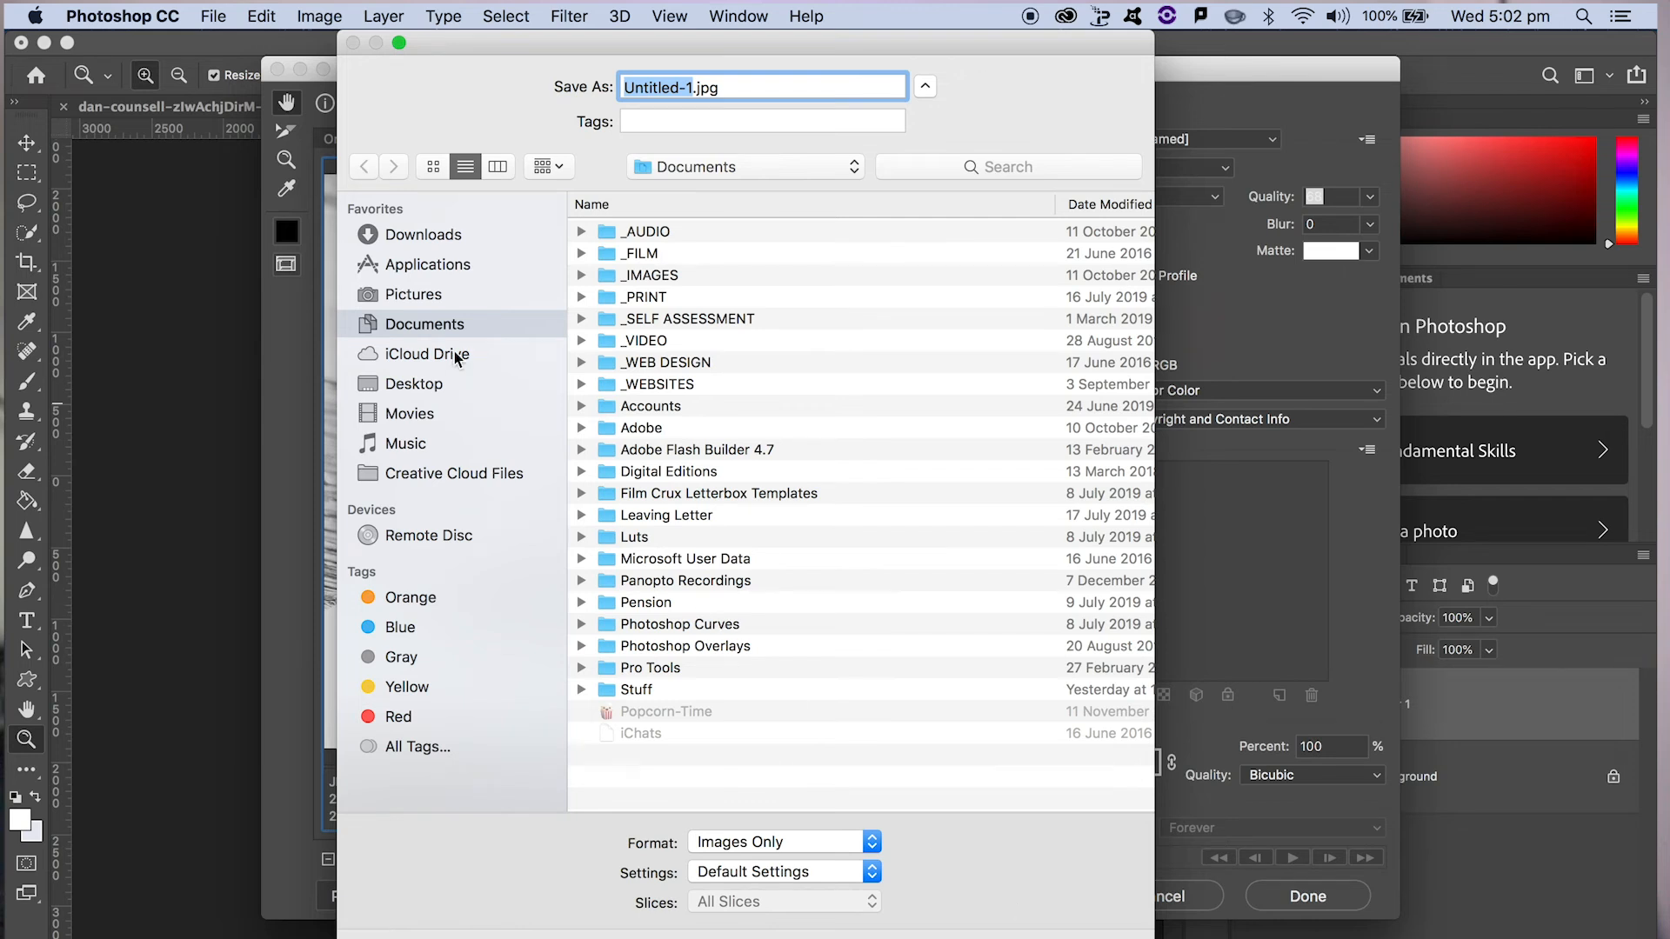
pyautogui.click(422, 387)
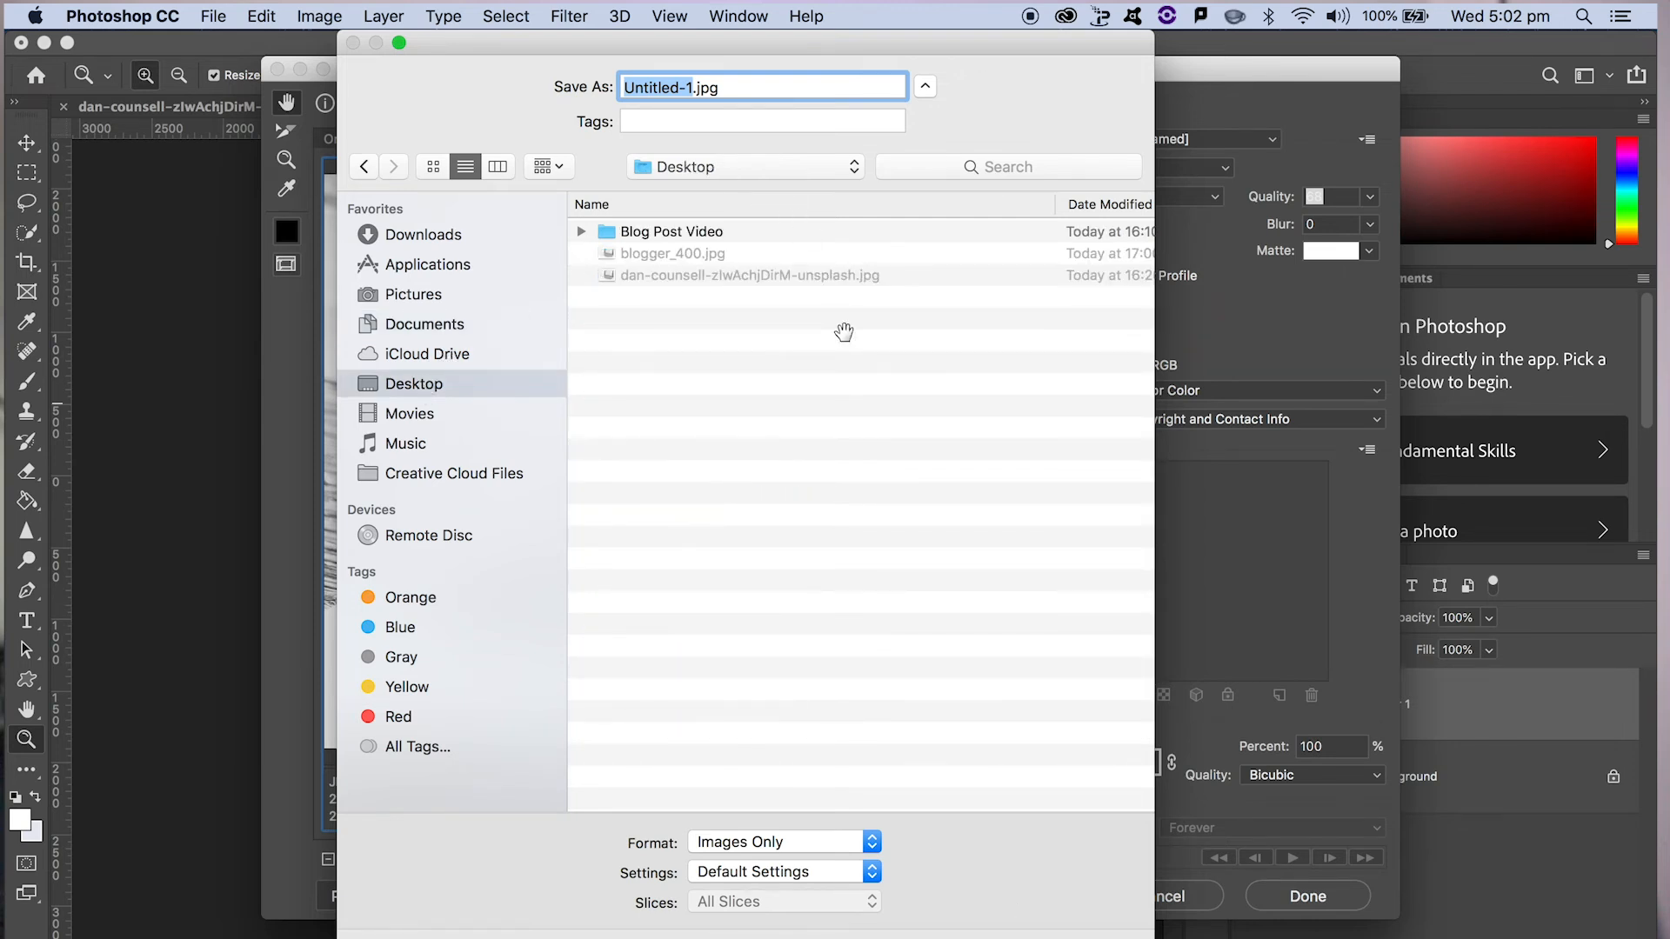
pyautogui.write('blogger_1500')
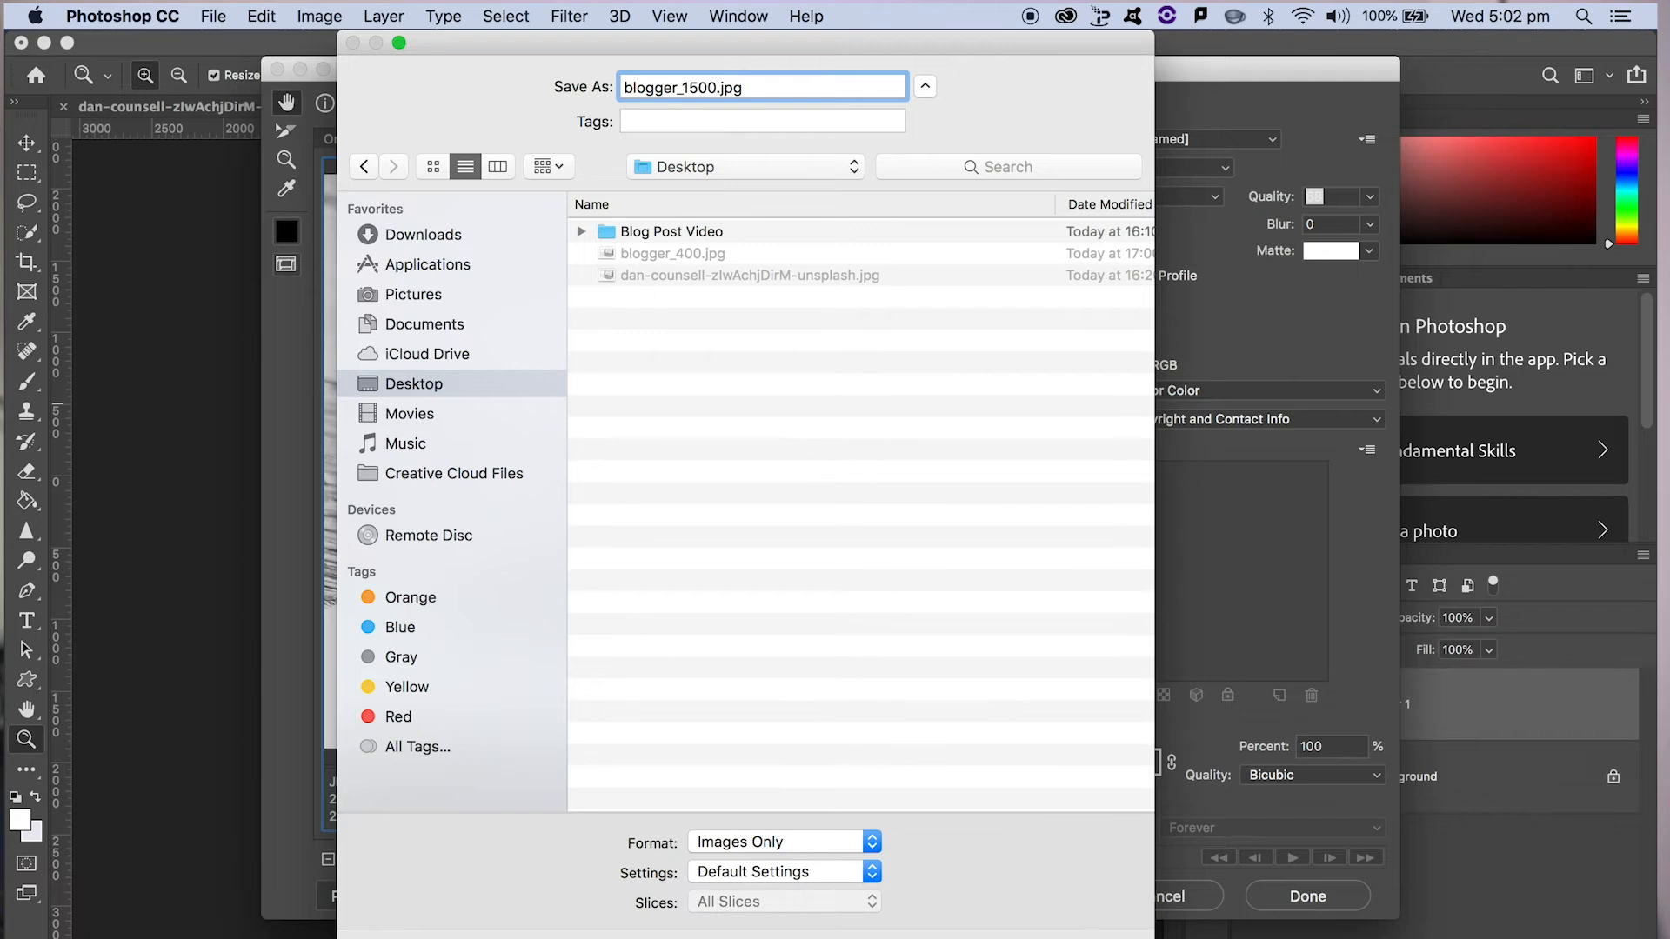
pyautogui.press('Return')
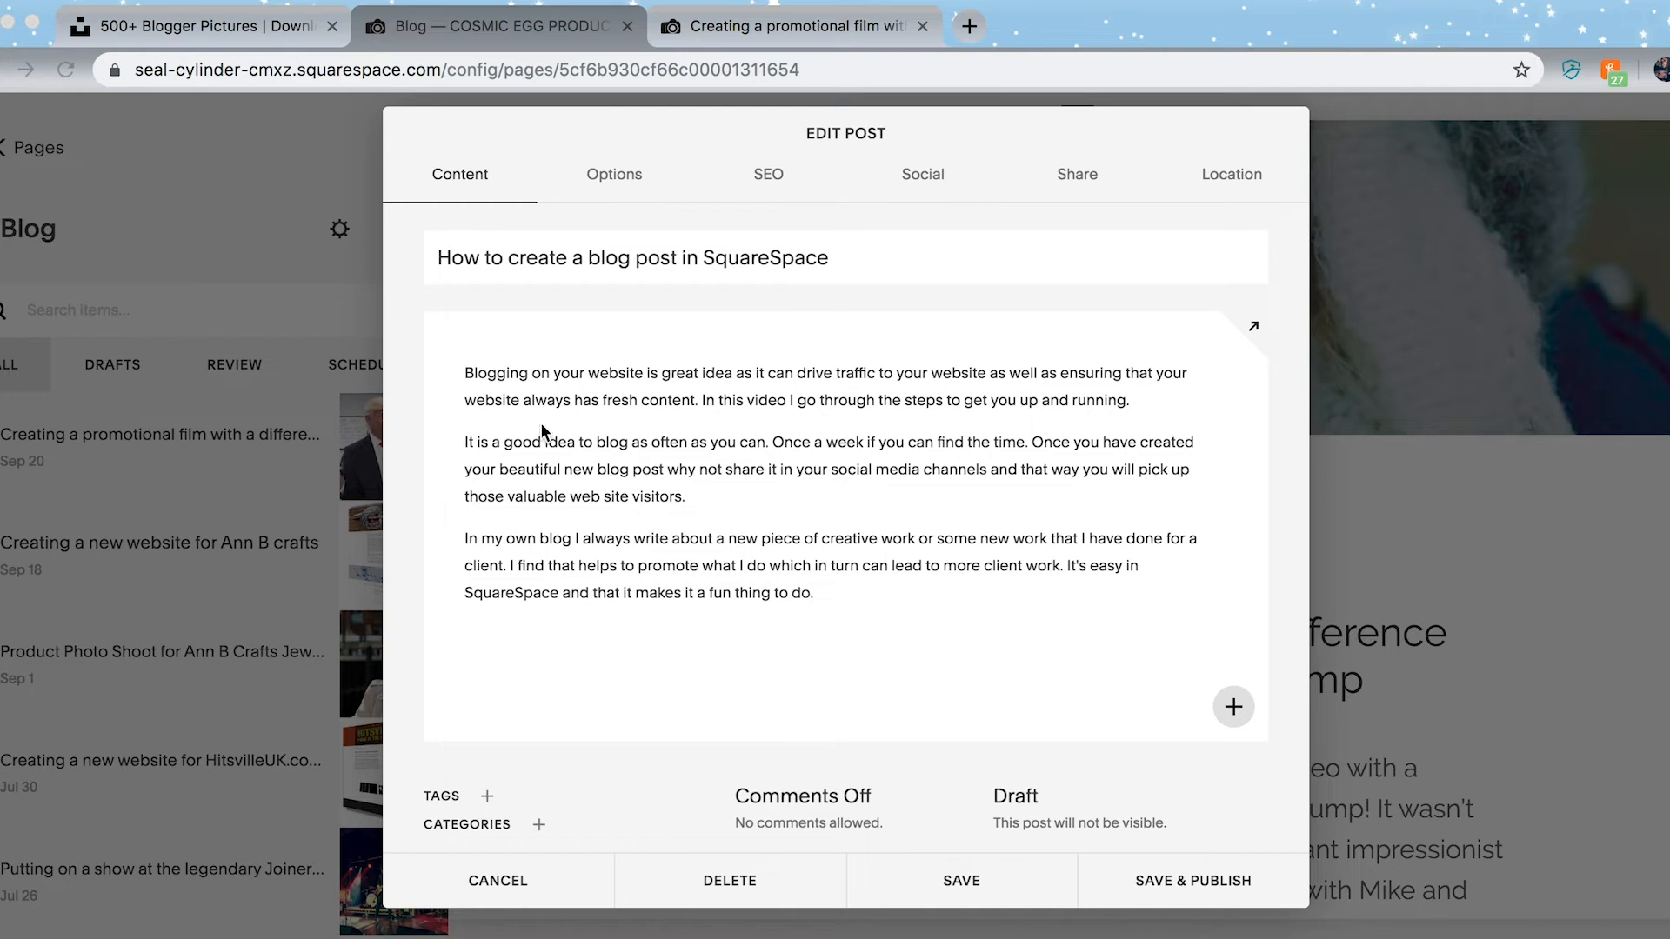
# Step: Switch to the Squarespace post editor and add an image block containing blogger_400.jpg from the Desktop to the post body
pyautogui.click(468, 376)
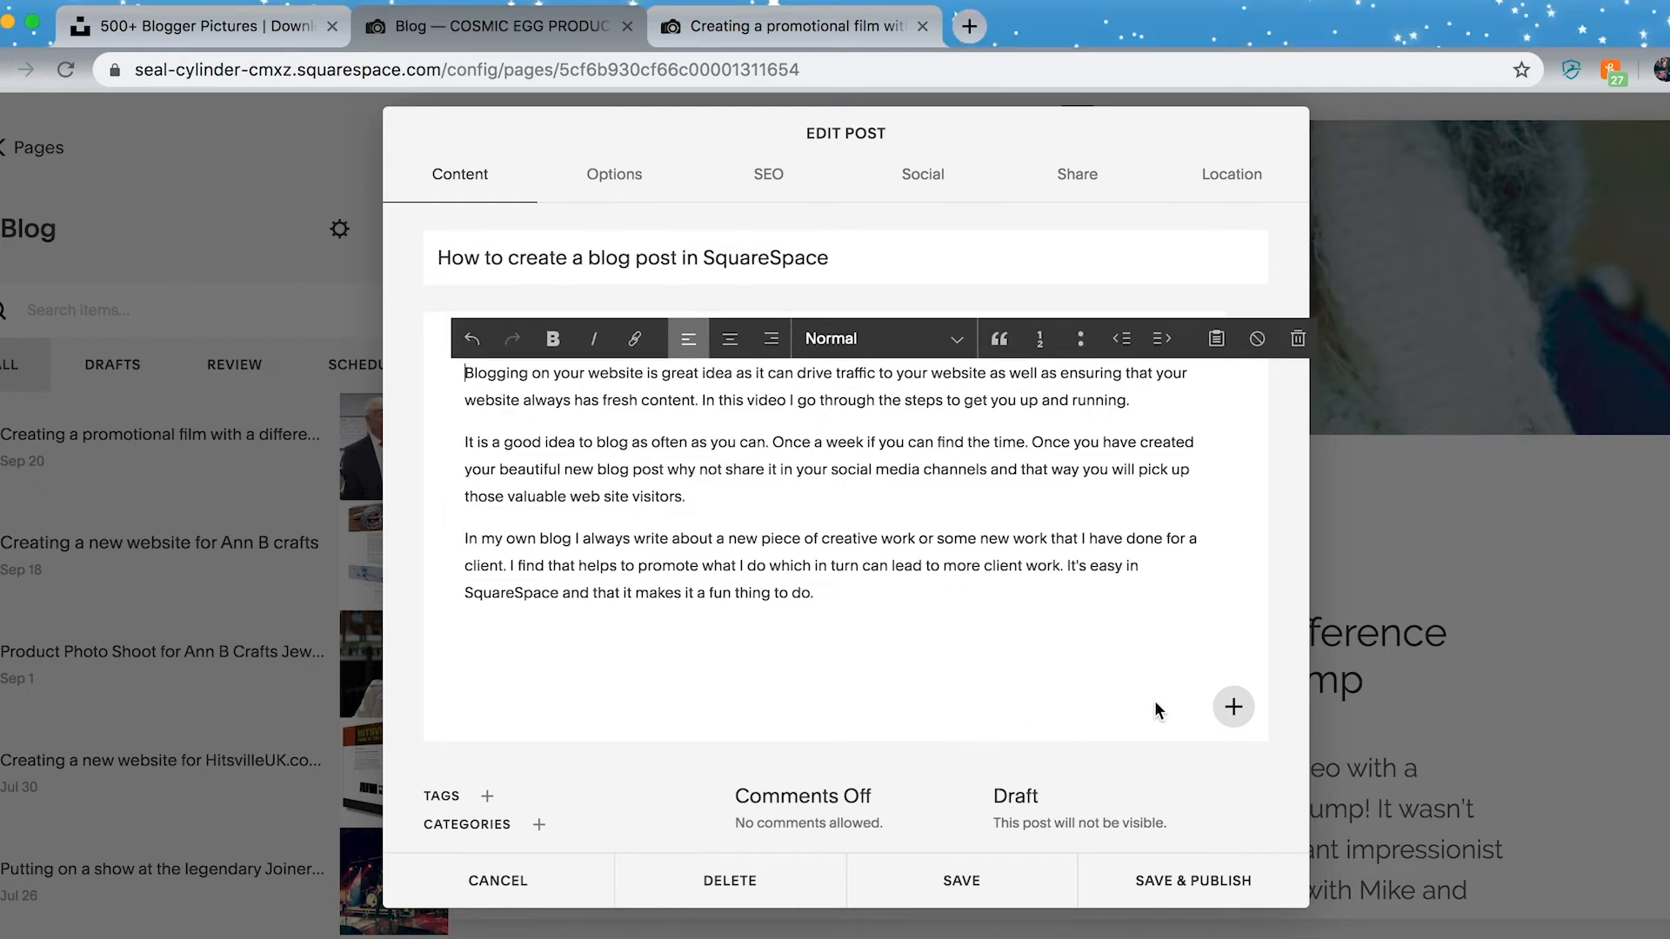
pyautogui.click(1235, 708)
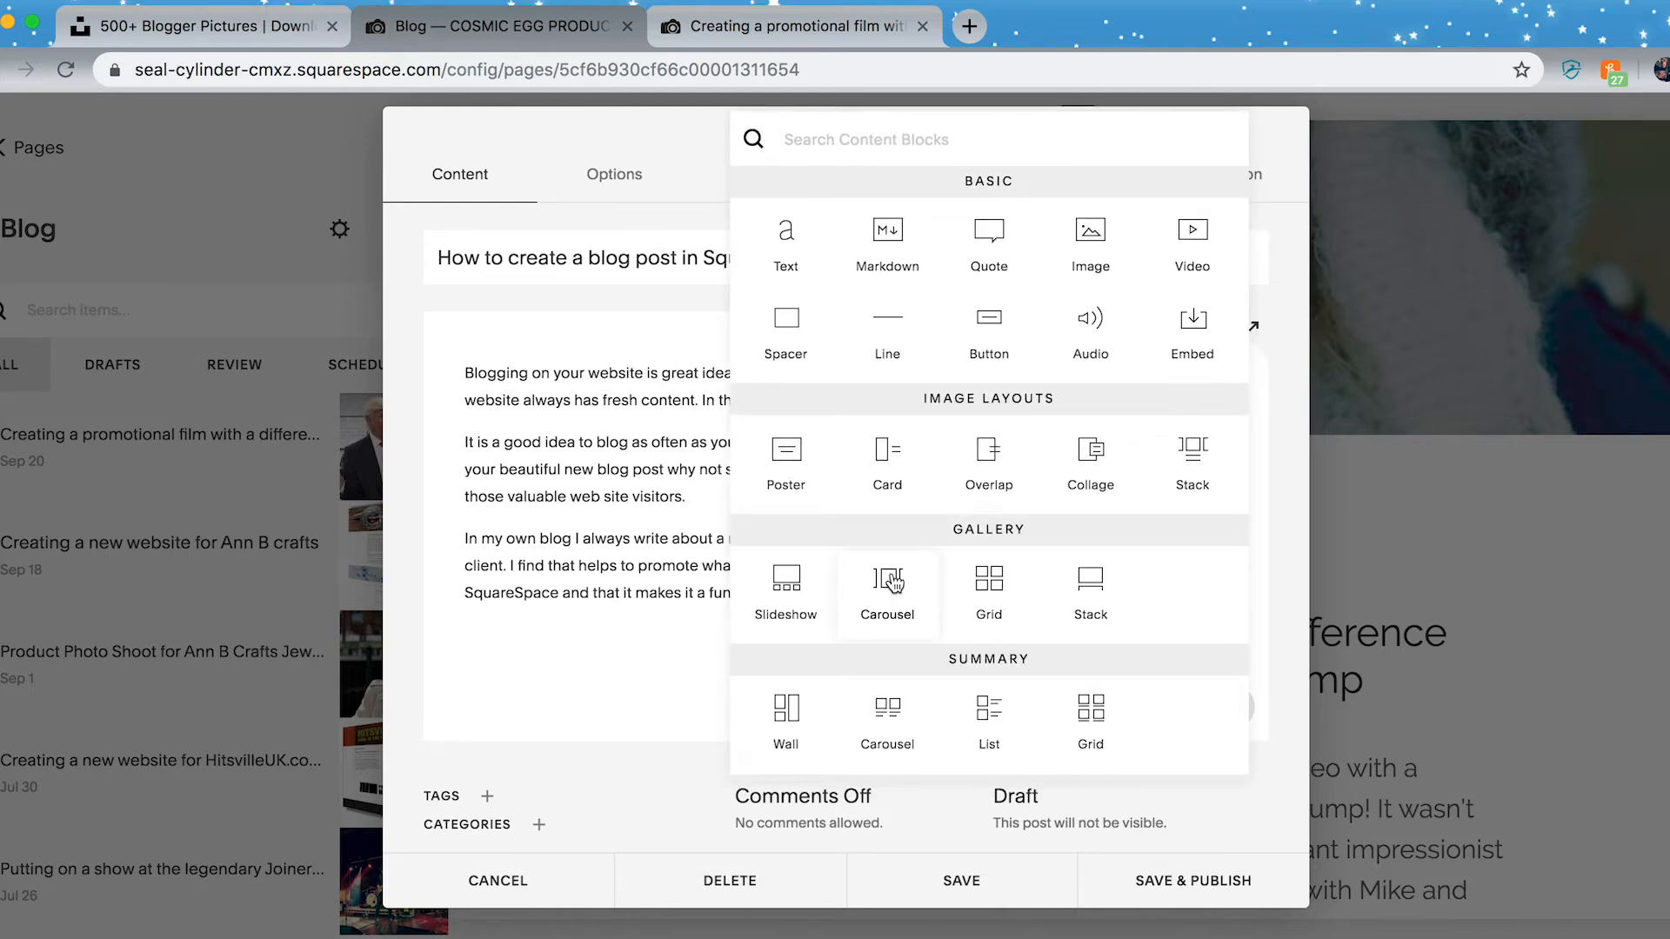
pyautogui.scroll(-3, 893, 583)
pyautogui.scroll(3, 1000, 435)
pyautogui.click(1090, 237)
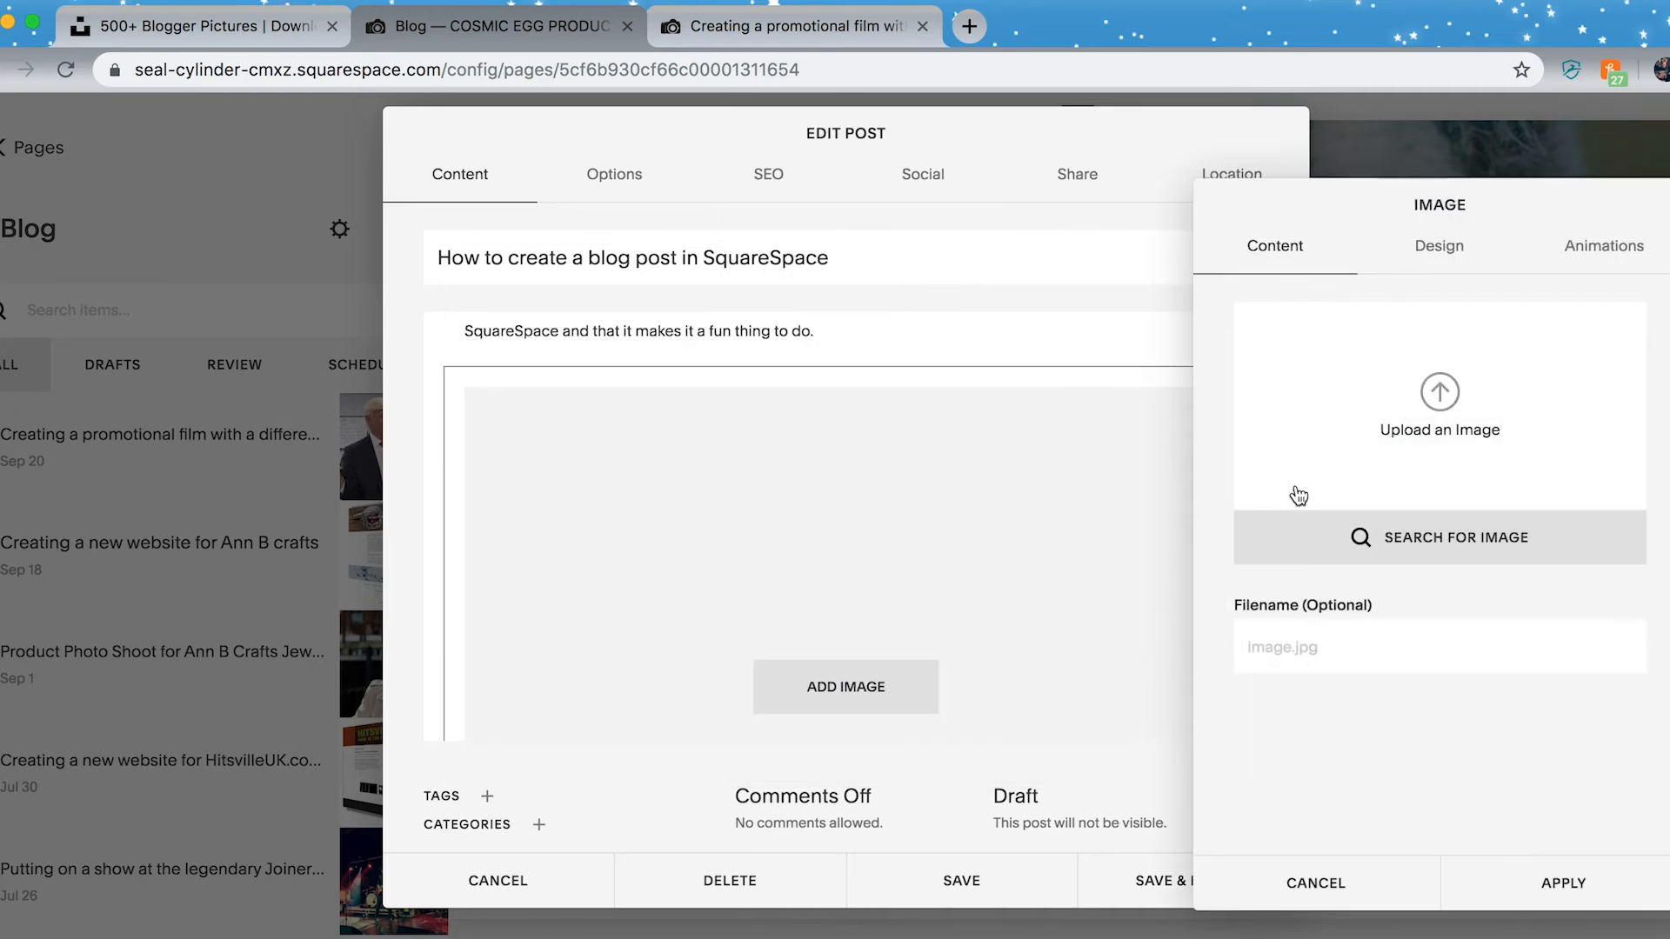
pyautogui.click(1441, 393)
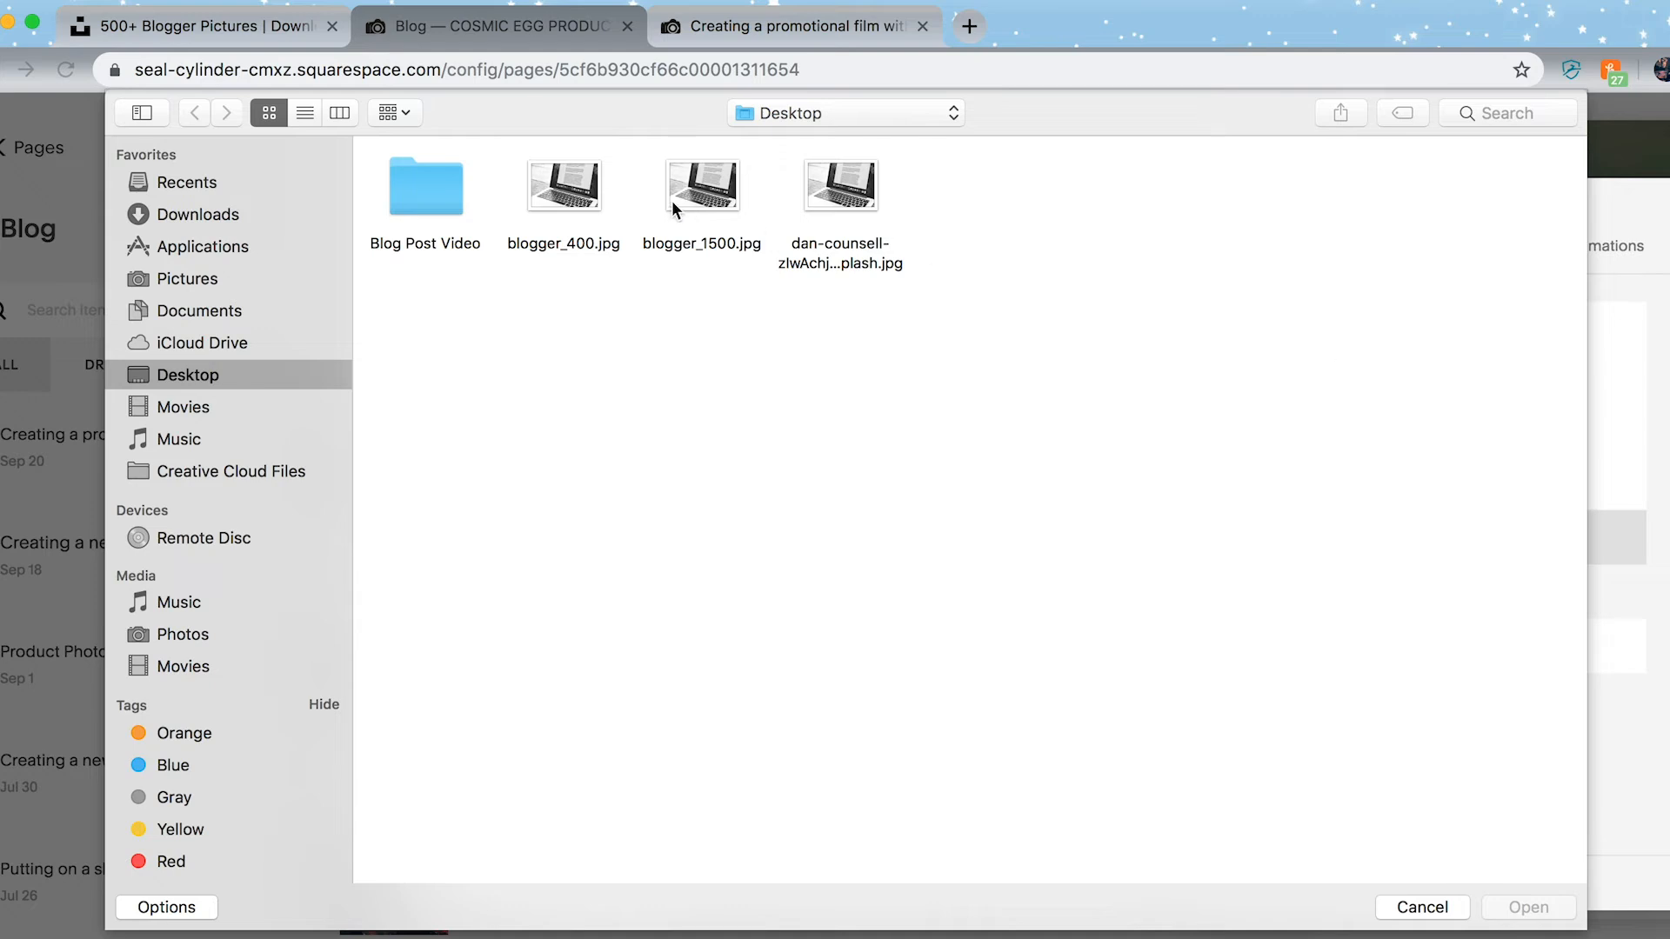
pyautogui.click(575, 187)
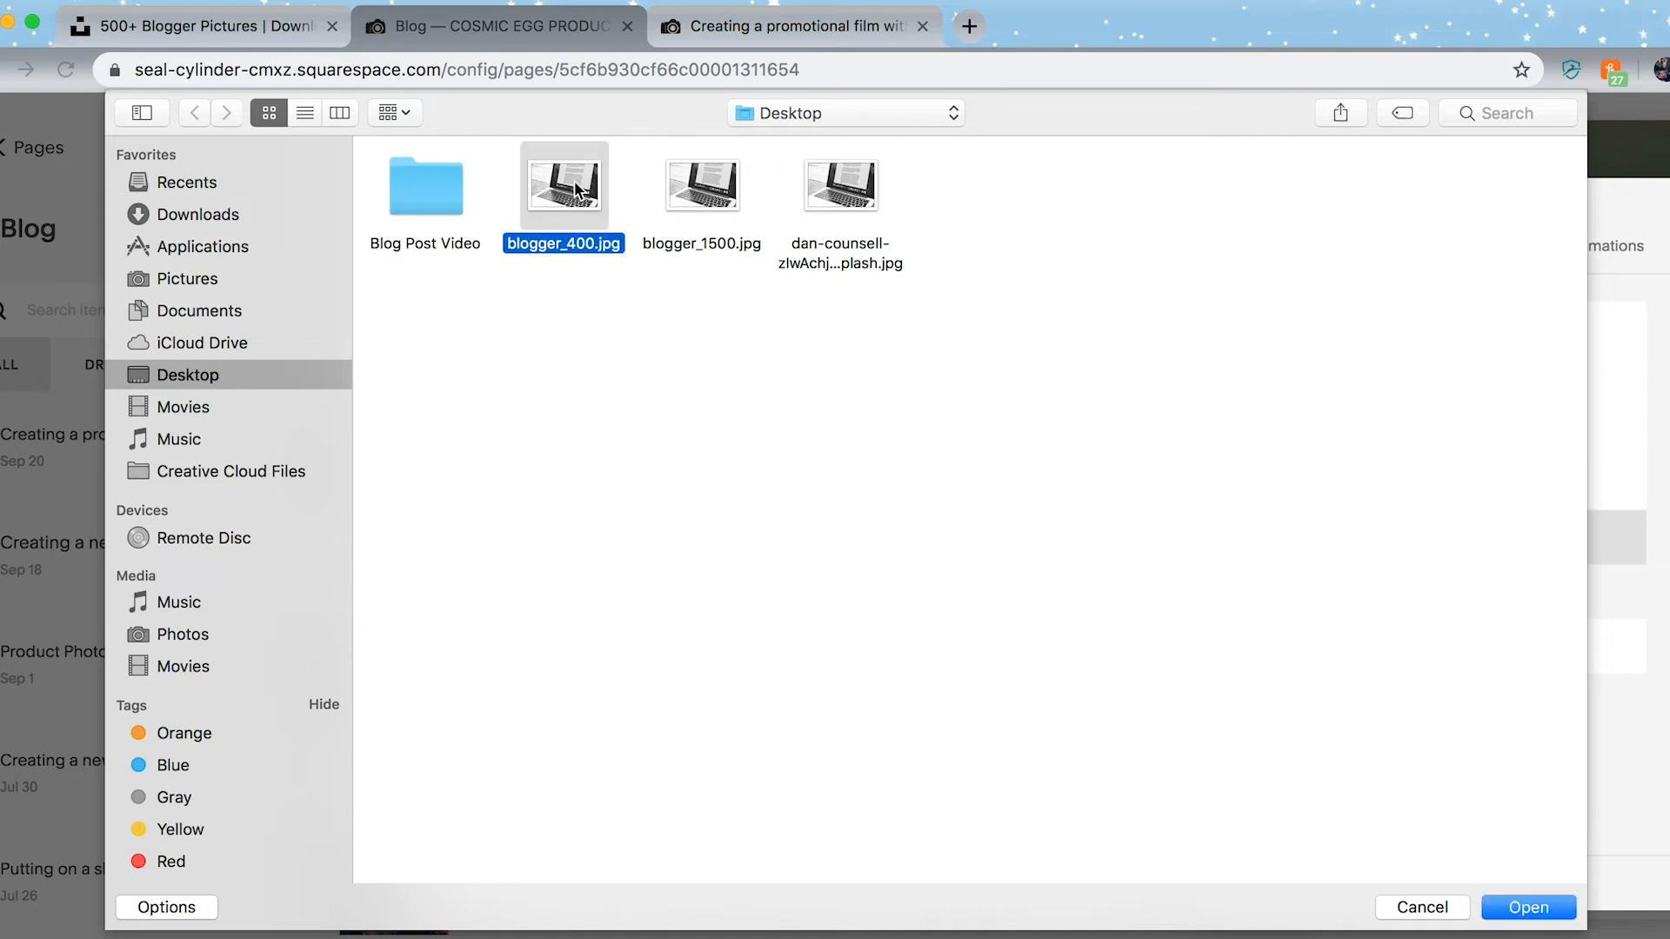
pyautogui.click(1514, 910)
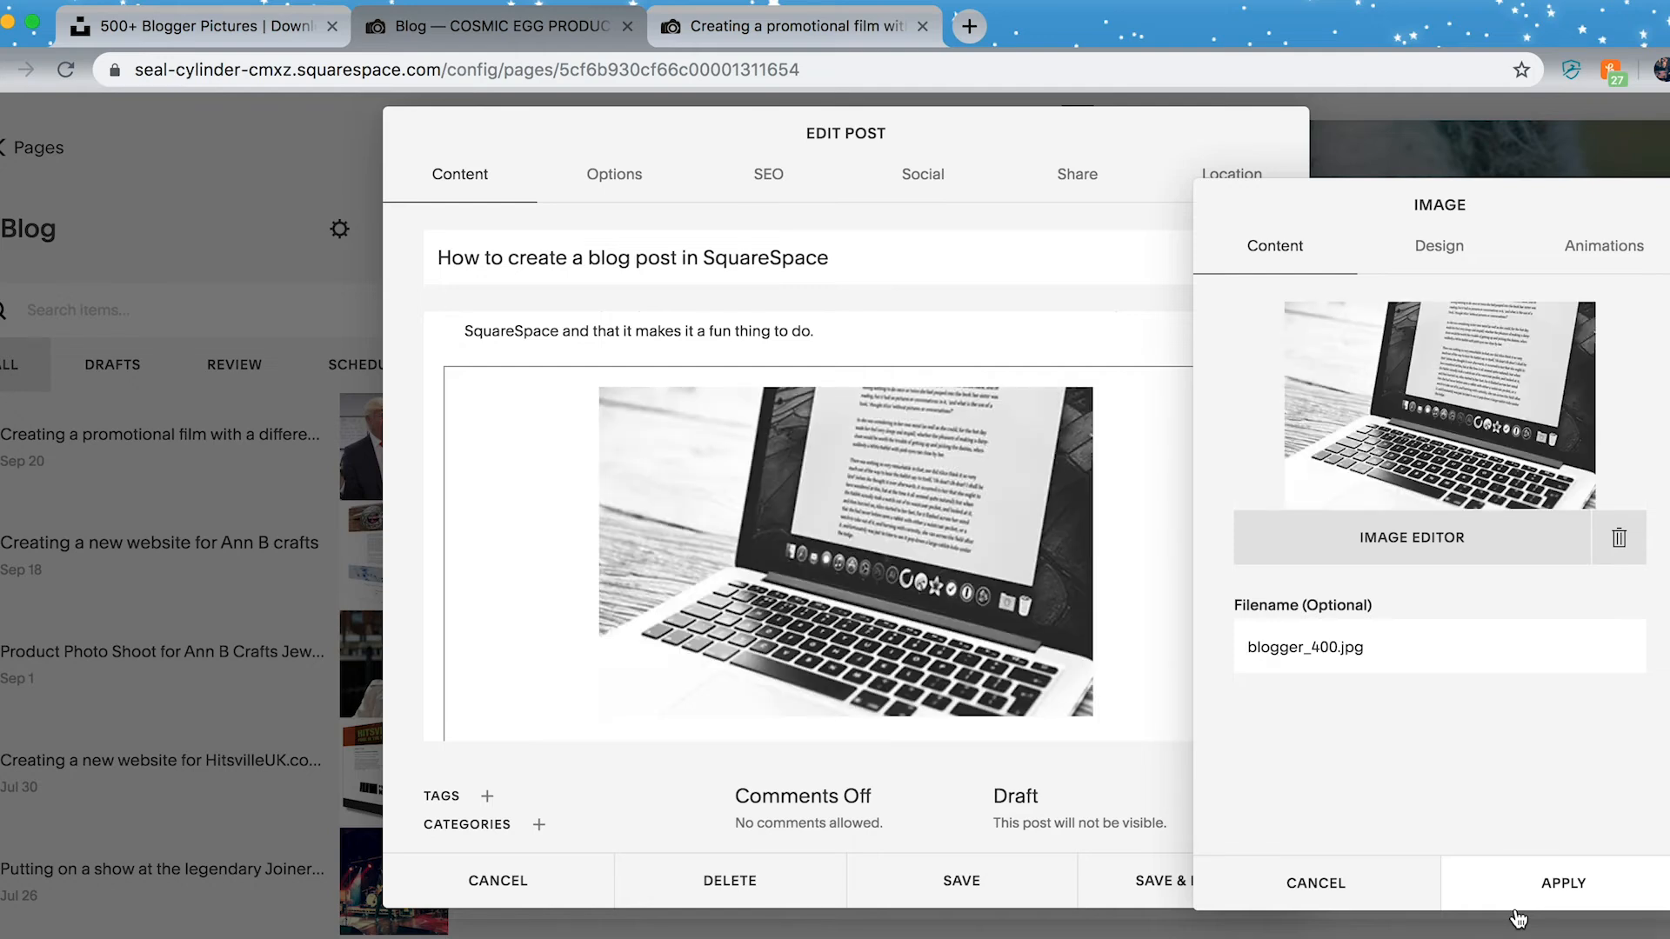
pyautogui.click(1566, 885)
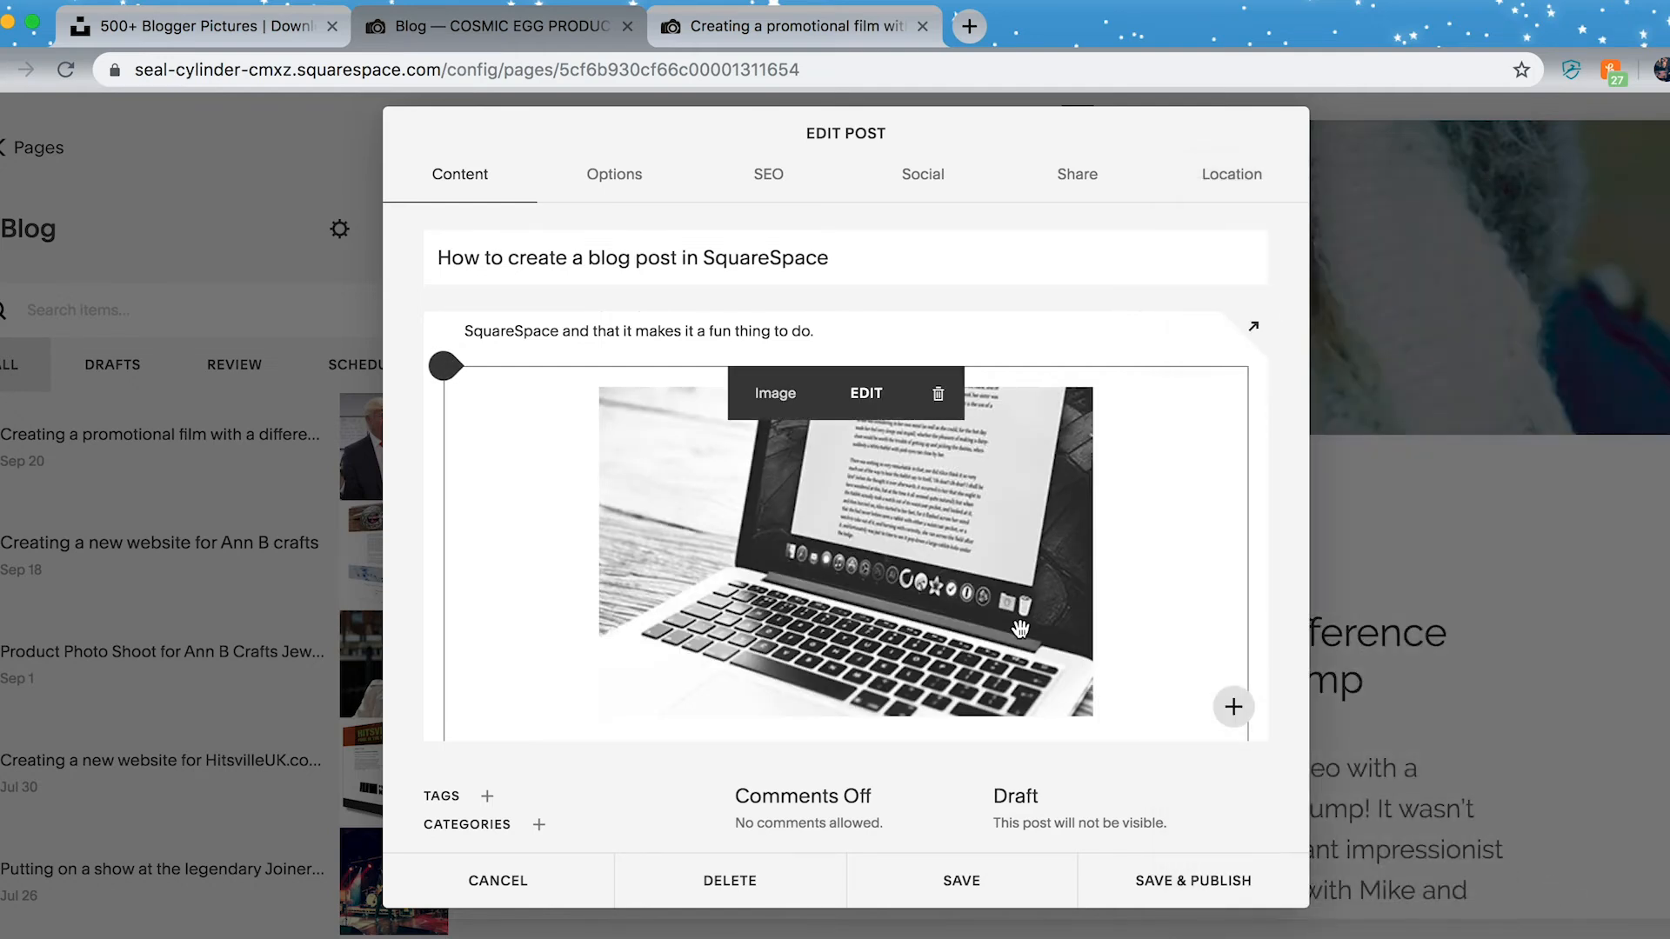
# Step: Move the laptop image block up so it sits to the right of the second and third paragraphs
pyautogui.scroll(3, 1021, 629)
pyautogui.scroll(-5, 1020, 629)
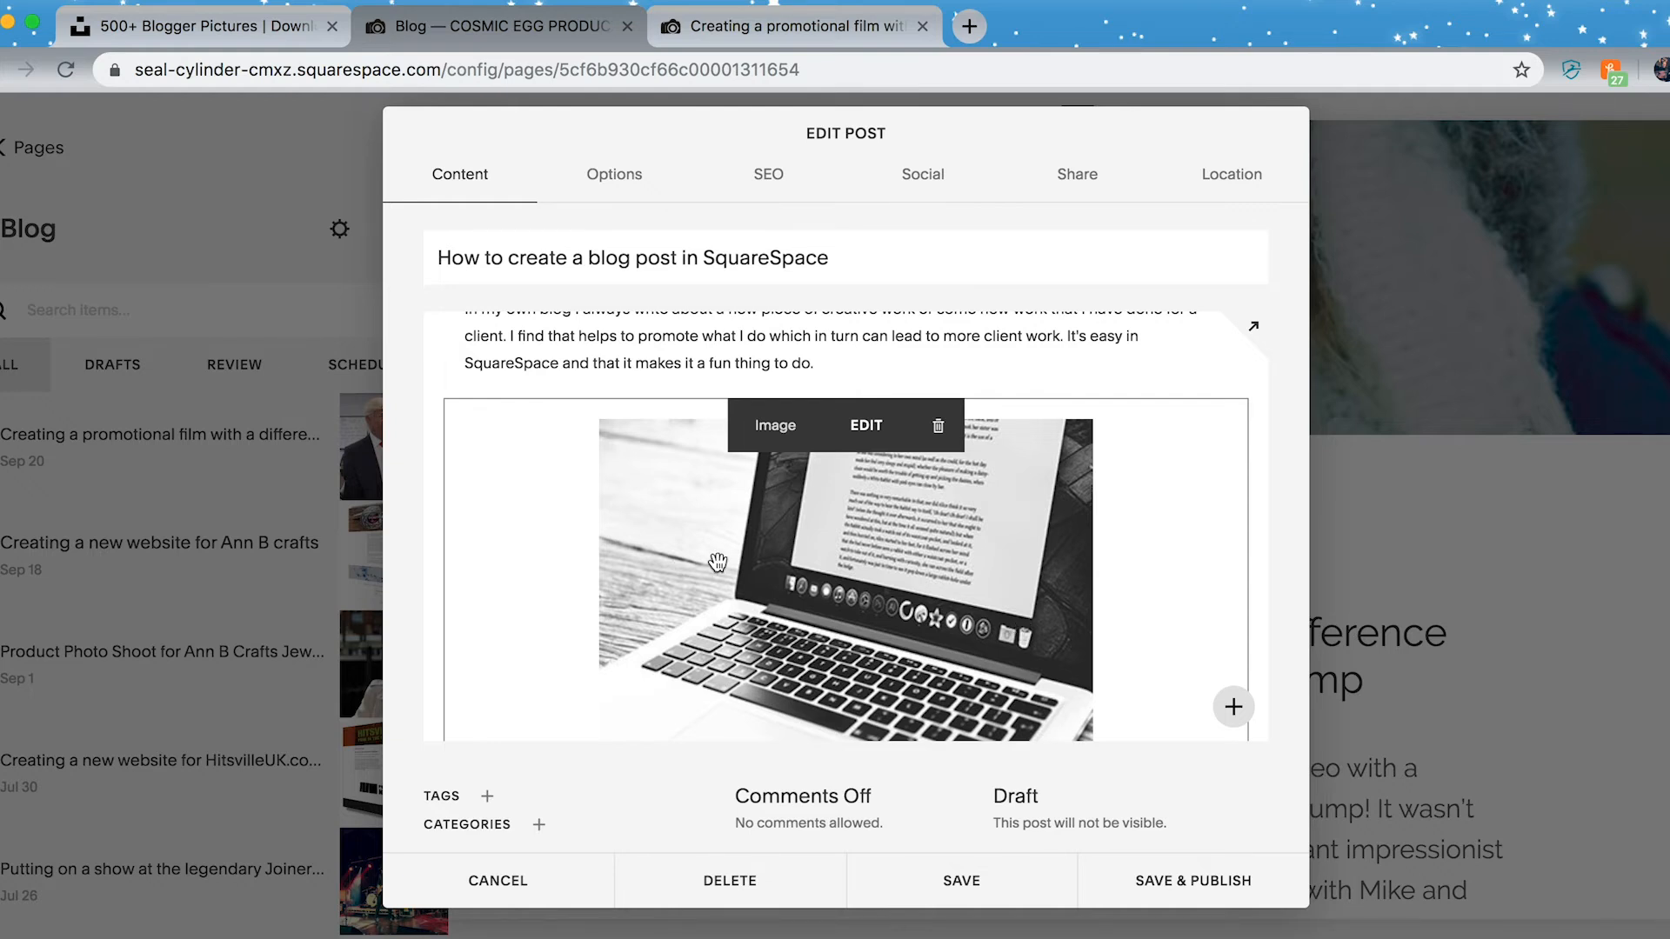
pyautogui.scroll(4, 722, 566)
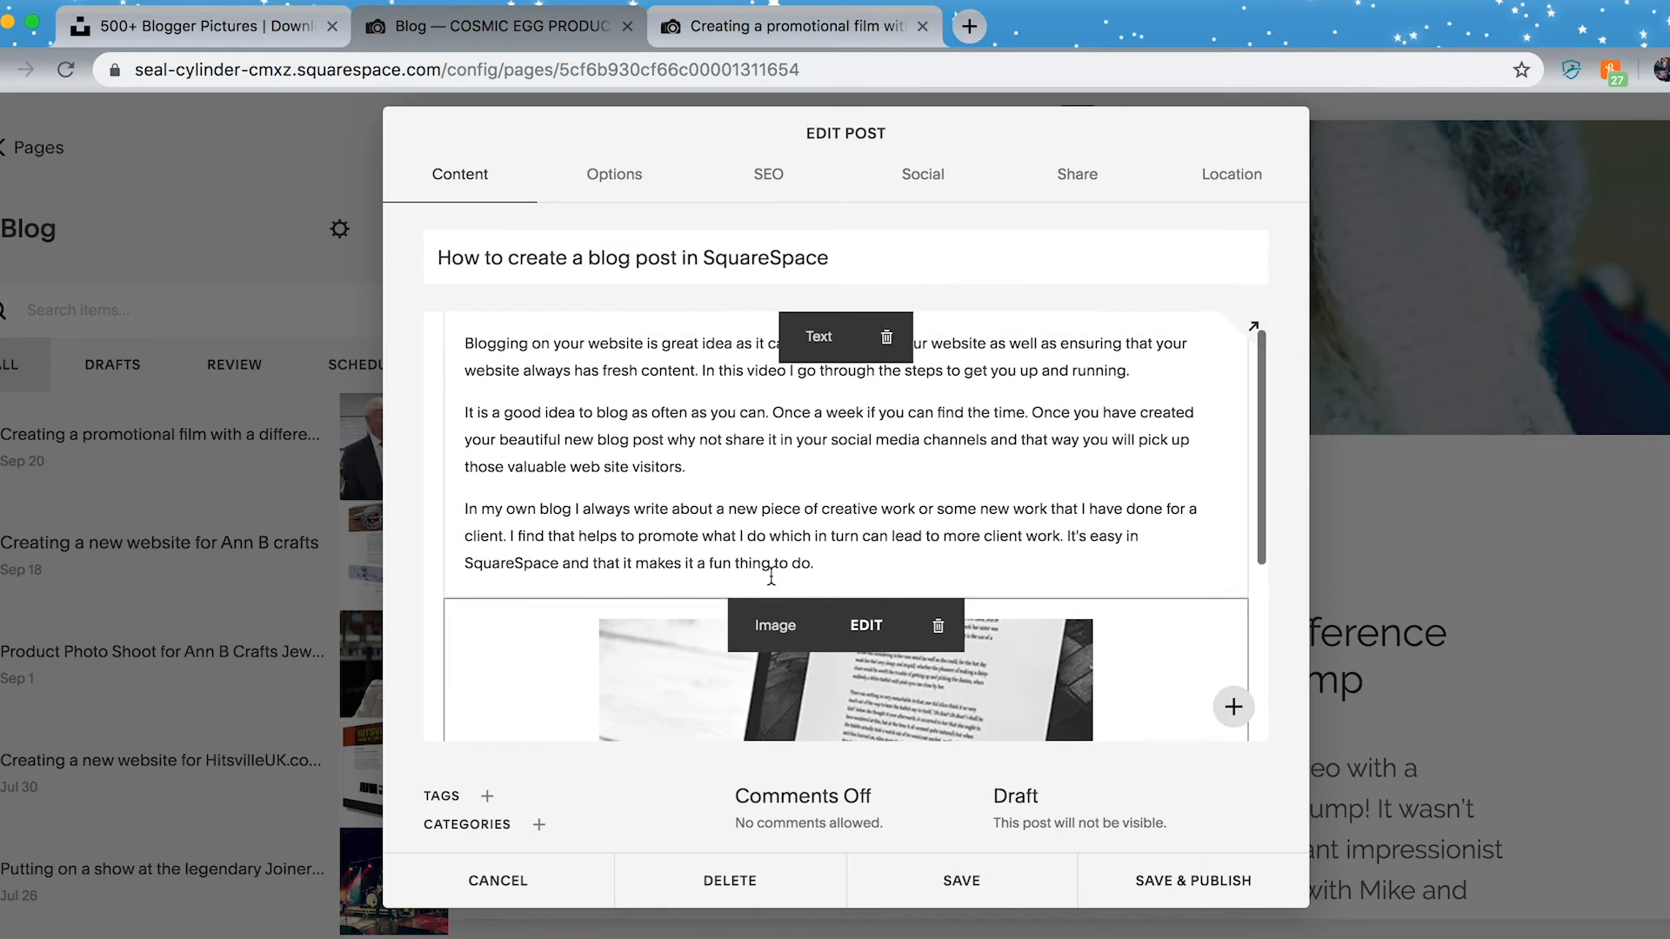
pyautogui.moveTo(776, 623); pyautogui.dragTo(1048, 453)
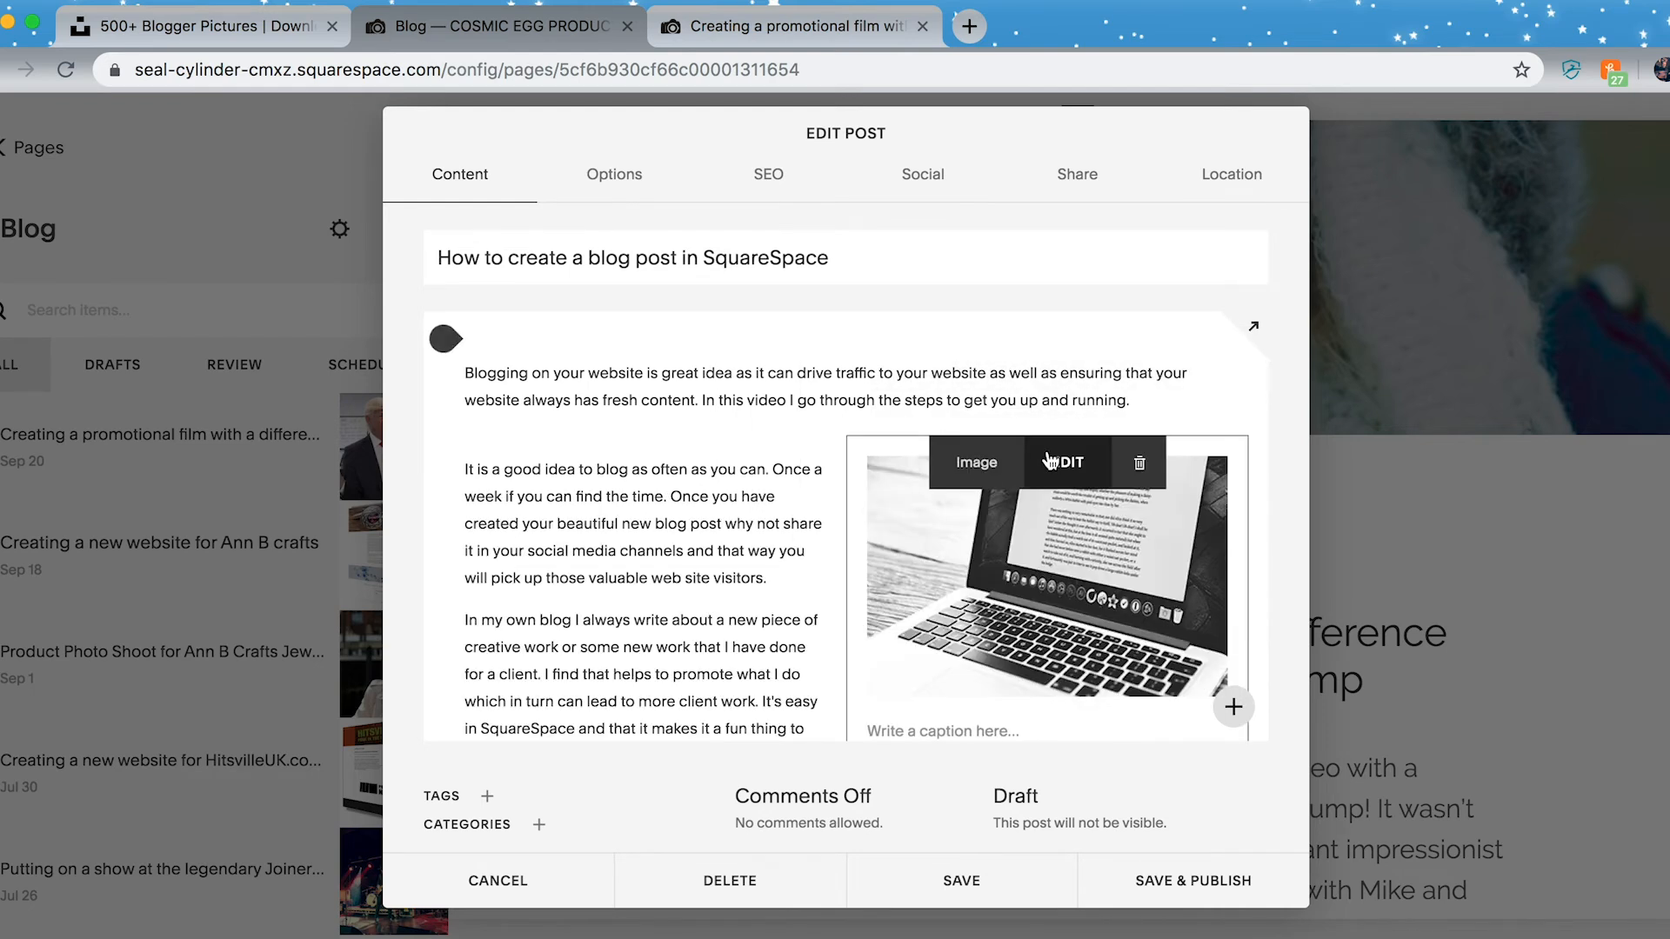
pyautogui.scroll(-1, 631, 554)
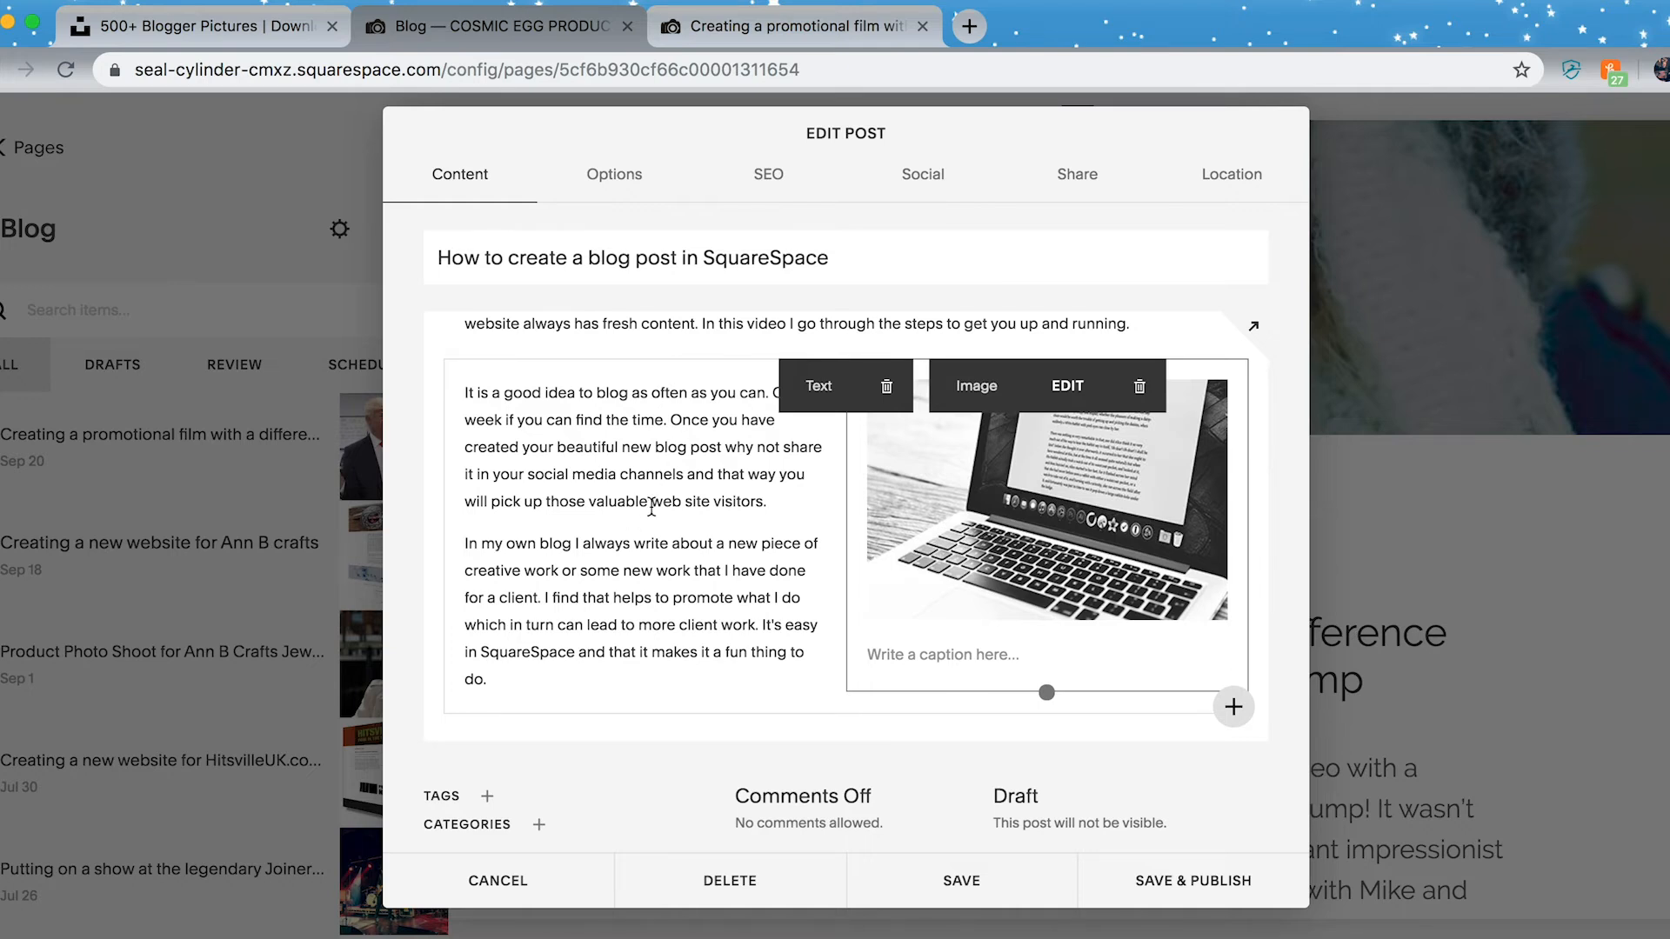
pyautogui.scroll(1, 651, 508)
pyautogui.scroll(-1, 687, 557)
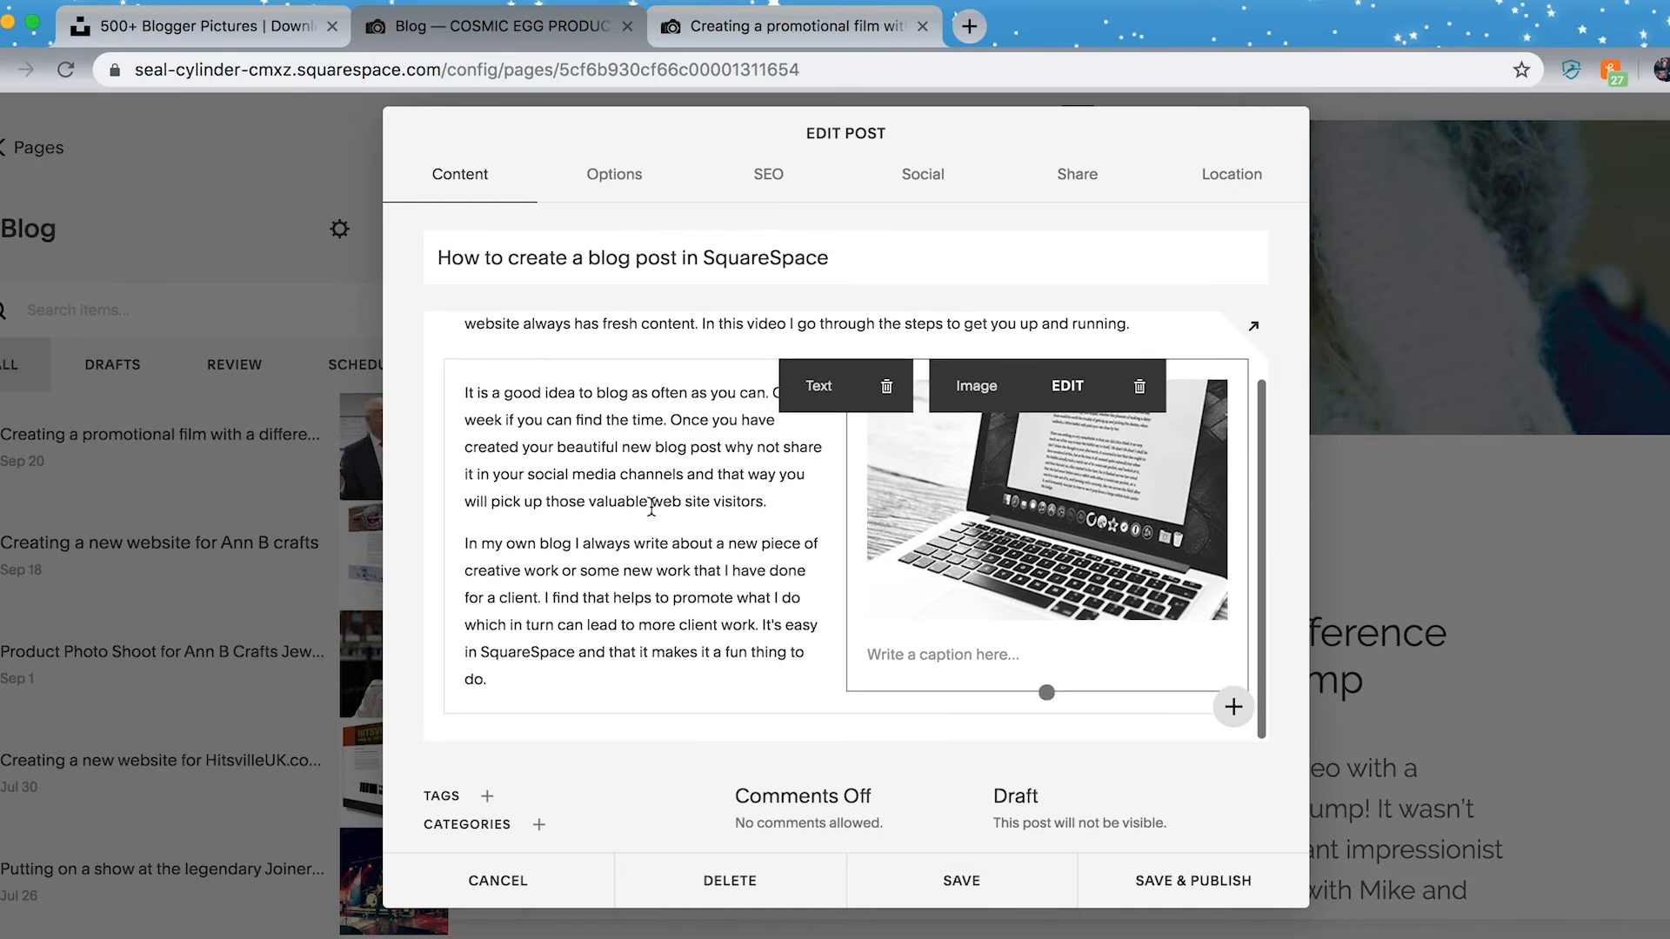
# Step: Check the post's text and image layout in the expanded editor, and return to the normal editing size
pyautogui.click(1254, 328)
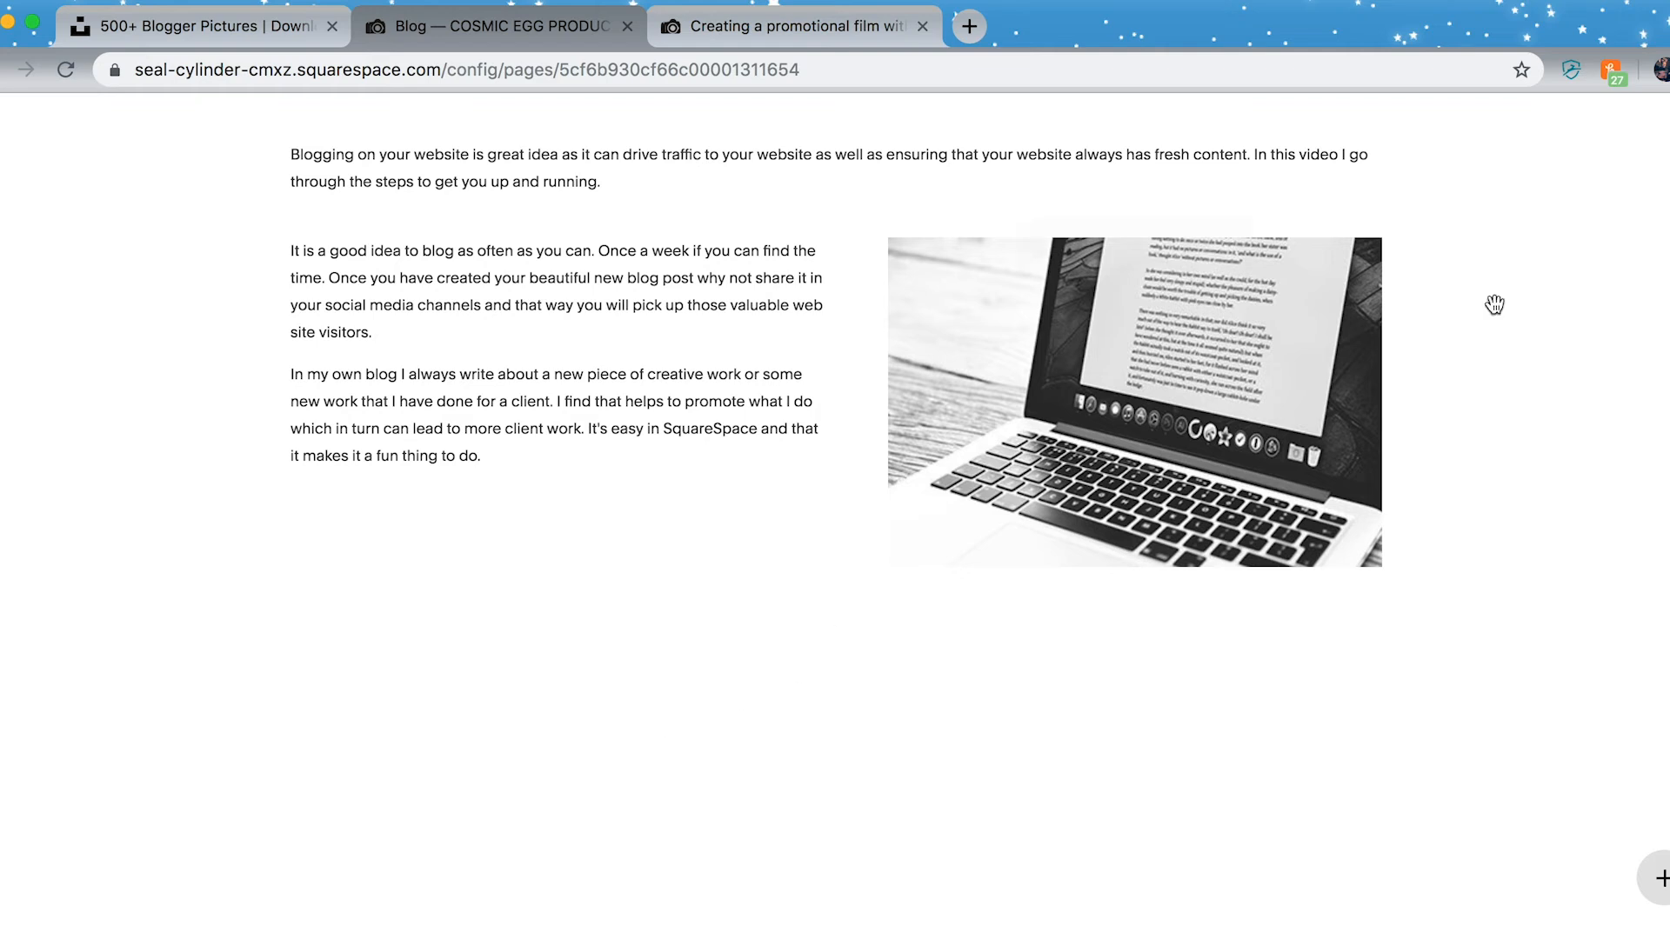
pyautogui.click(1667, 108)
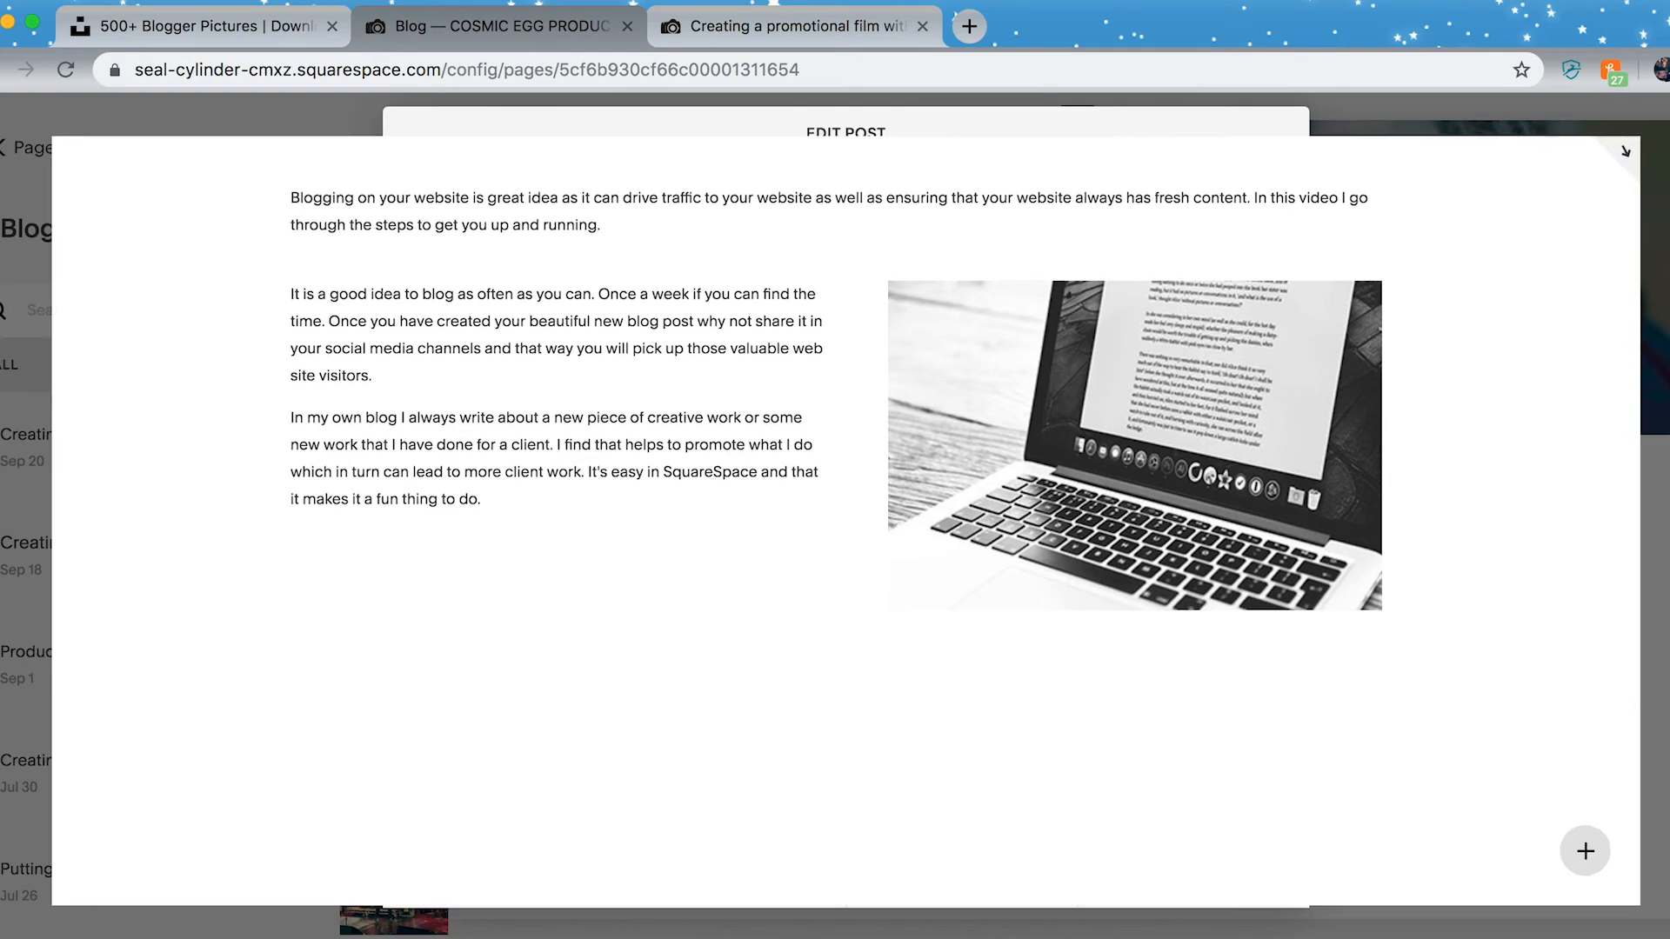
pyautogui.moveTo(1089, 489)
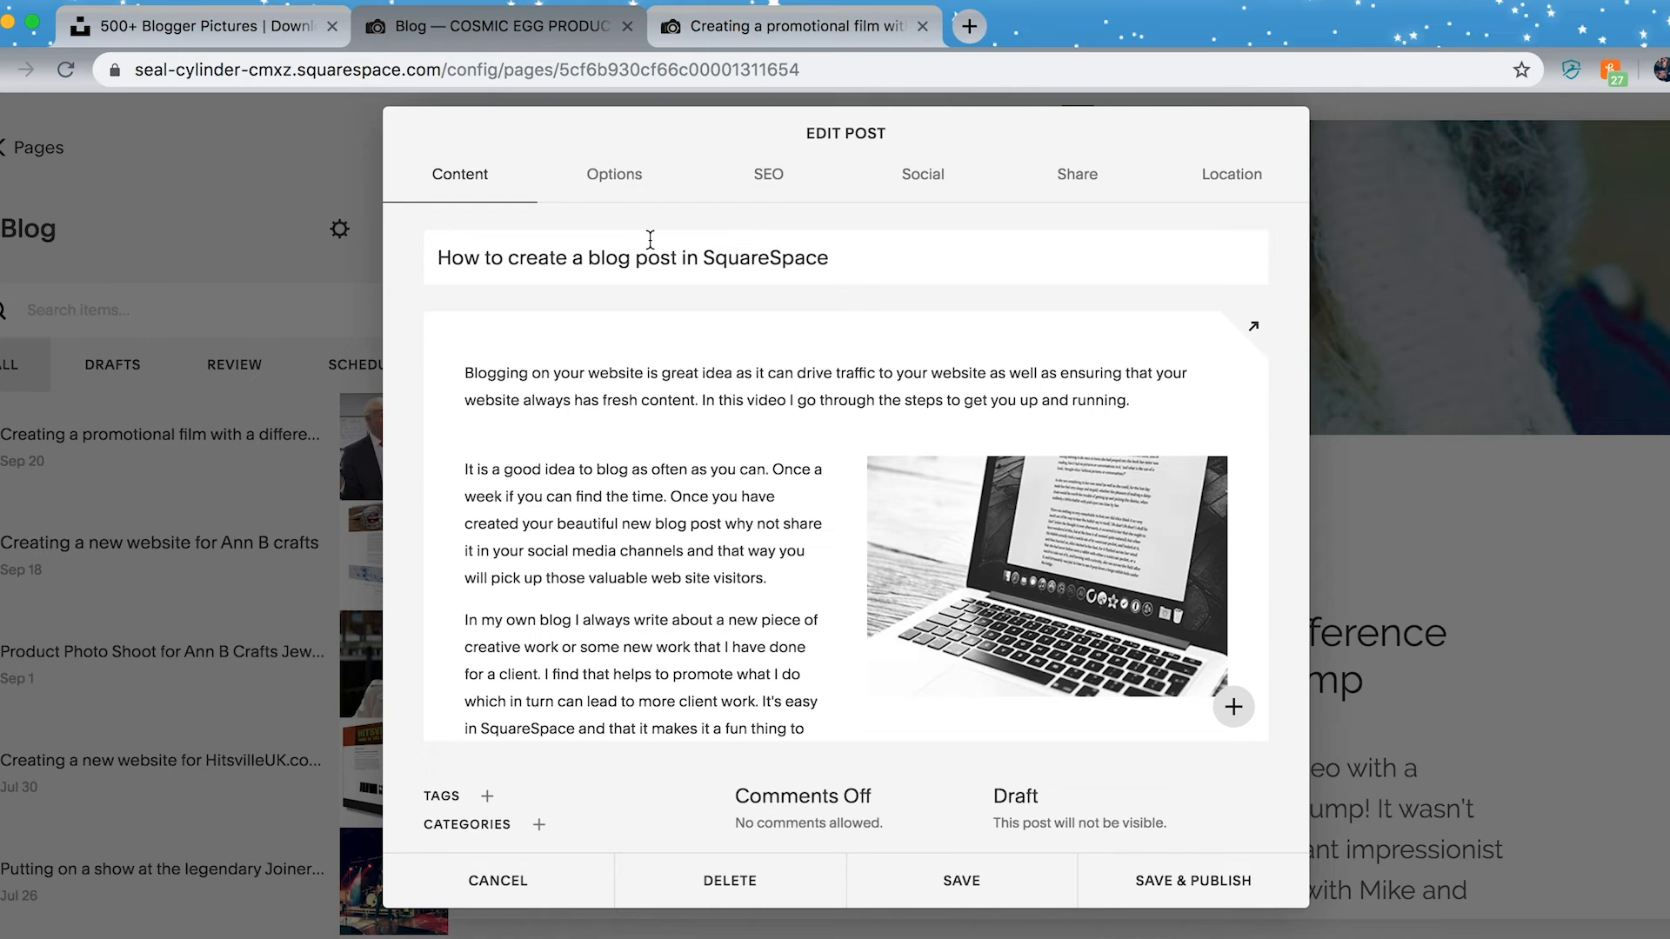
# Step: Set blogger_1500.jpg as the post's thumbnail image and shift its focal point slightly down and left, onto the laptop's hinge
pyautogui.click(613, 178)
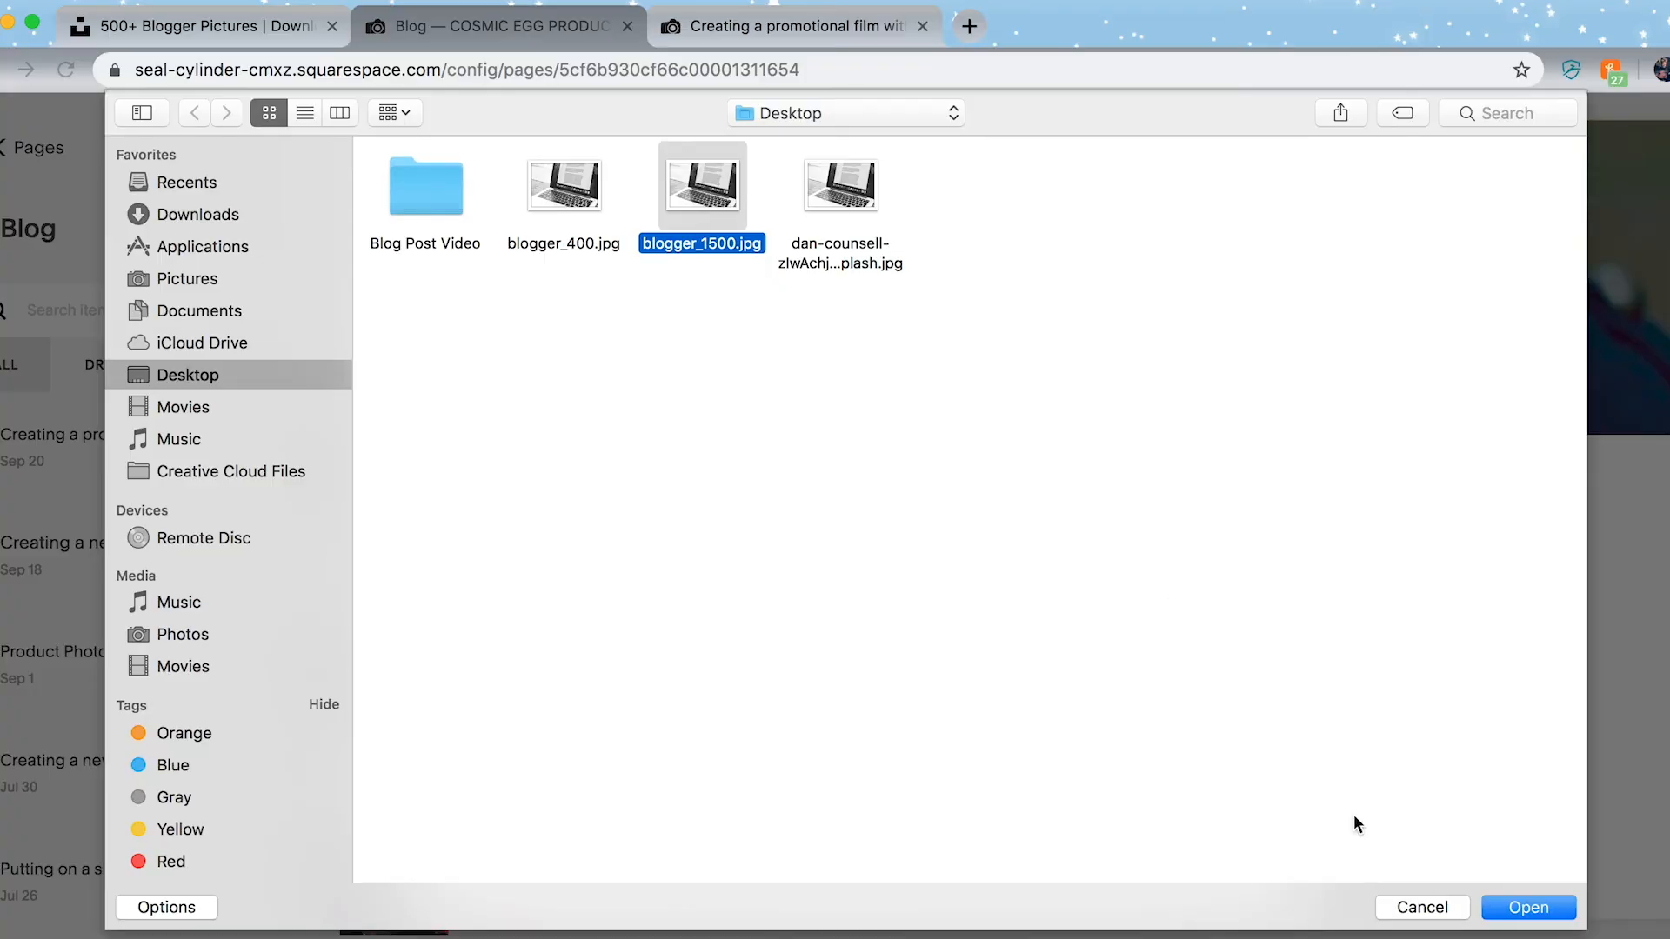
pyautogui.click(1522, 909)
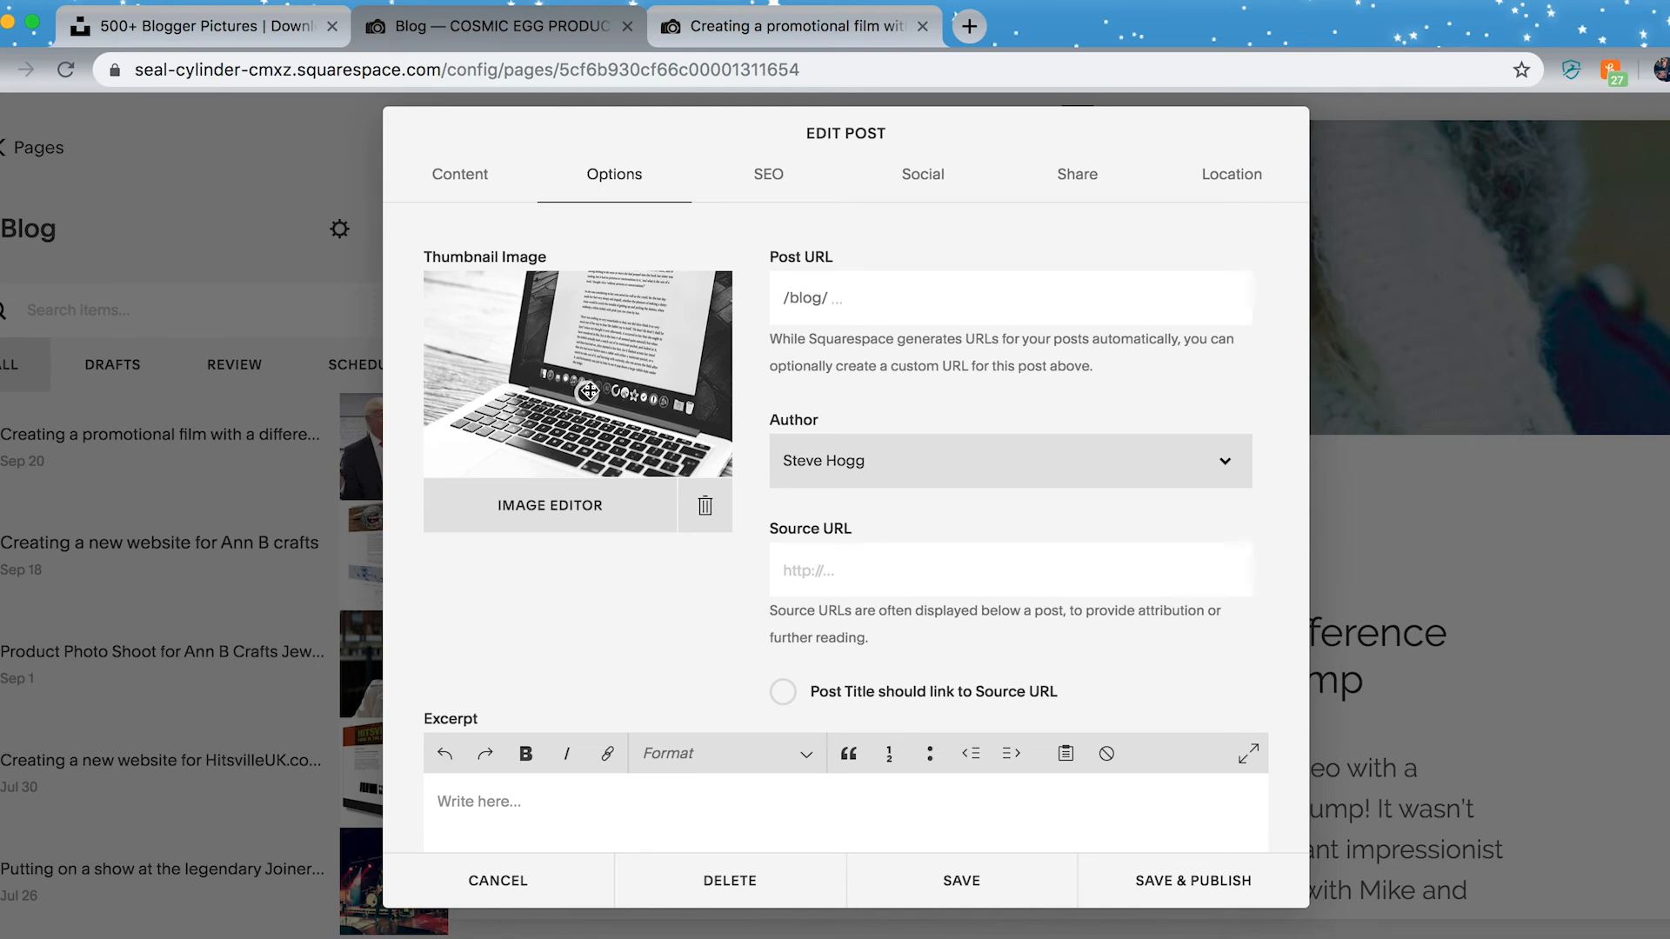
pyautogui.moveTo(589, 392)
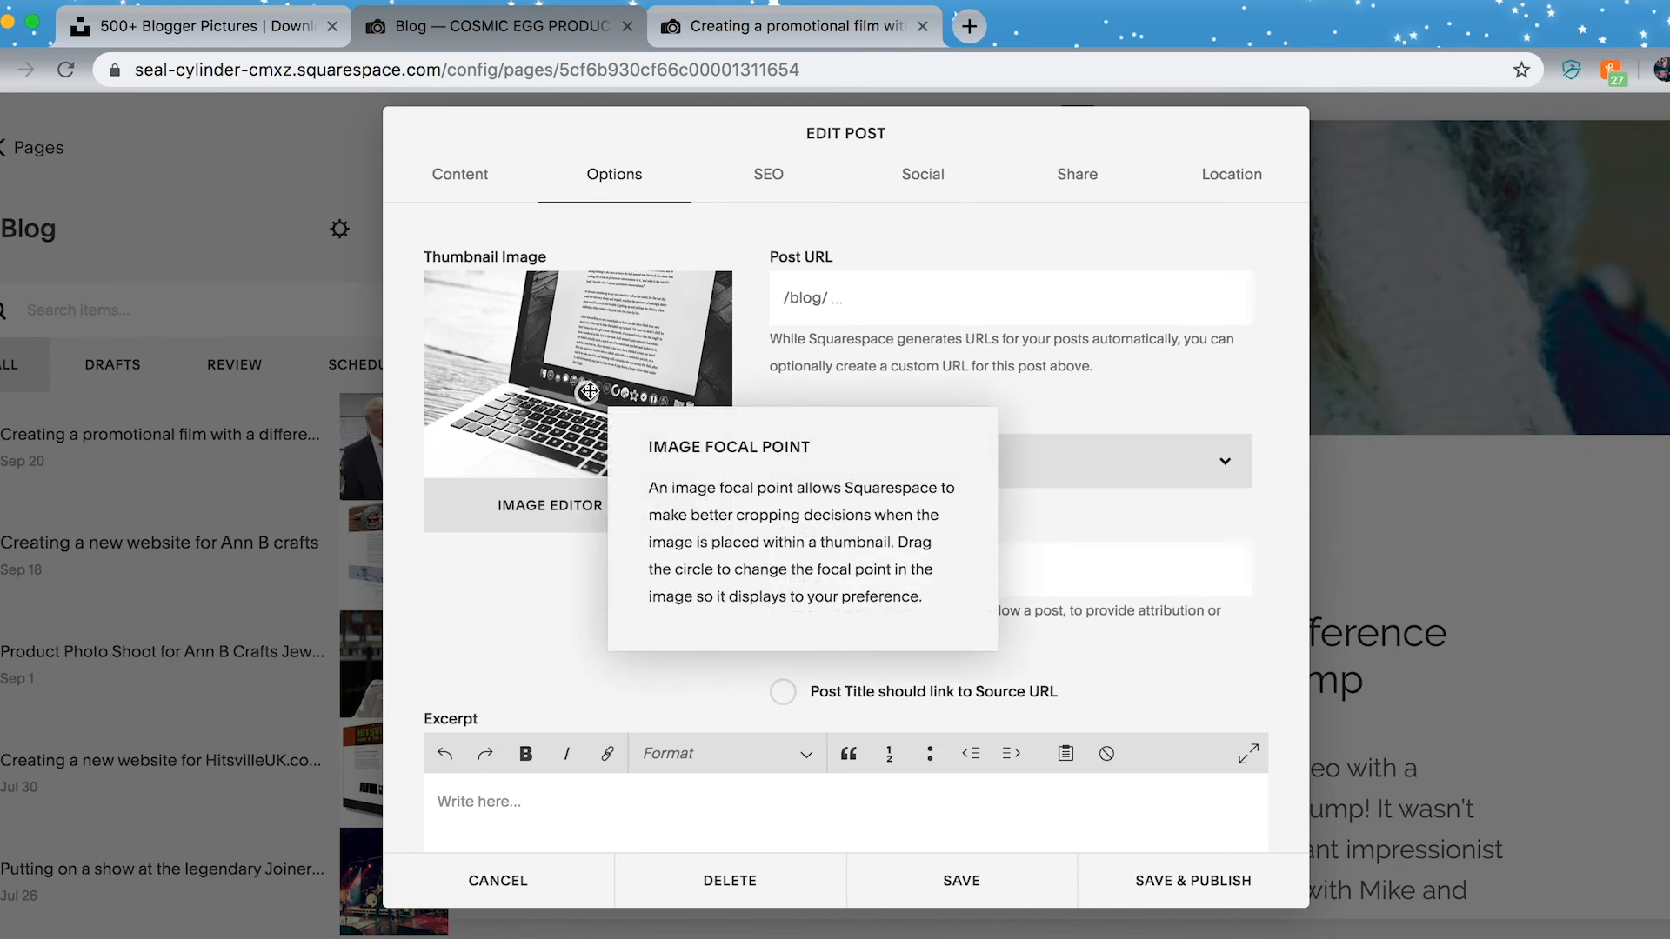
pyautogui.moveTo(587, 390)
pyautogui.mouseDown()
pyautogui.moveTo(550, 401)
pyautogui.moveTo(592, 416)
pyautogui.moveTo(590, 329)
pyautogui.moveTo(597, 406)
pyautogui.moveTo(579, 403)
pyautogui.mouseUp()
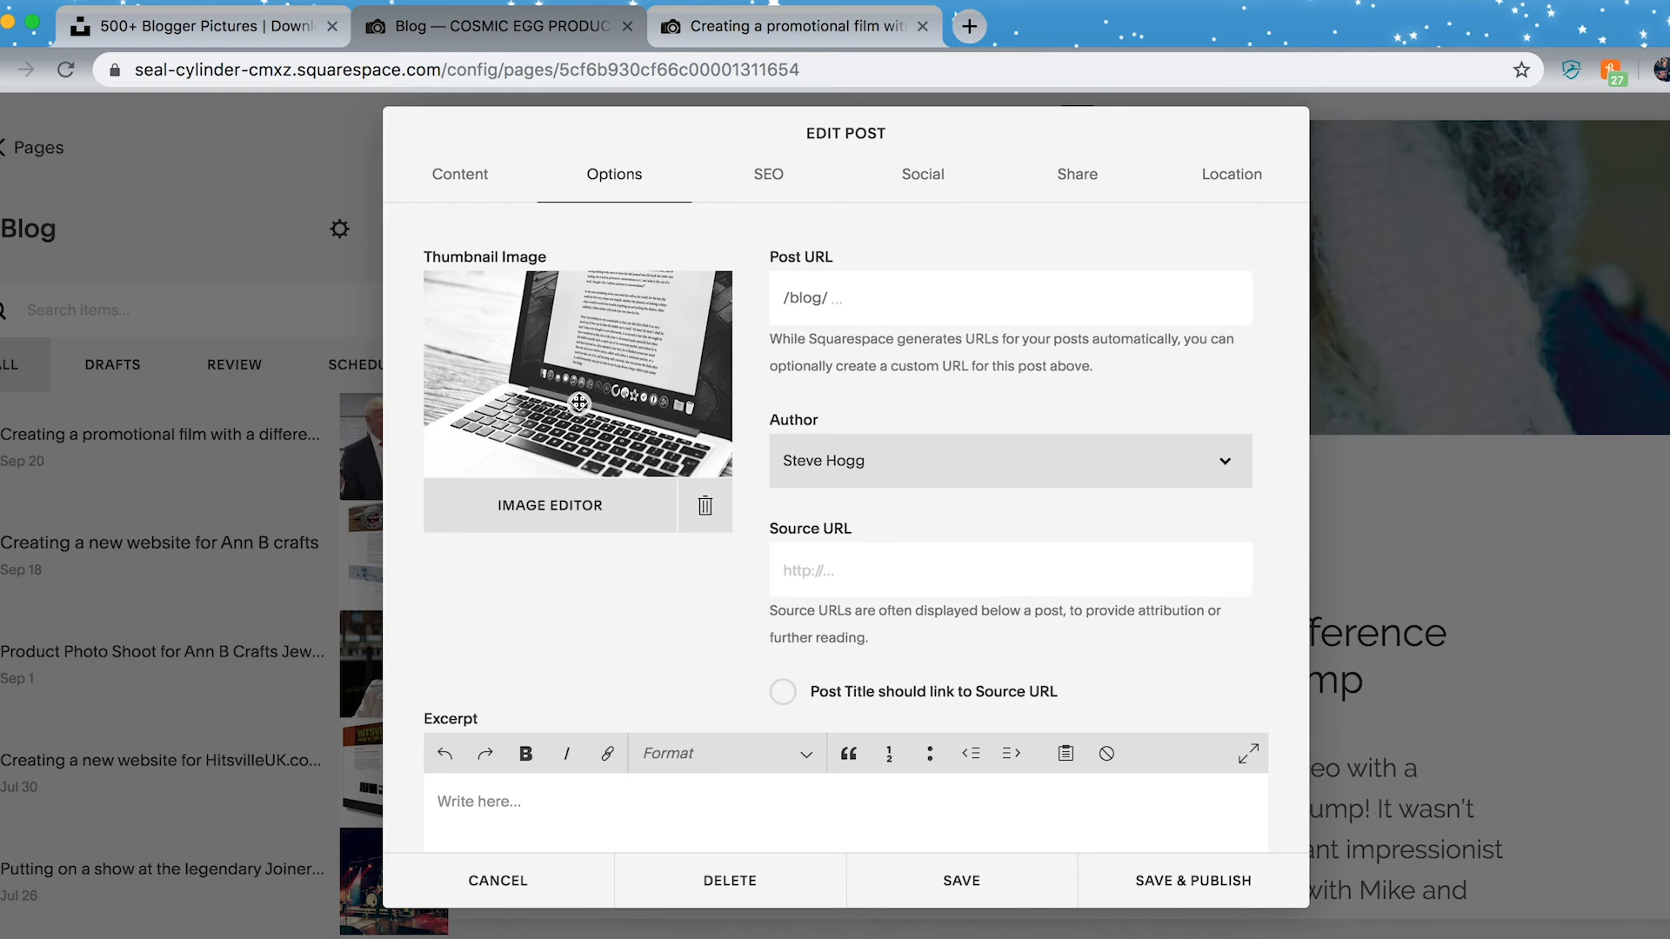
pyautogui.moveTo(580, 403)
# Step: Copy the first two body paragraphs from the prepared text document and paste them into the post's excerpt
pyautogui.scroll(-5, 646, 712)
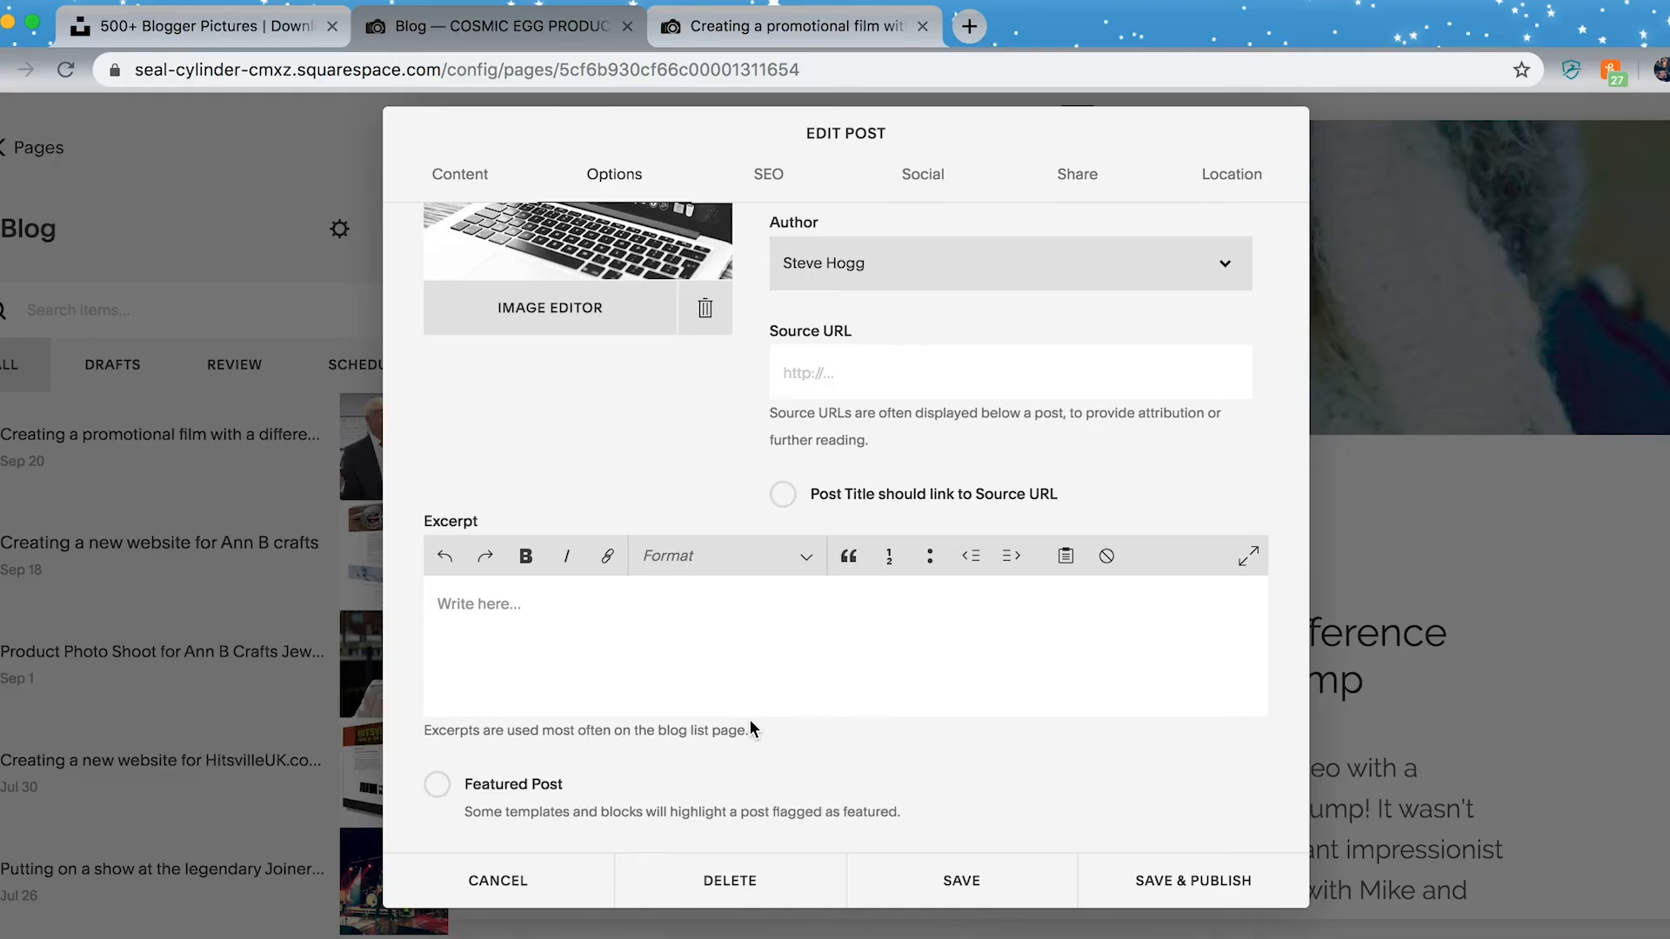
pyautogui.click(214, 938)
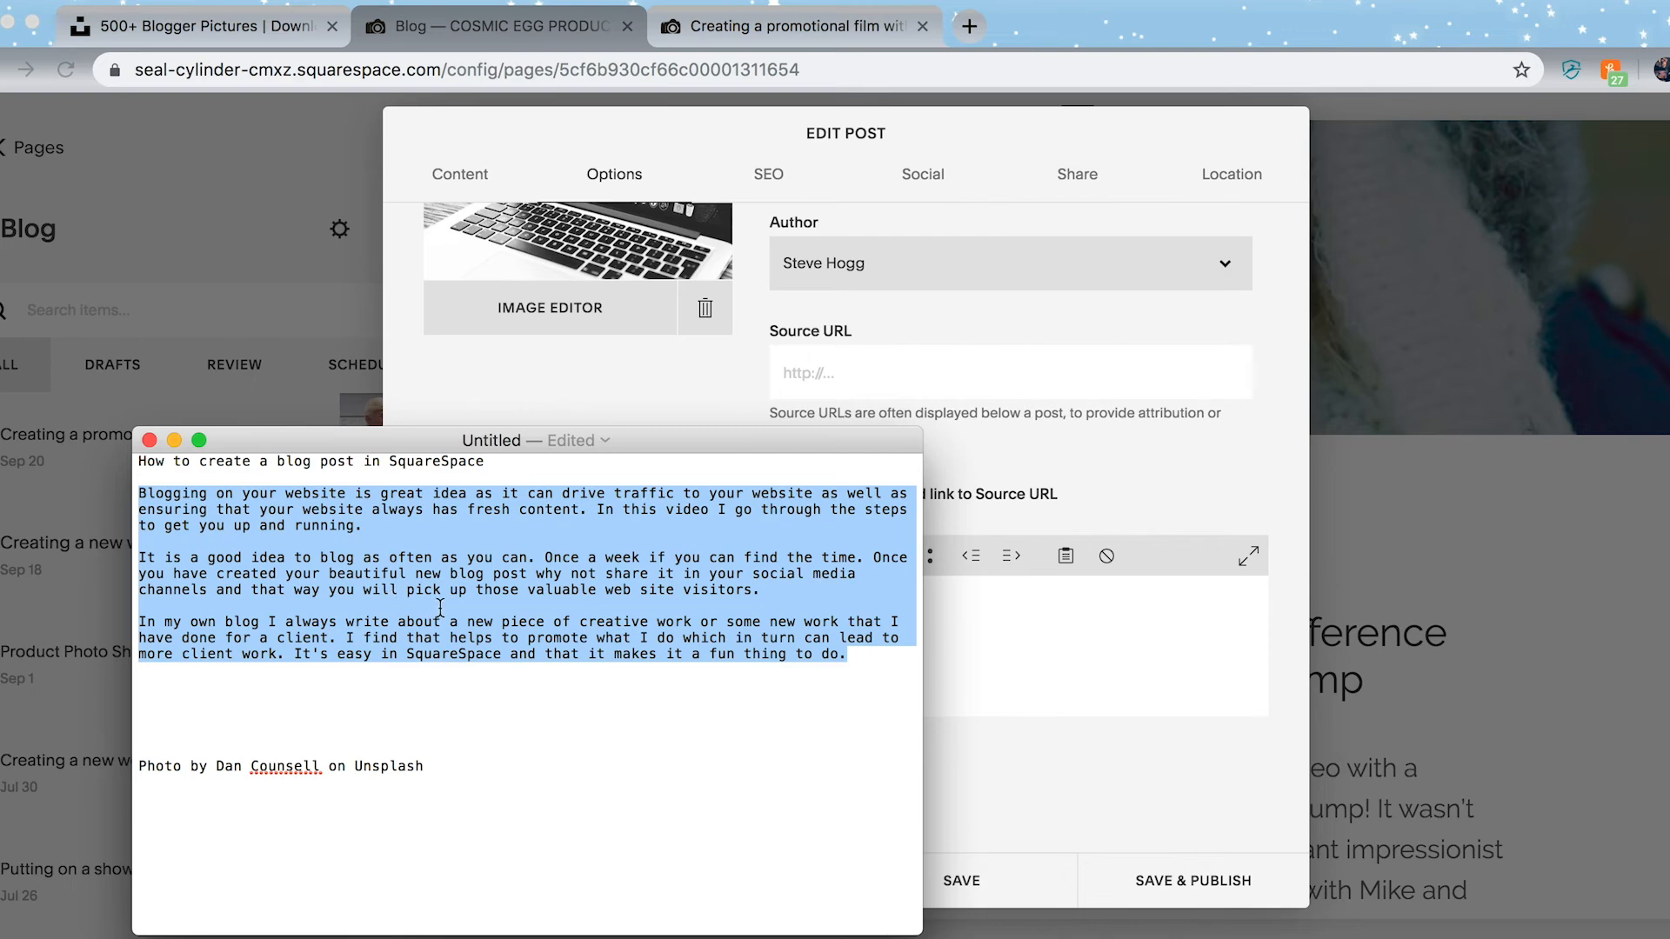
pyautogui.click(484, 602)
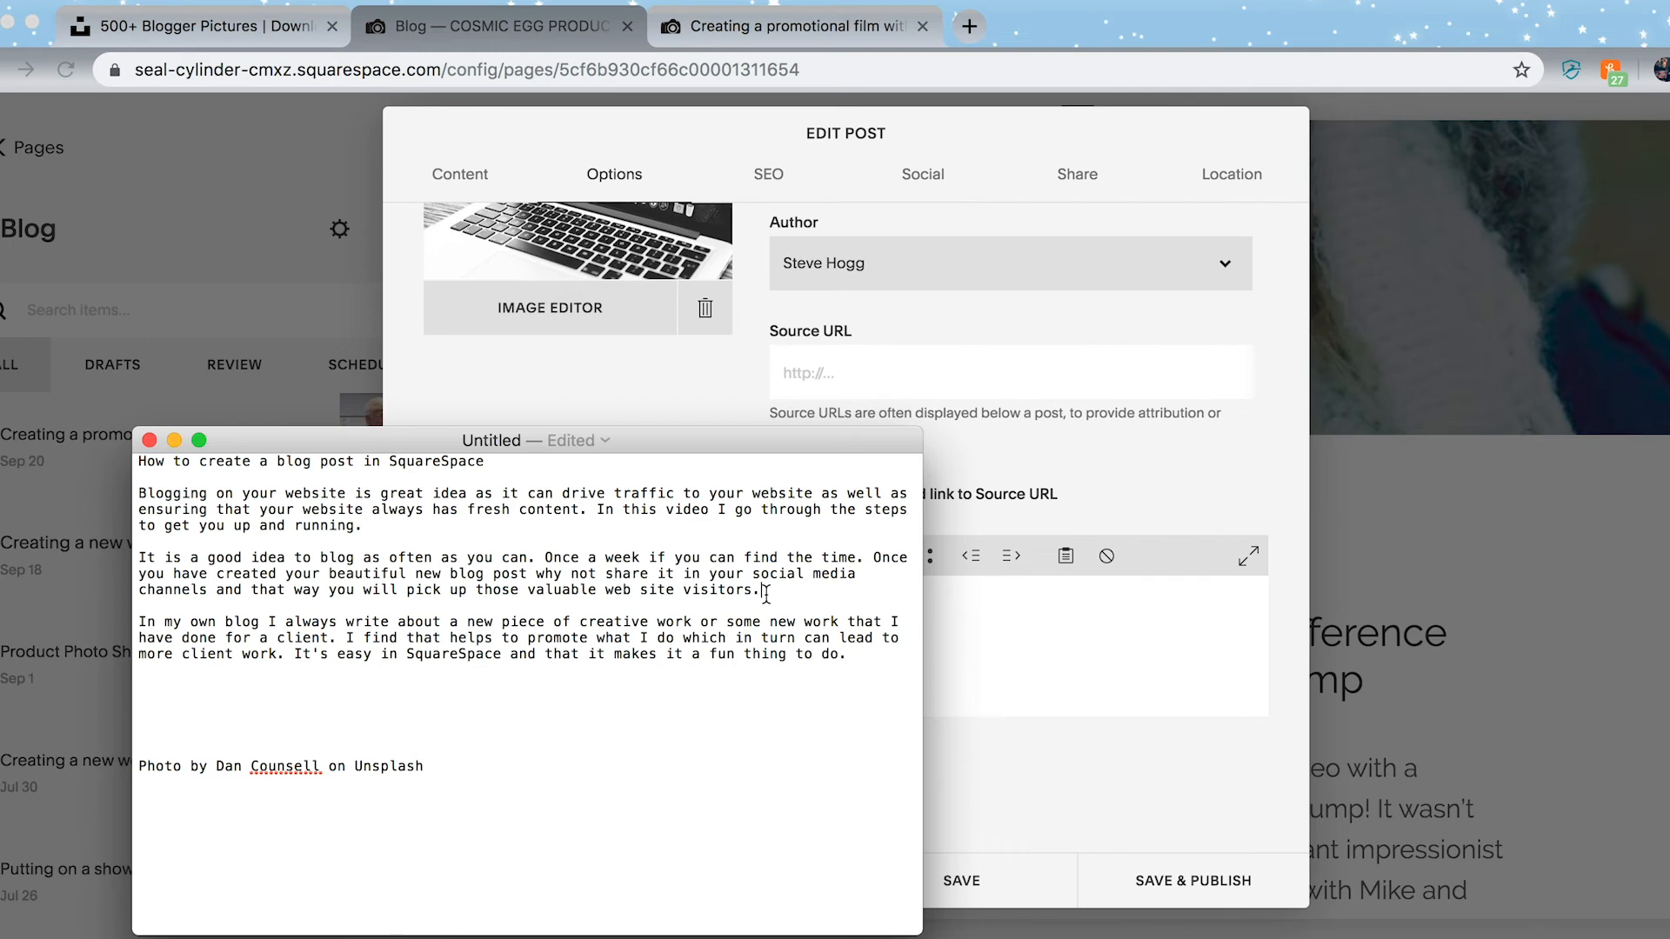
pyautogui.moveTo(760, 590); pyautogui.dragTo(137, 490)
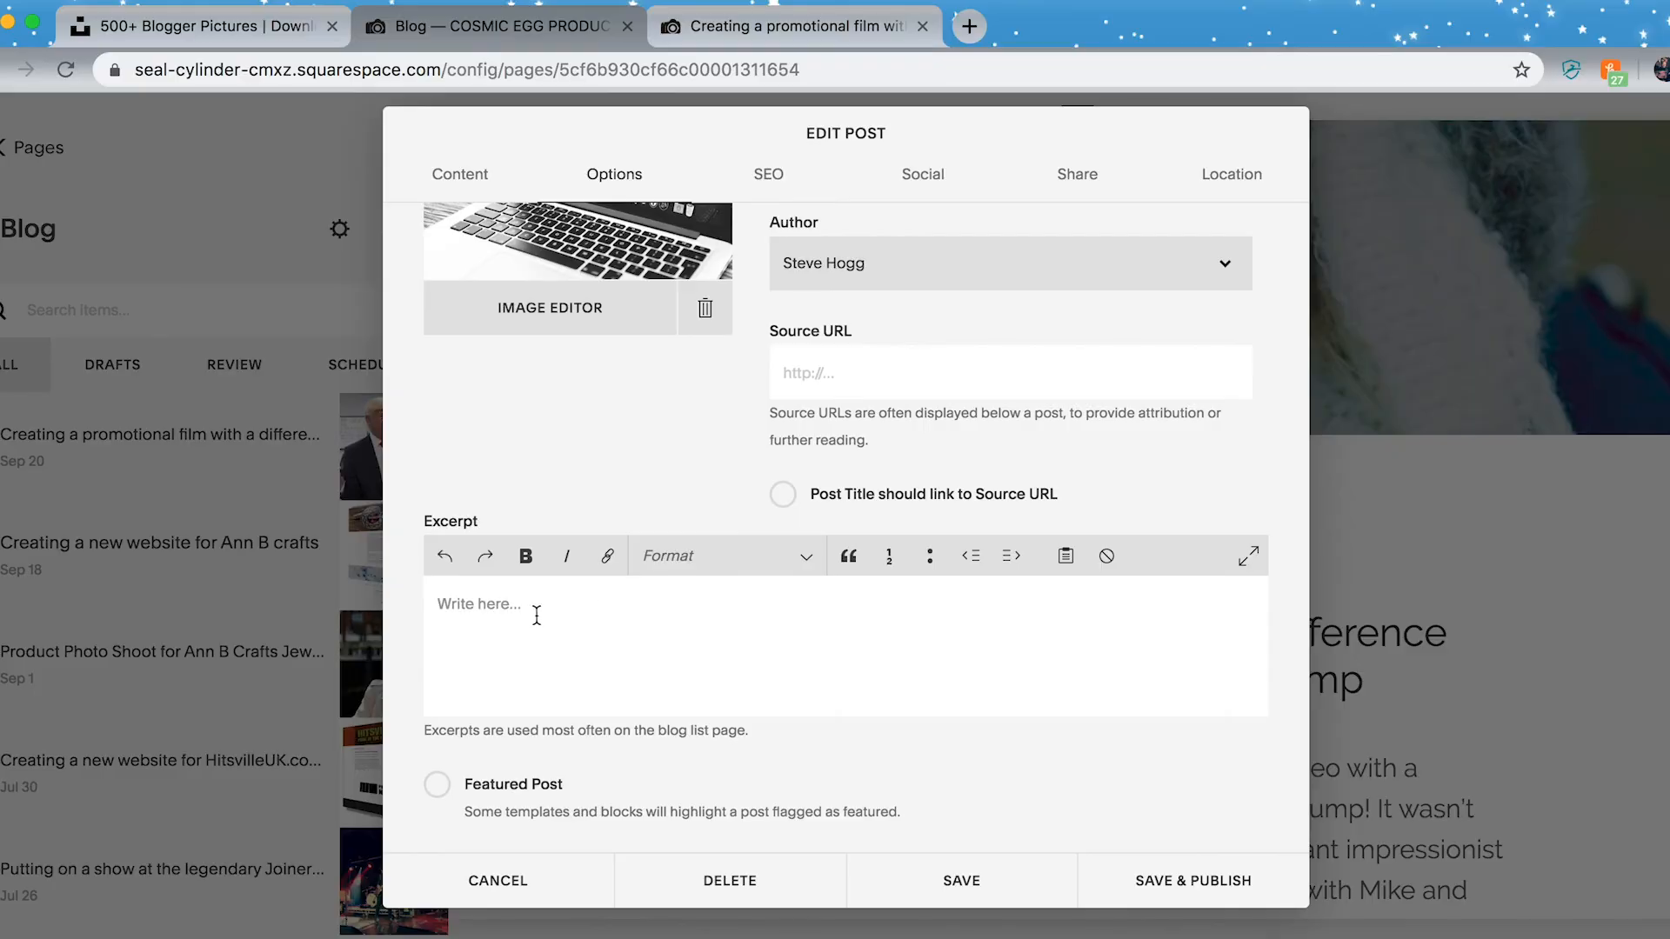
pyautogui.click(531, 609)
pyautogui.press('super+v')
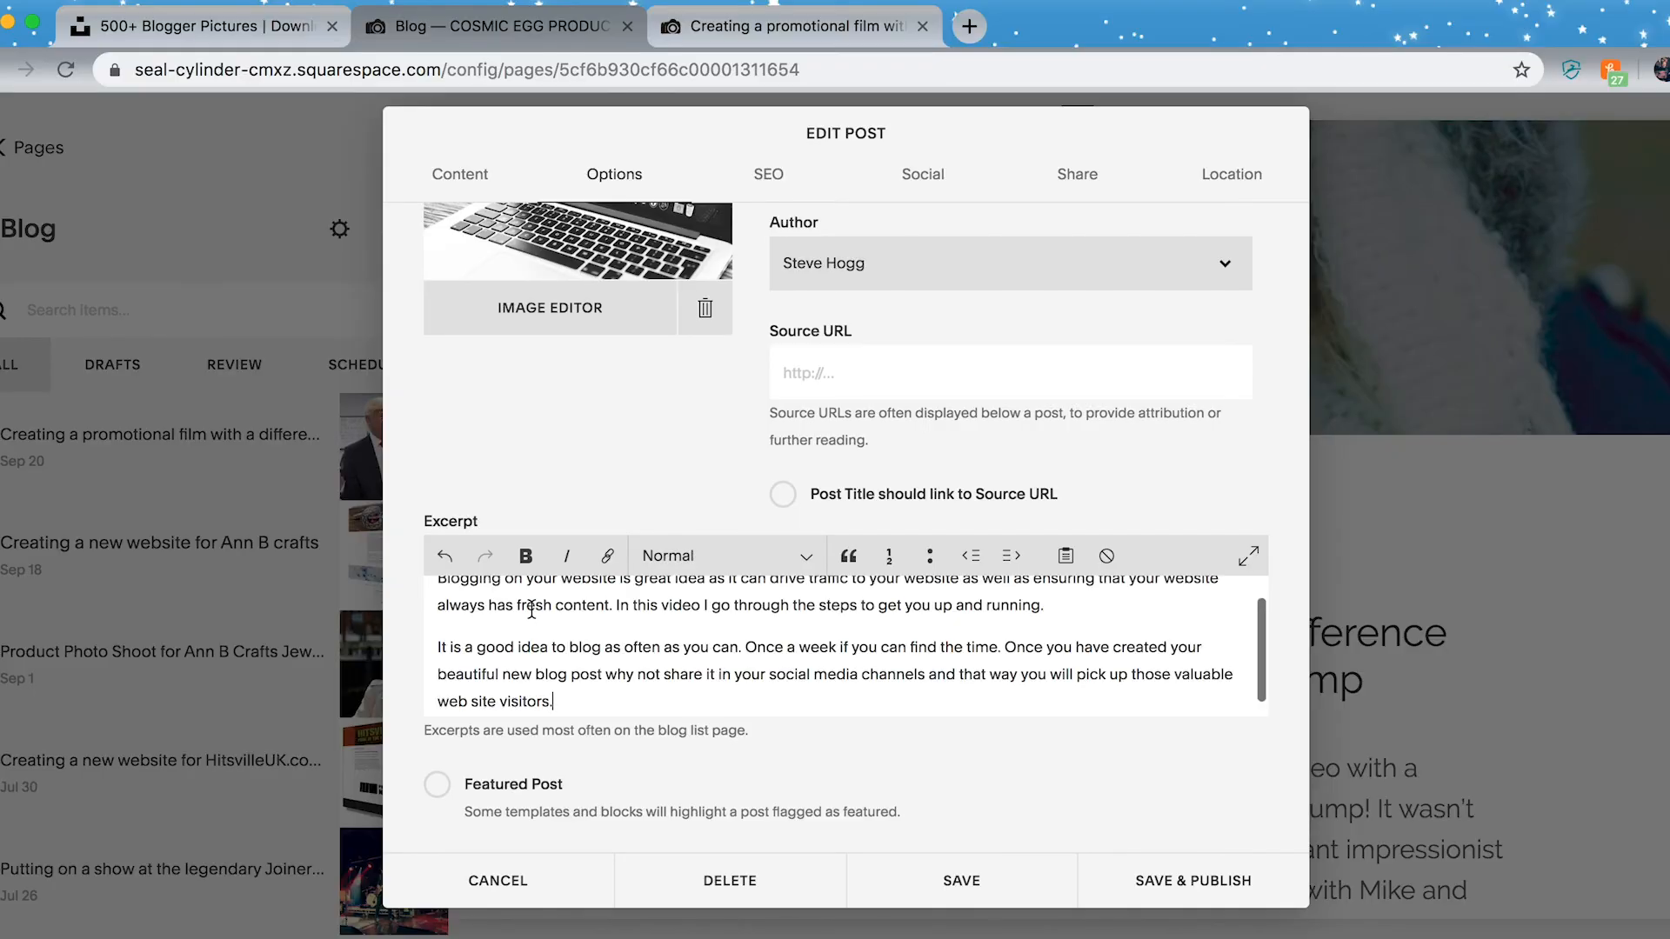
pyautogui.scroll(-1, 683, 632)
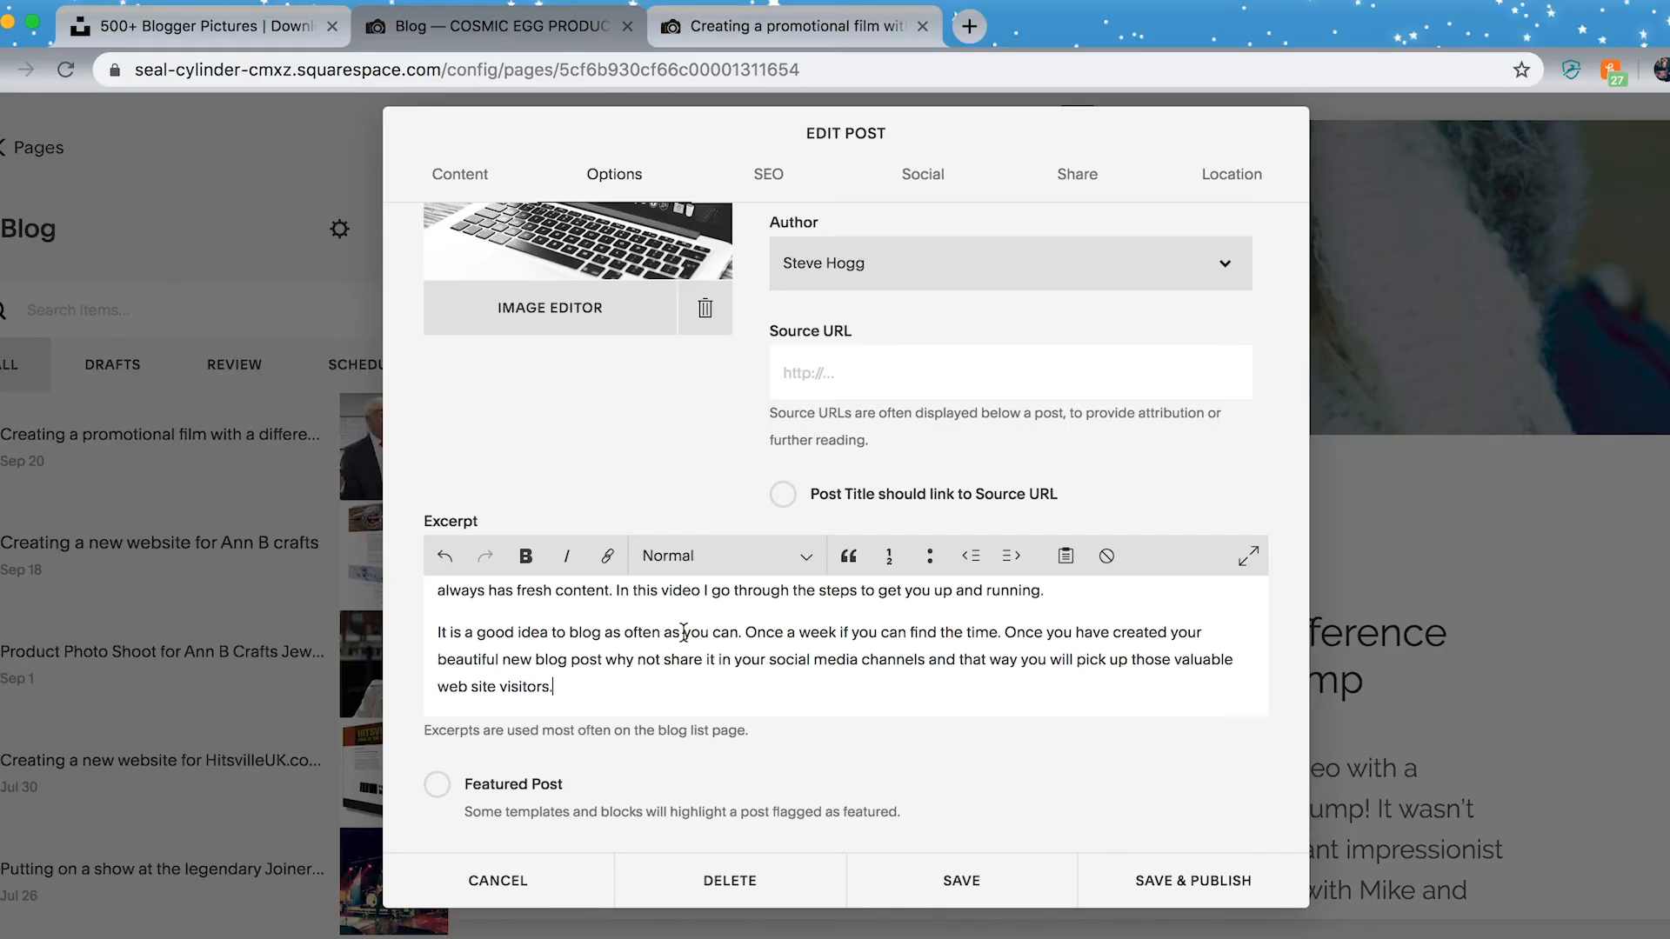
pyautogui.scroll(1, 684, 632)
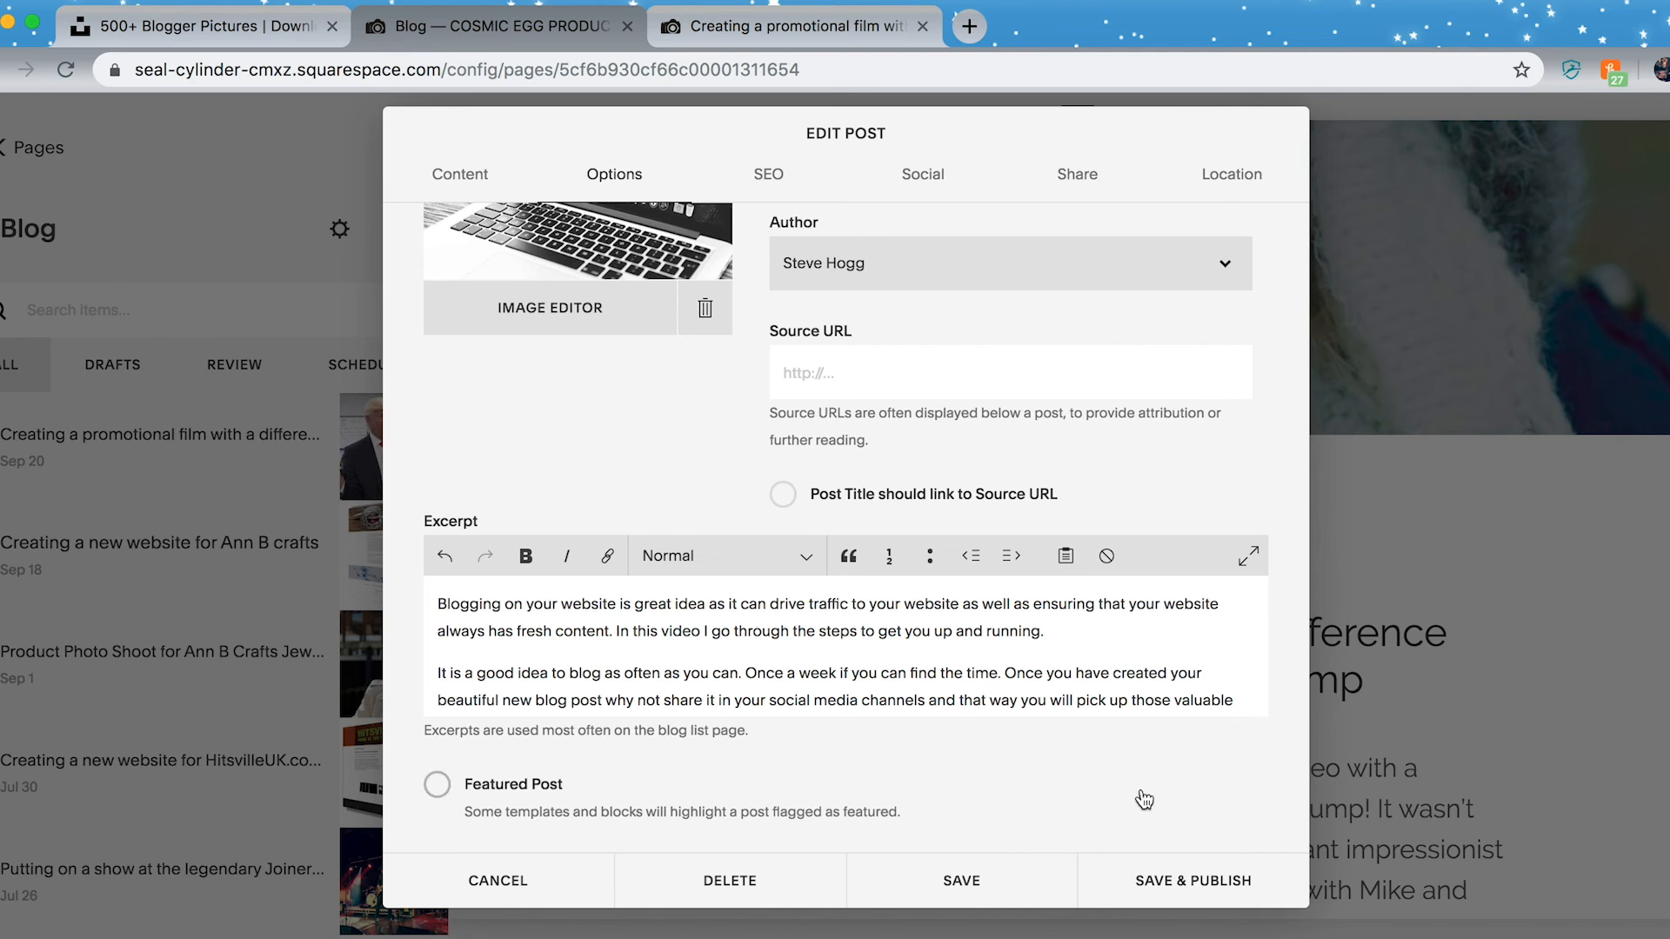
# Step: Save and publish the blog post, and dismiss the offer to share it with followers
pyautogui.click(1201, 880)
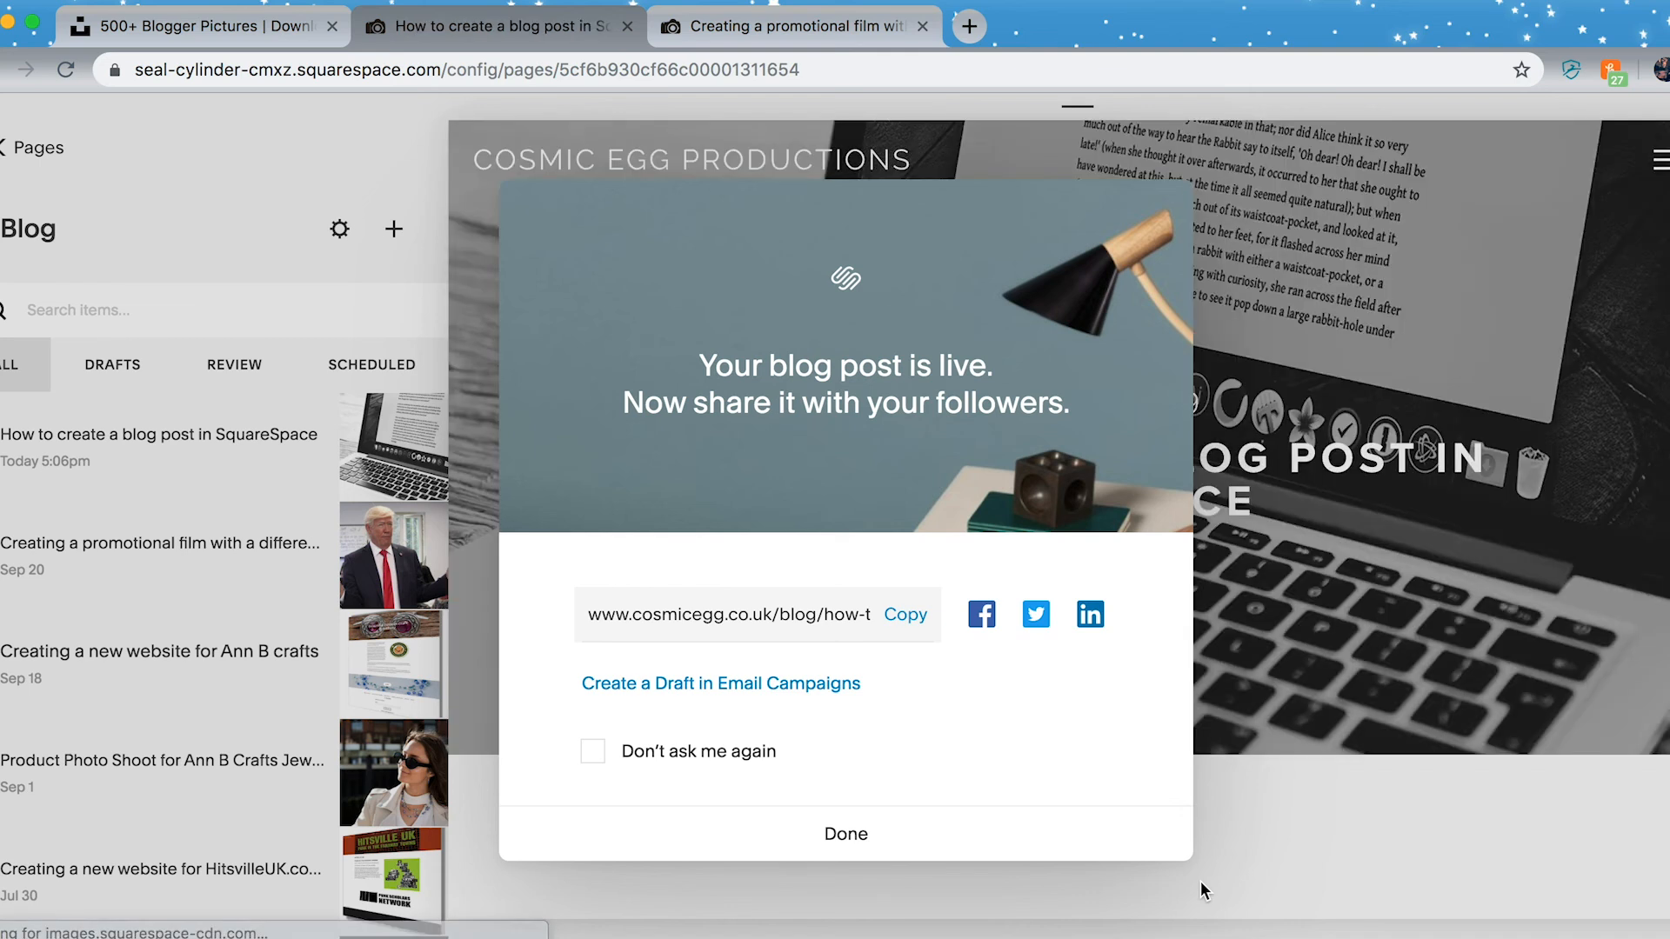
pyautogui.click(845, 836)
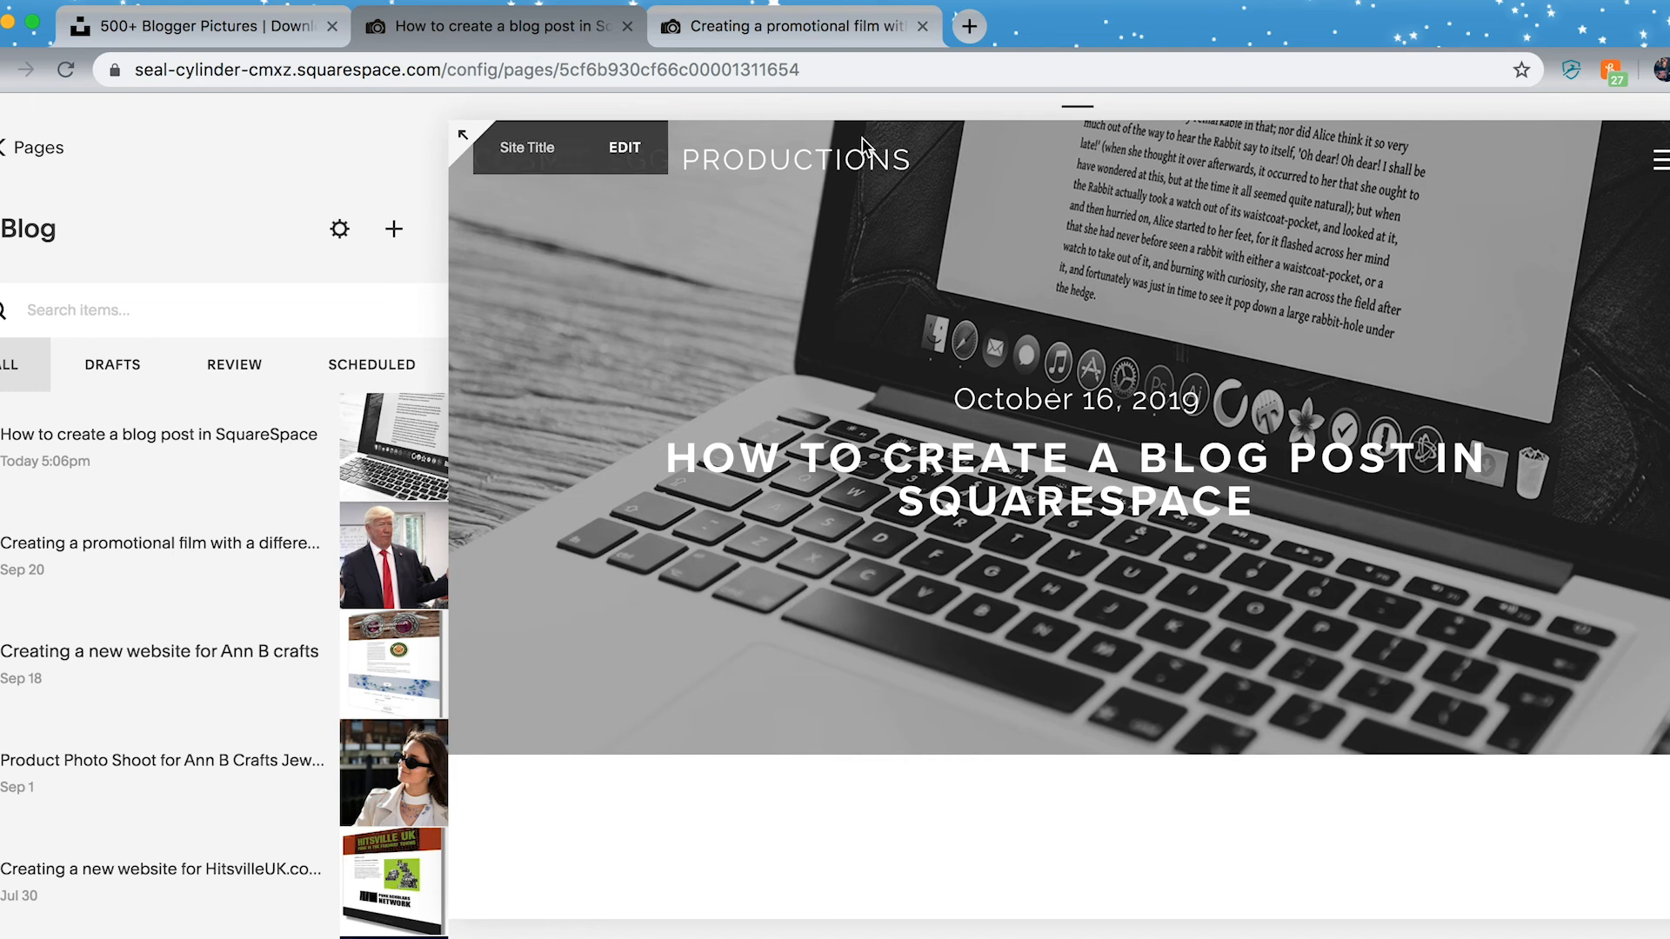
# Step: Open the new post in full from the live site's blog page and check its banner, text and image layout
pyautogui.click(800, 33)
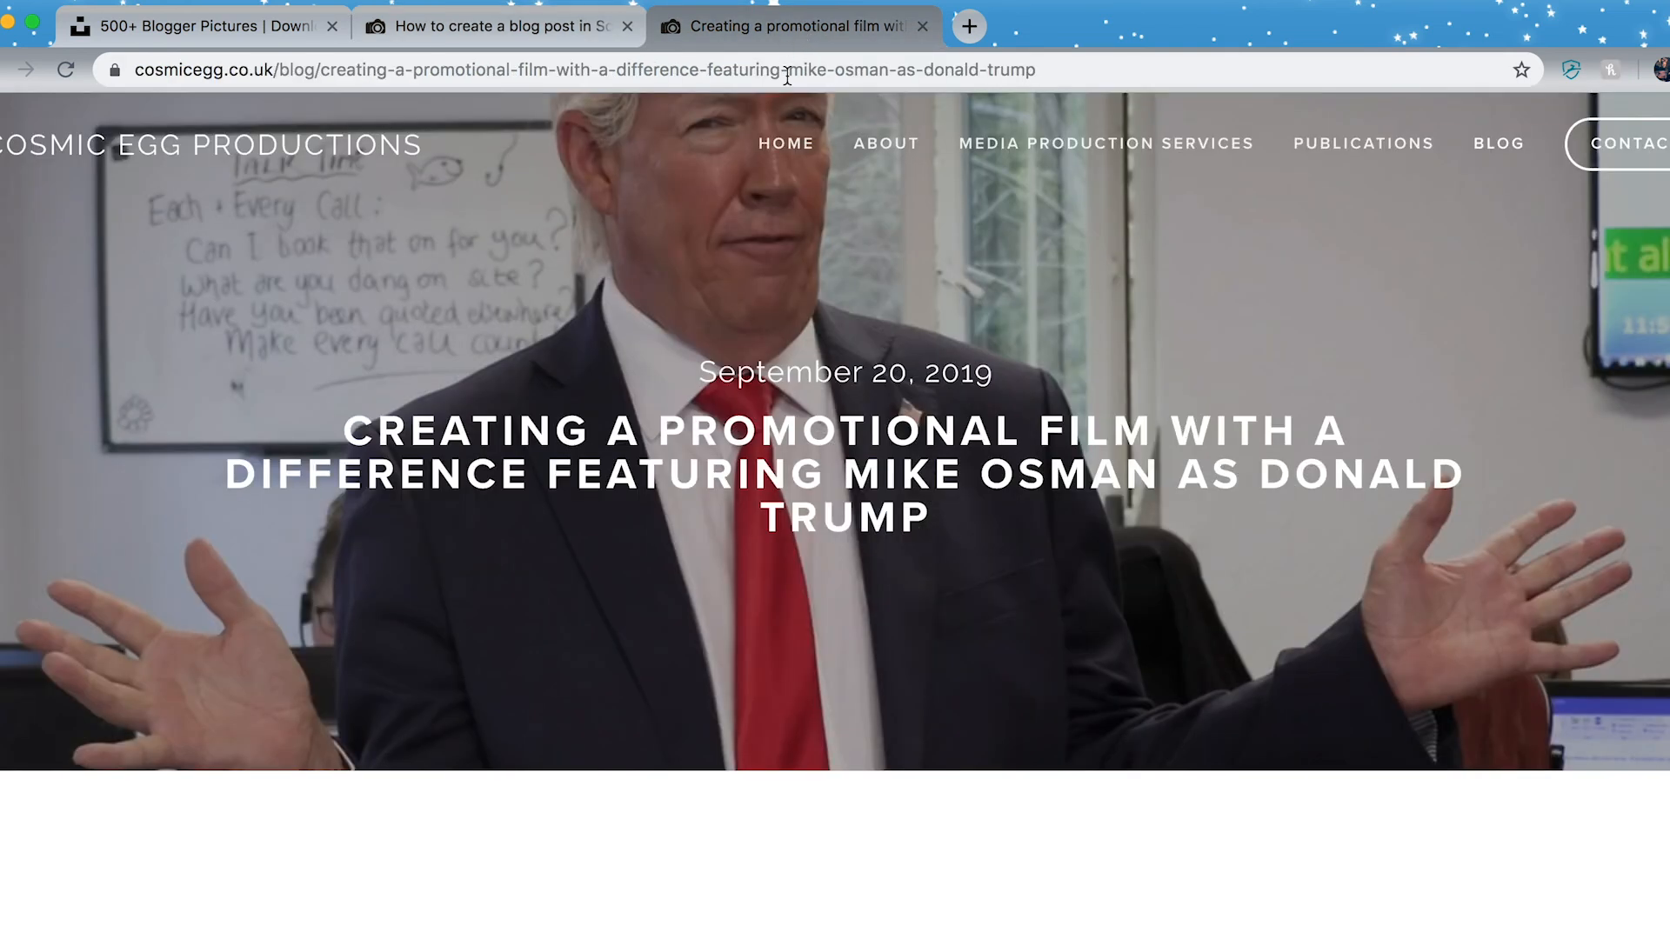
pyautogui.click(1498, 148)
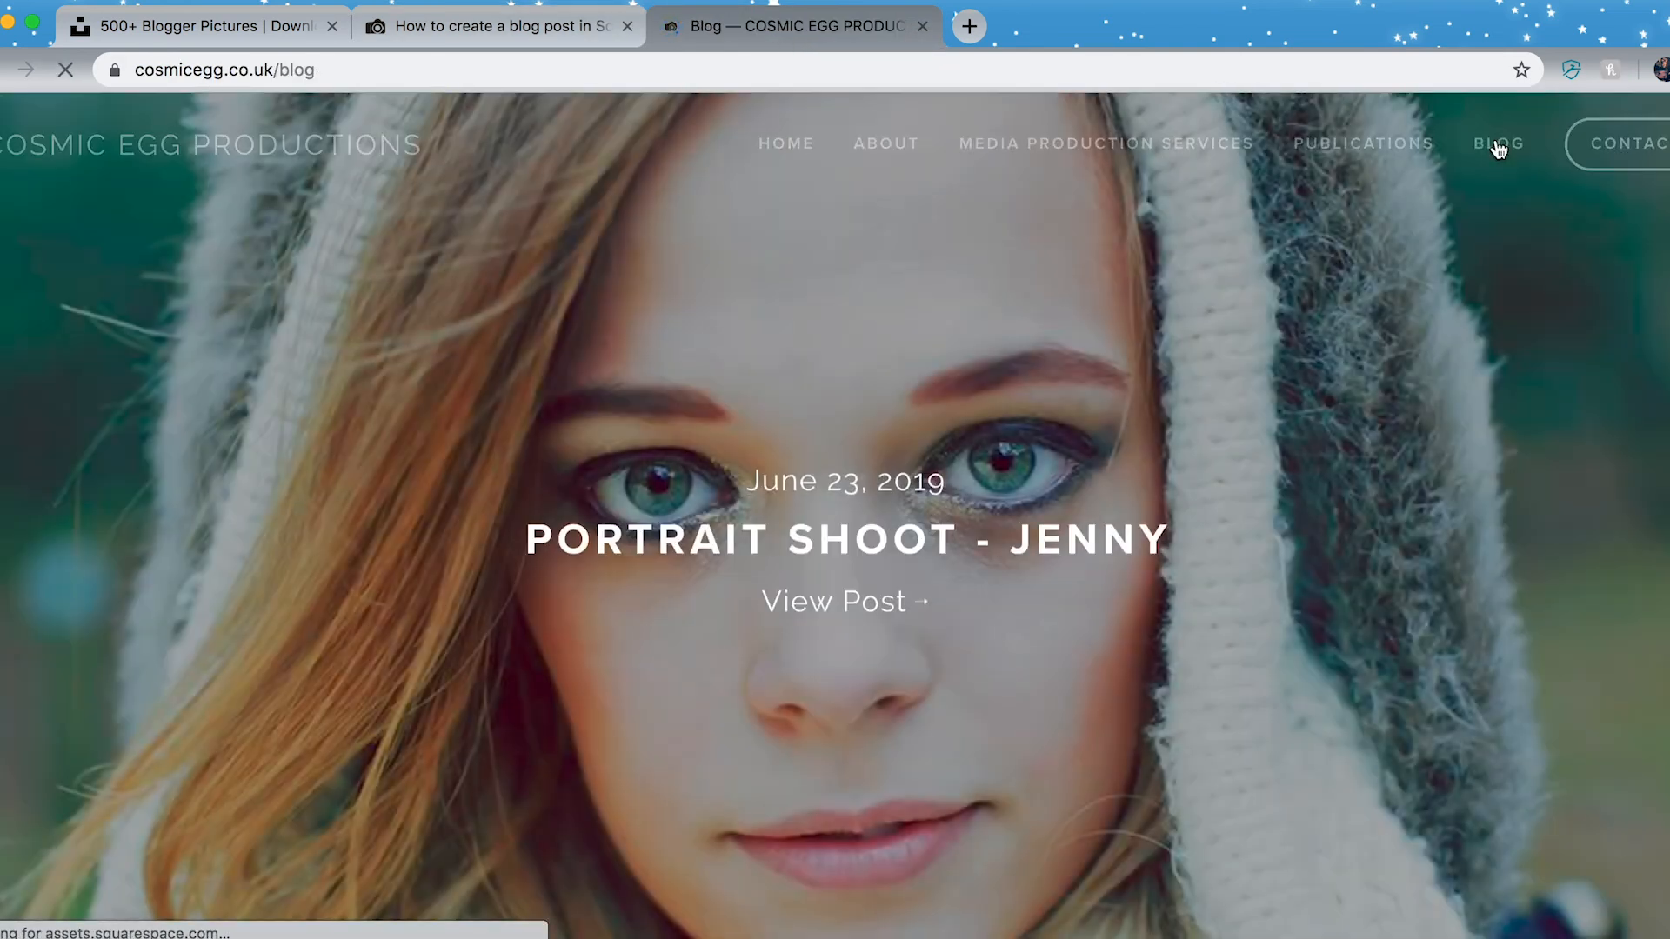
pyautogui.scroll(-10, 983, 456)
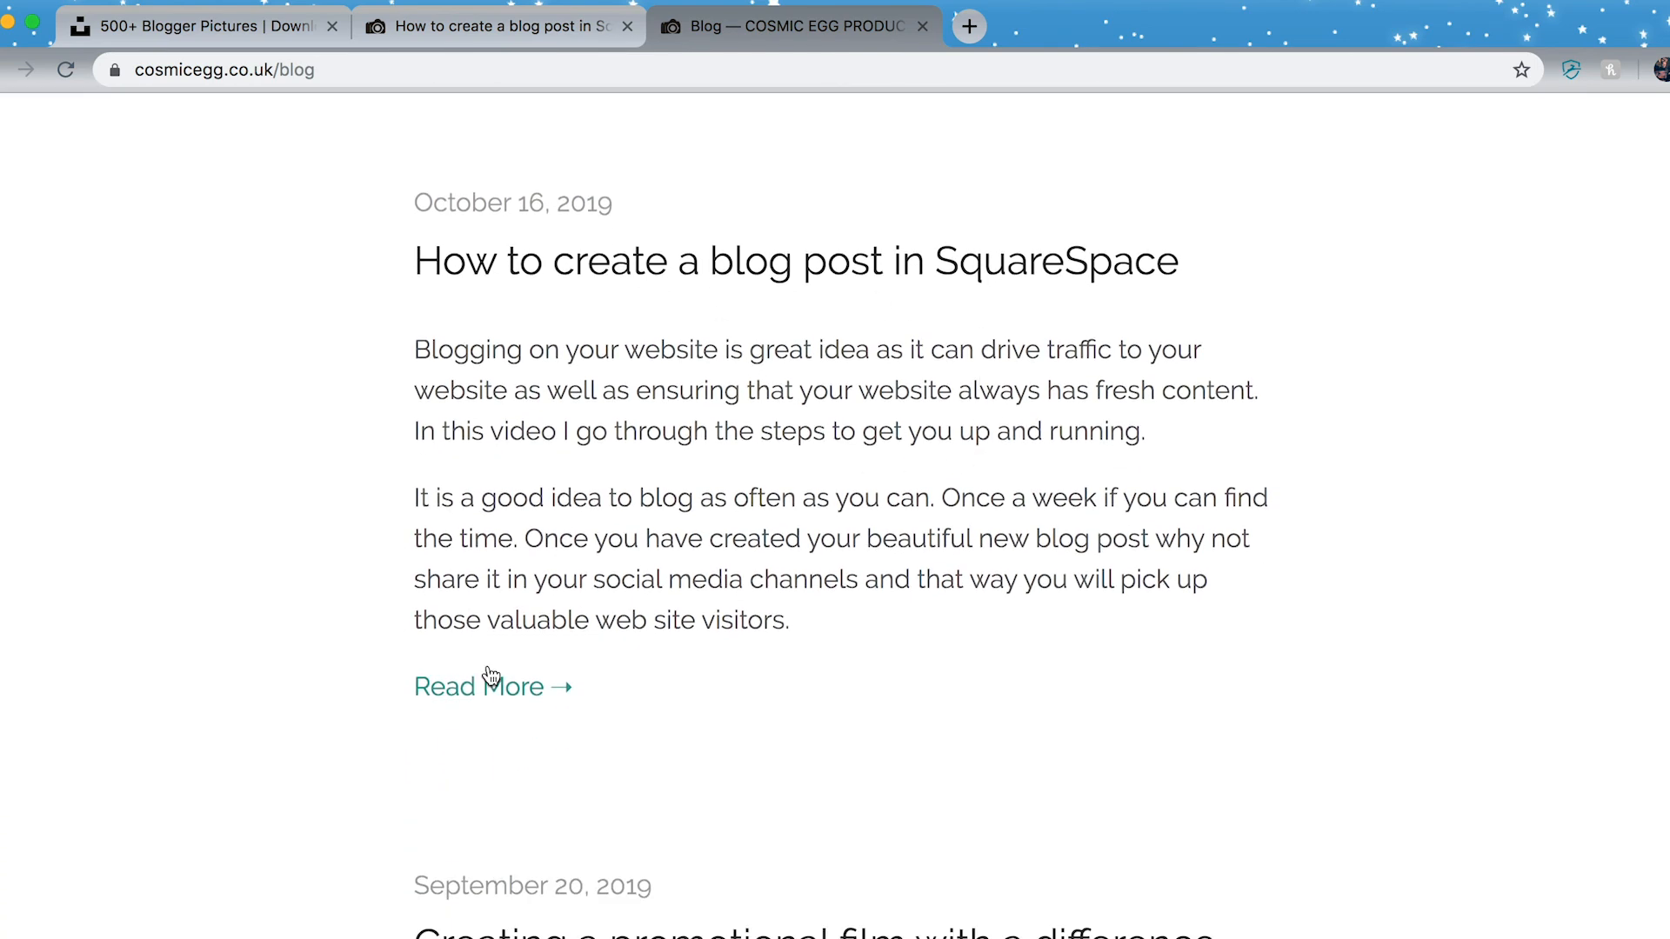
pyautogui.click(500, 693)
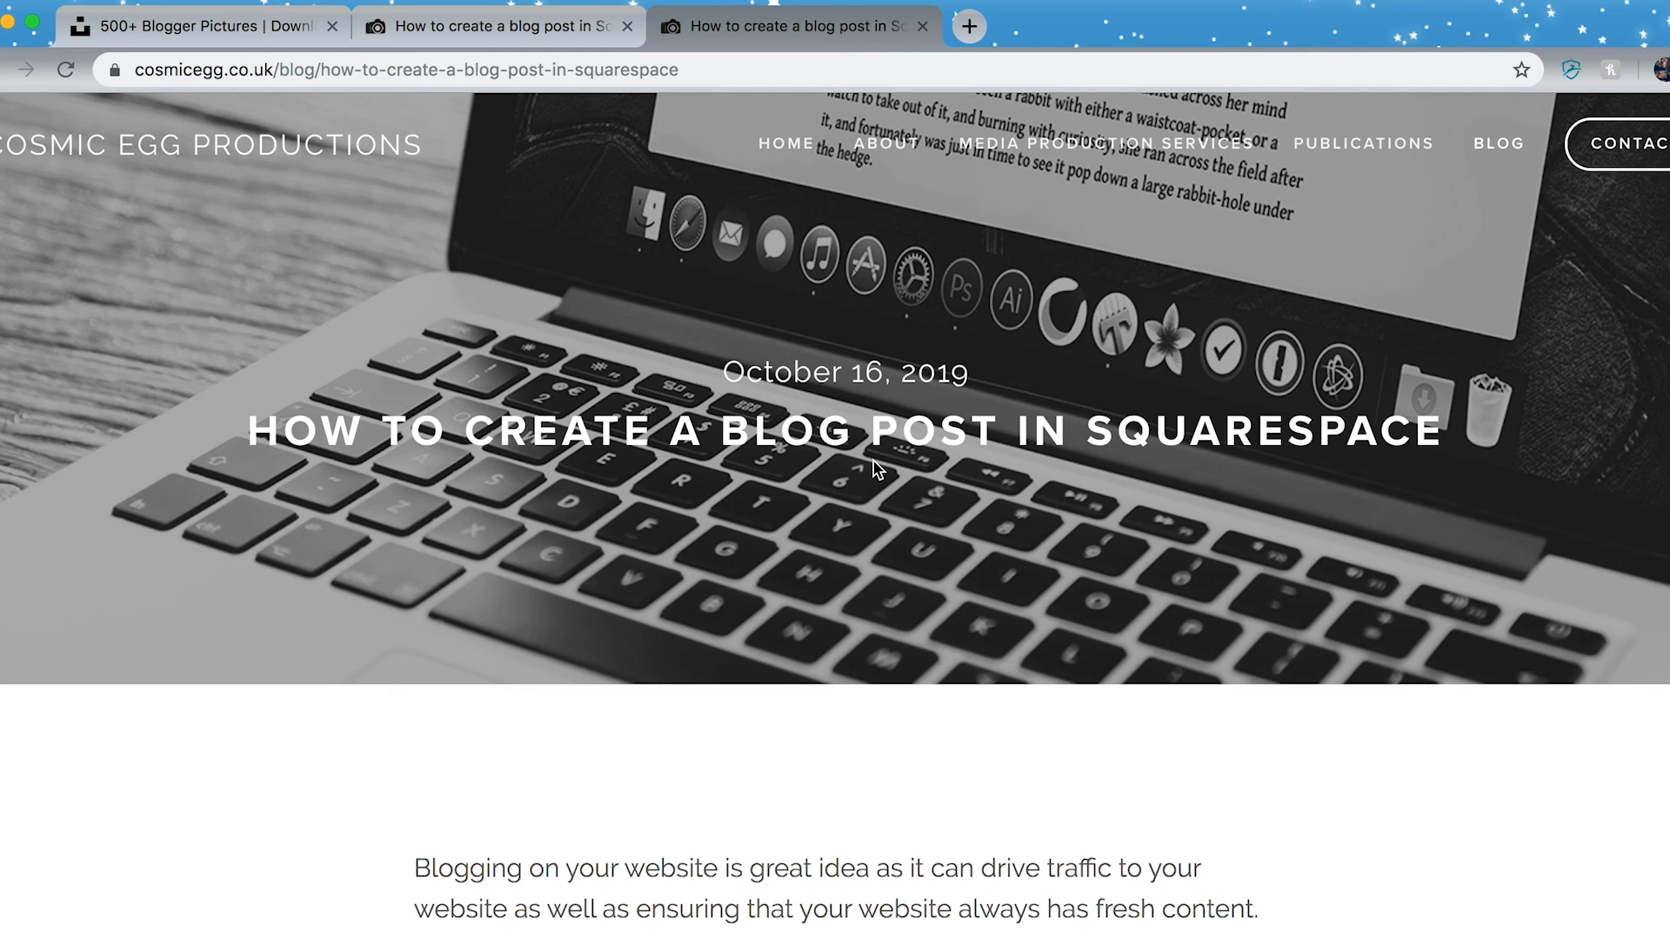
pyautogui.scroll(-10, 873, 461)
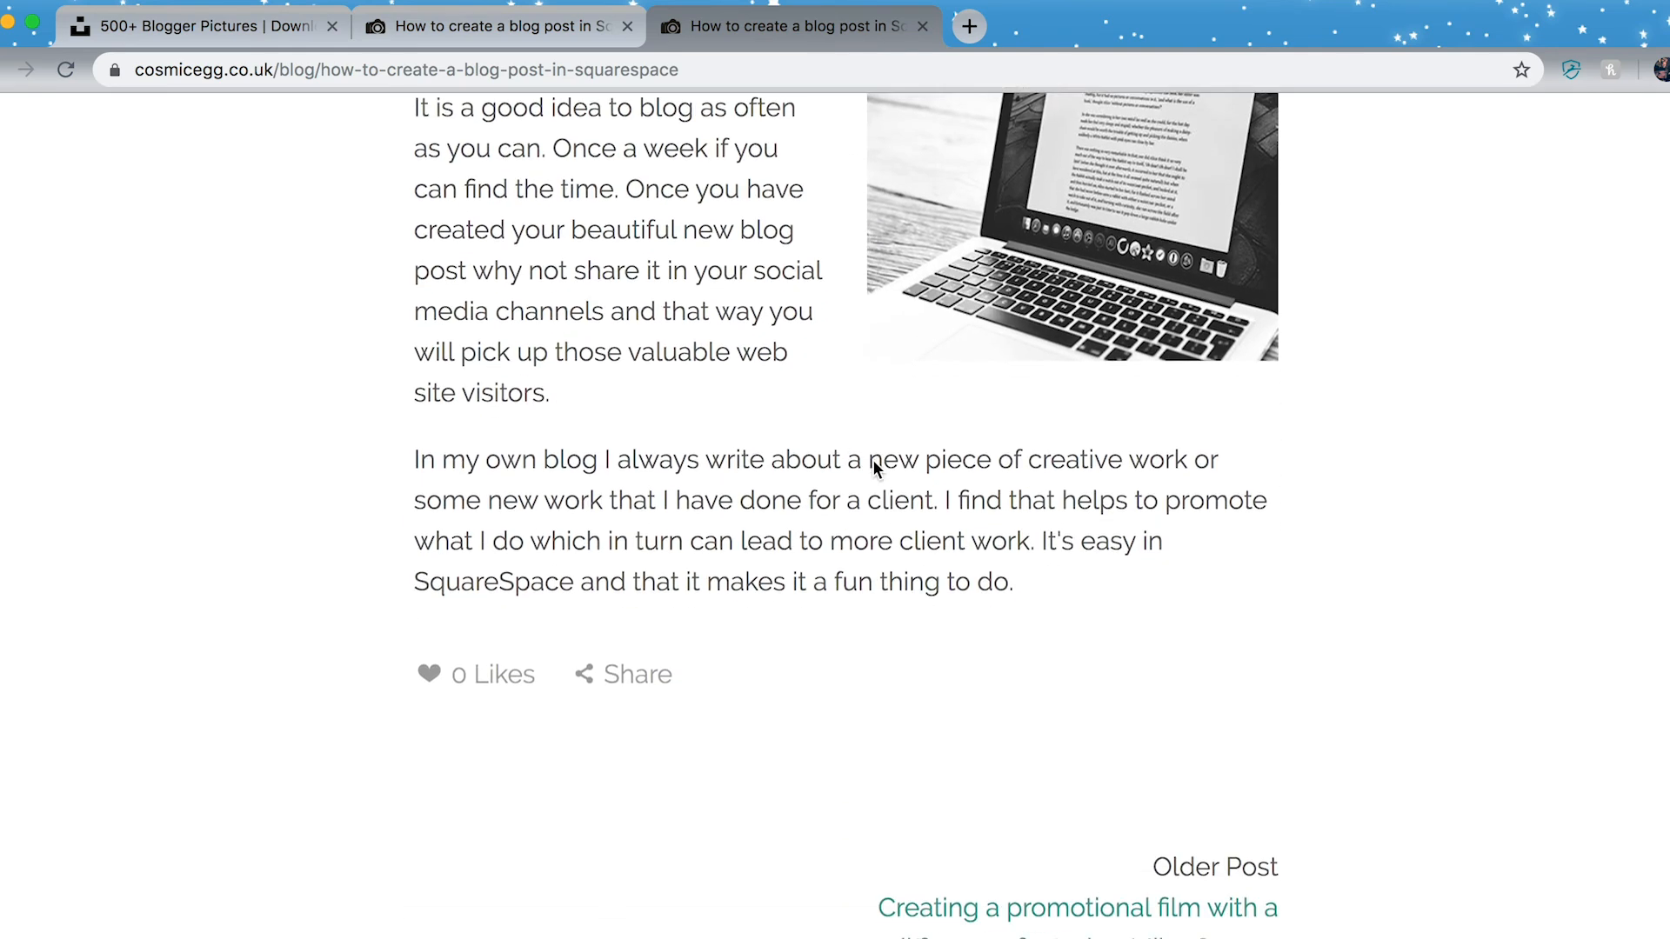
pyautogui.scroll(7, 874, 461)
pyautogui.scroll(-5, 874, 461)
pyautogui.scroll(2, 873, 462)
pyautogui.scroll(5, 875, 463)
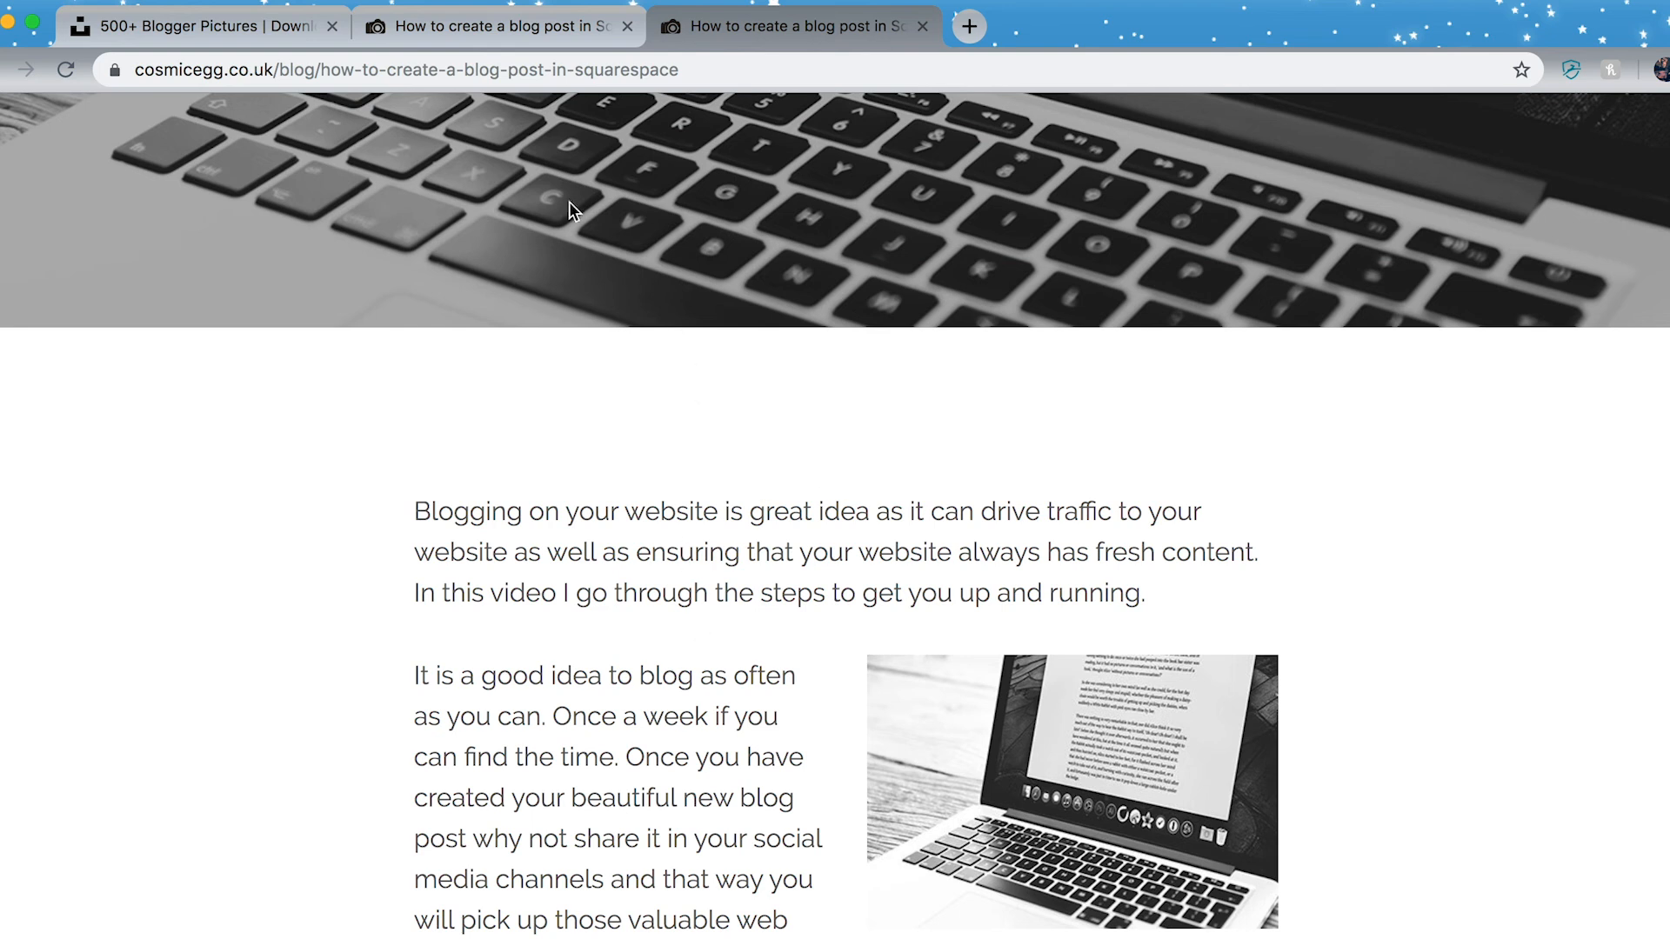
# Step: Return to the Squarespace blog manager and reopen "How to create a blog post in SquareSpace" for editing
pyautogui.click(500, 26)
pyautogui.moveTo(409, 432)
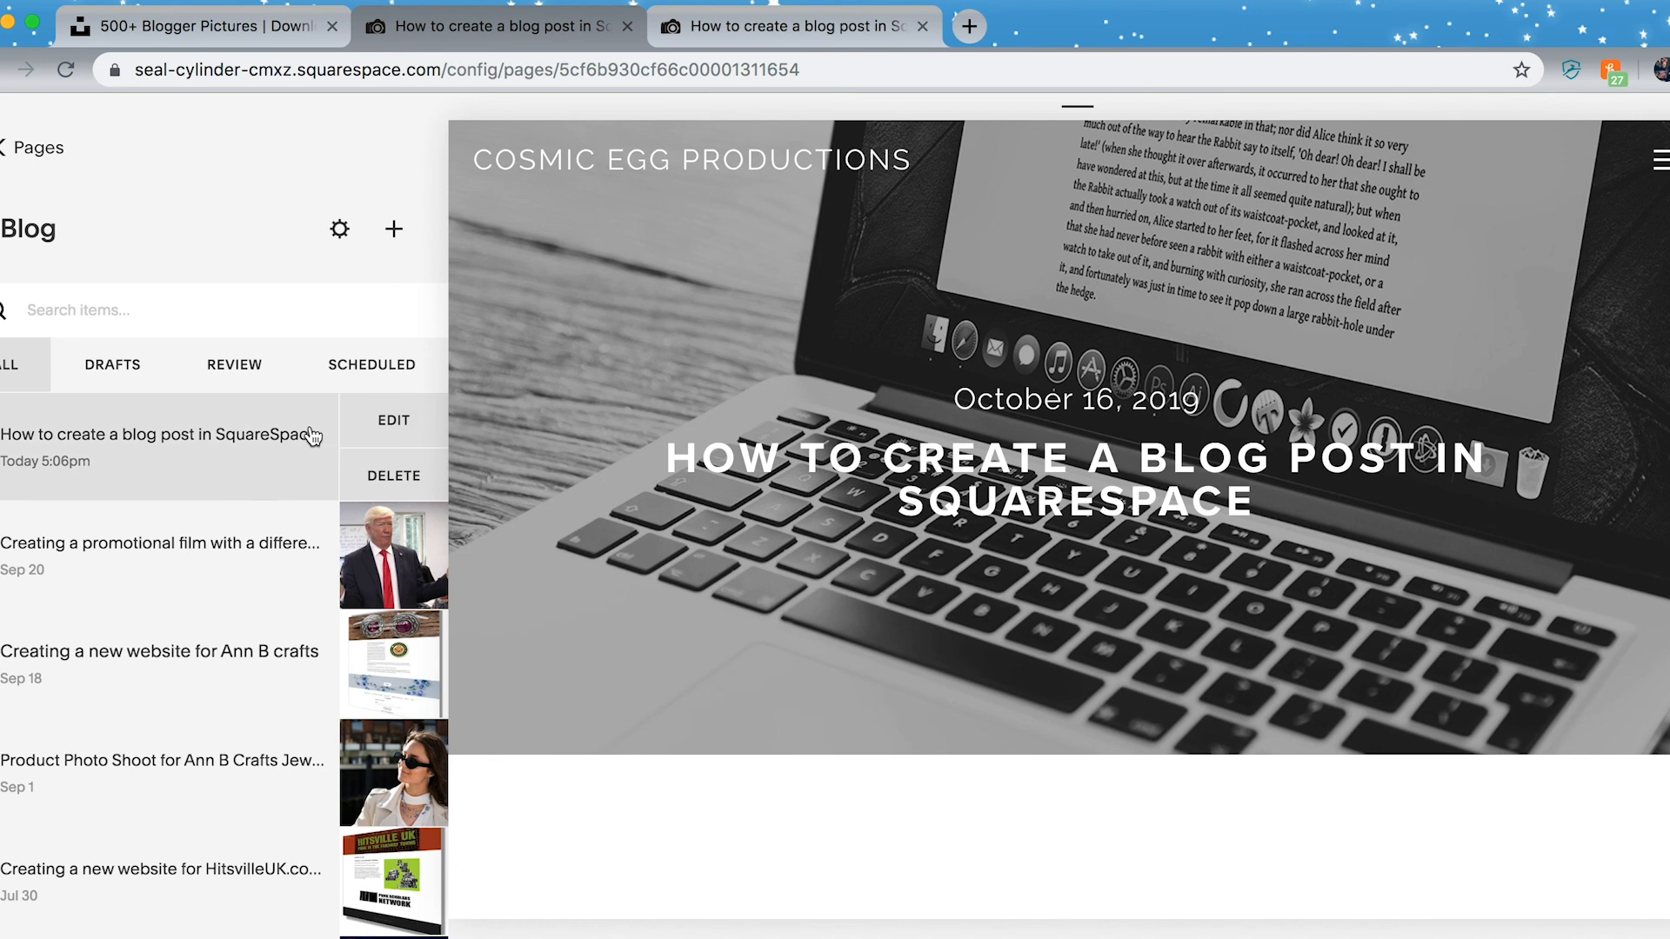
pyautogui.click(393, 422)
pyautogui.scroll(-2, 650, 588)
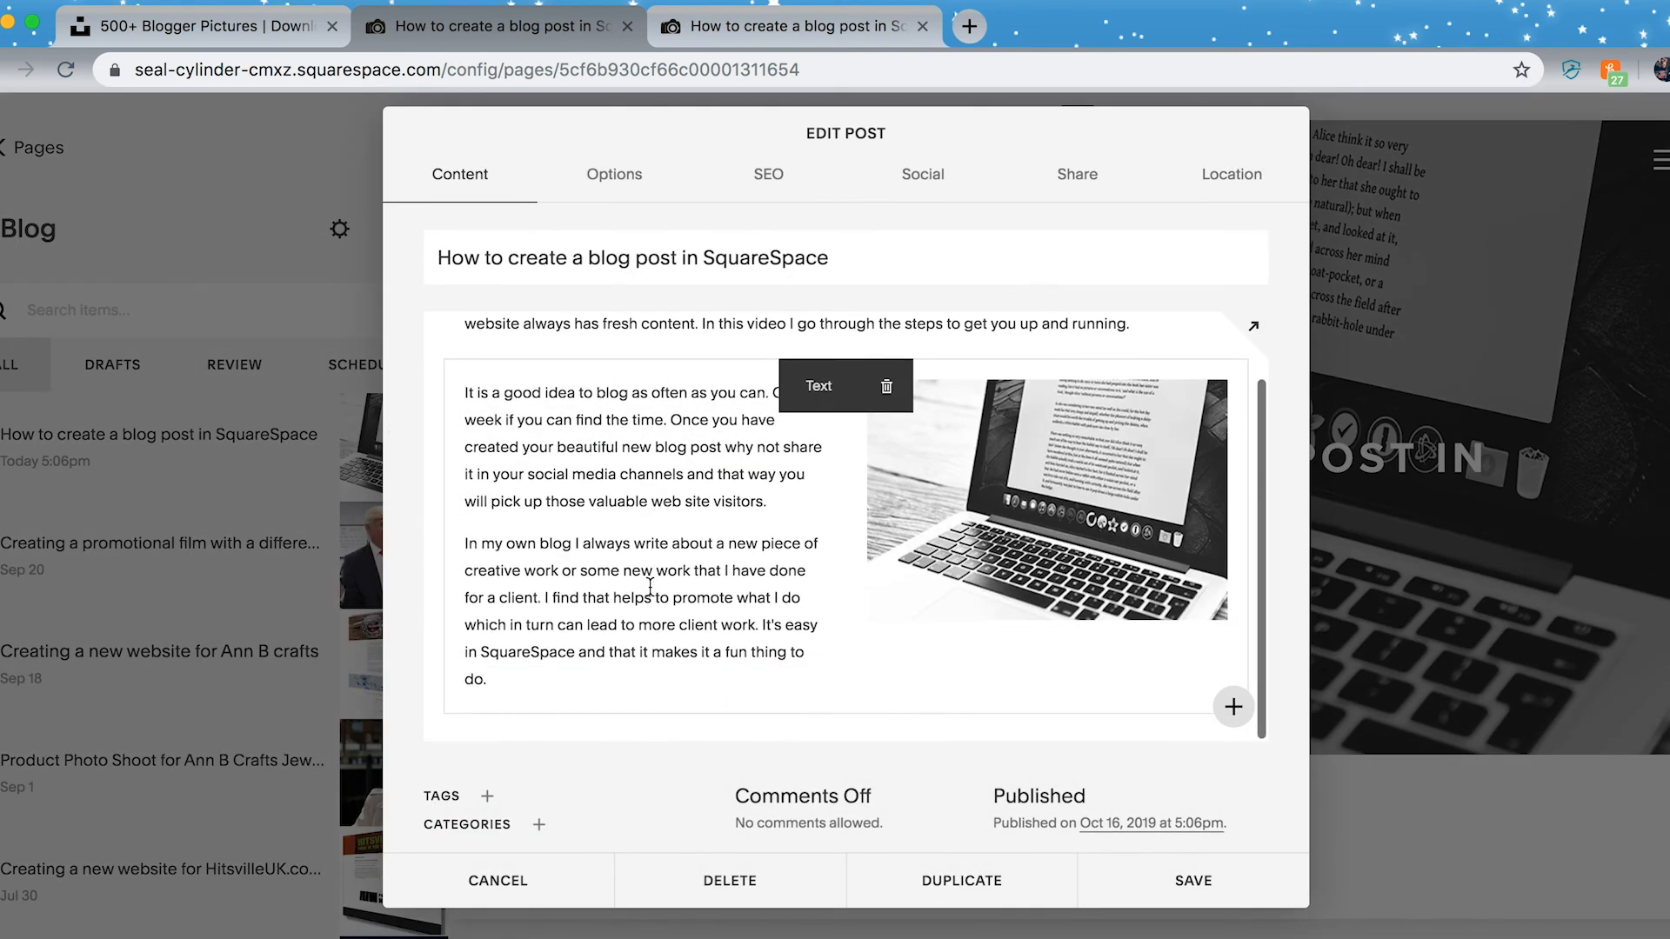
# Step: Copy the Unsplash photo credit line from the prepared text document, paste it below the post's last paragraph and save the post
pyautogui.press('super+Tab')
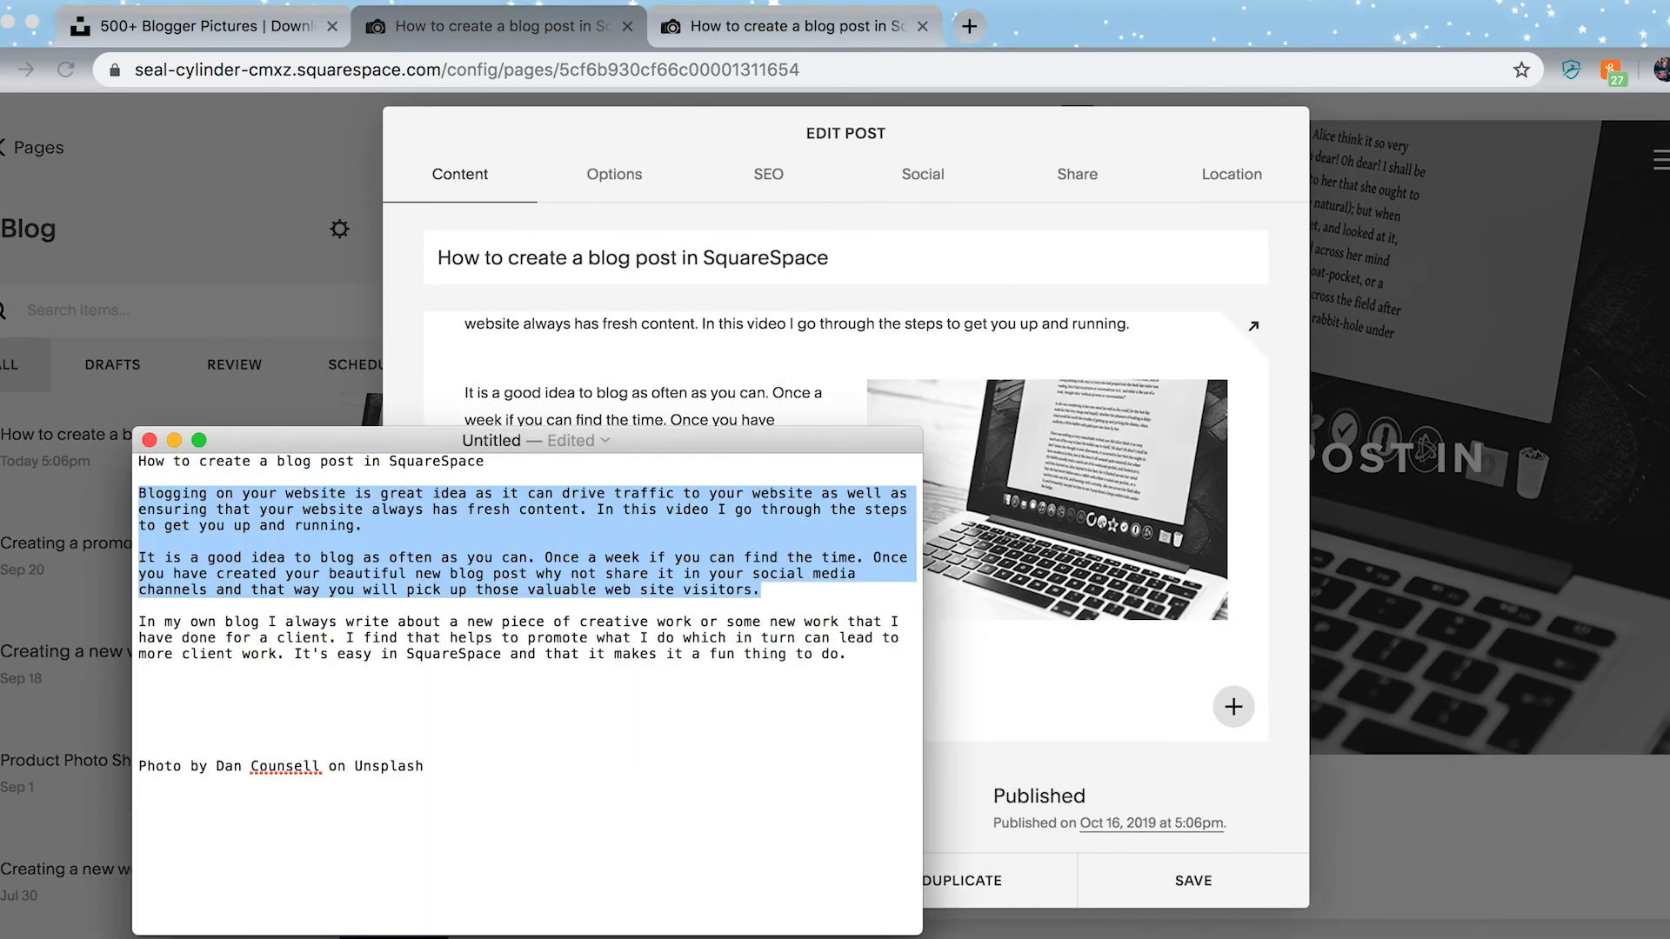
pyautogui.moveTo(428, 770); pyautogui.dragTo(140, 770)
pyautogui.press('super+c')
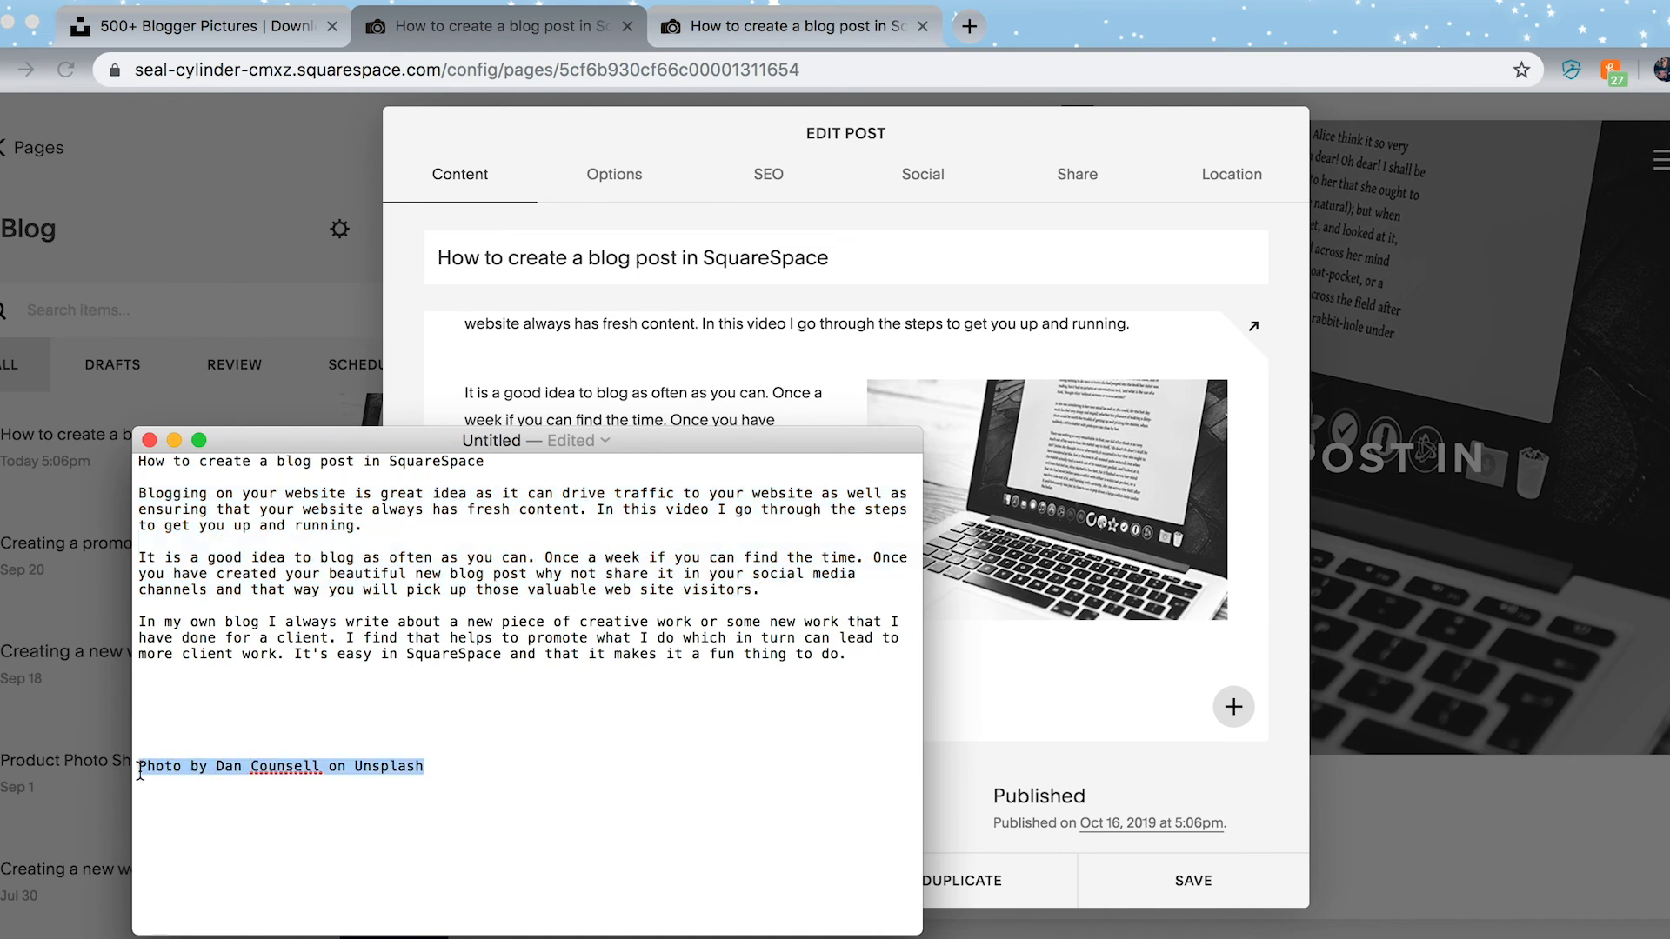
pyautogui.press('super+Tab')
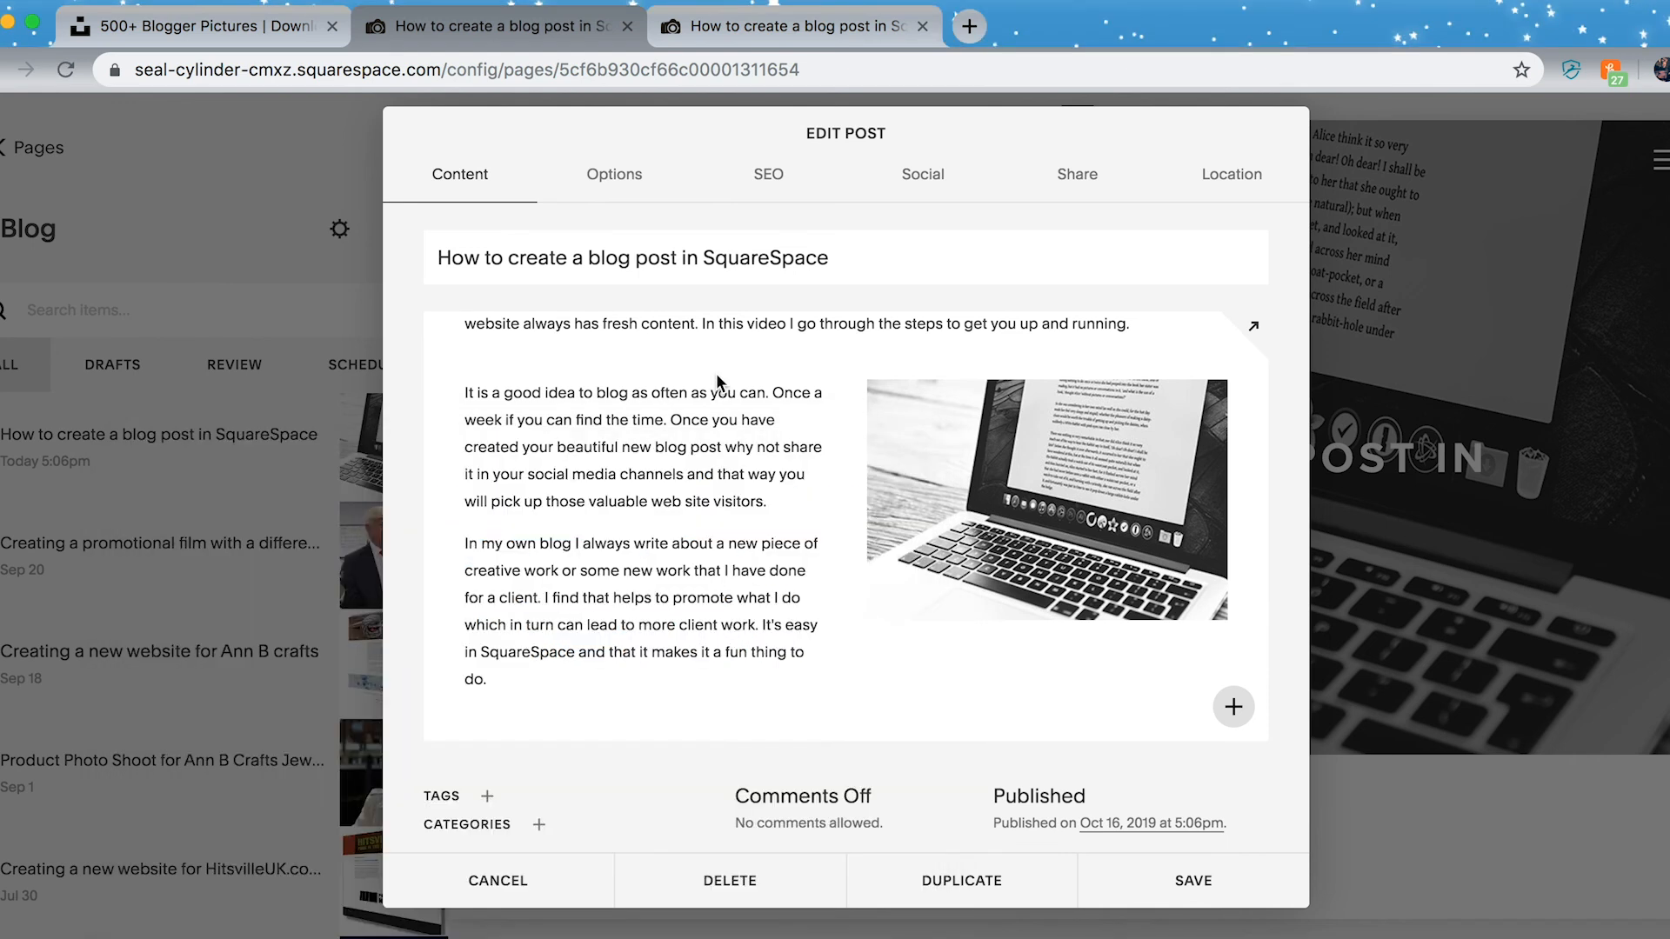
pyautogui.click(494, 684)
pyautogui.press('super+v')
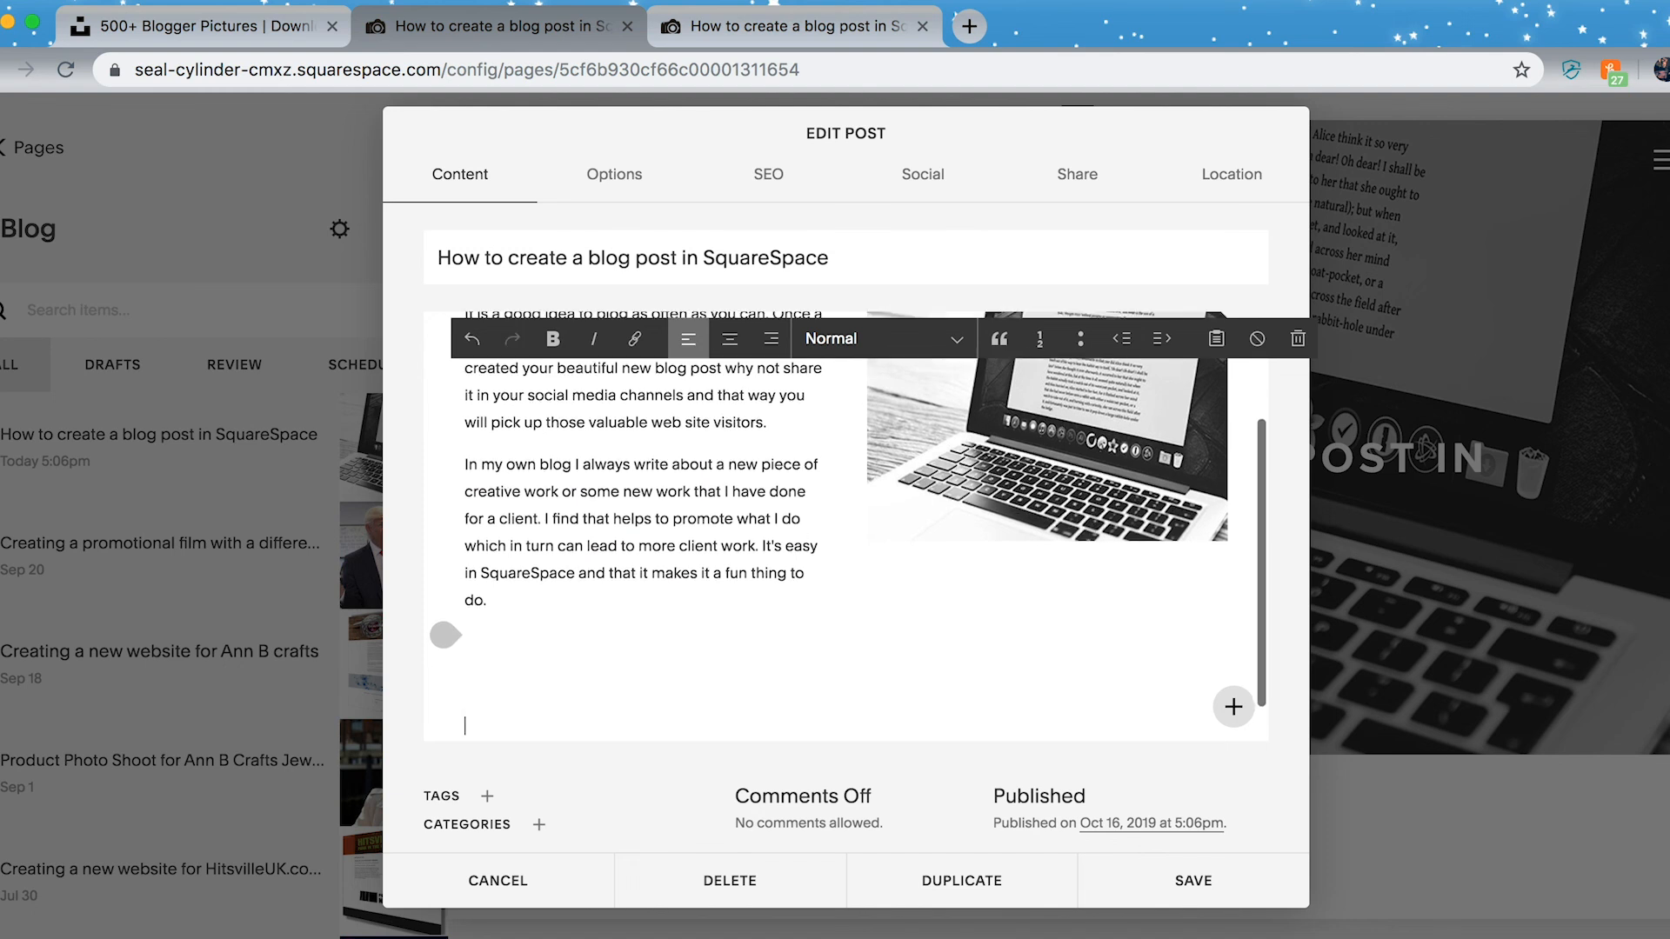
pyautogui.click(1171, 881)
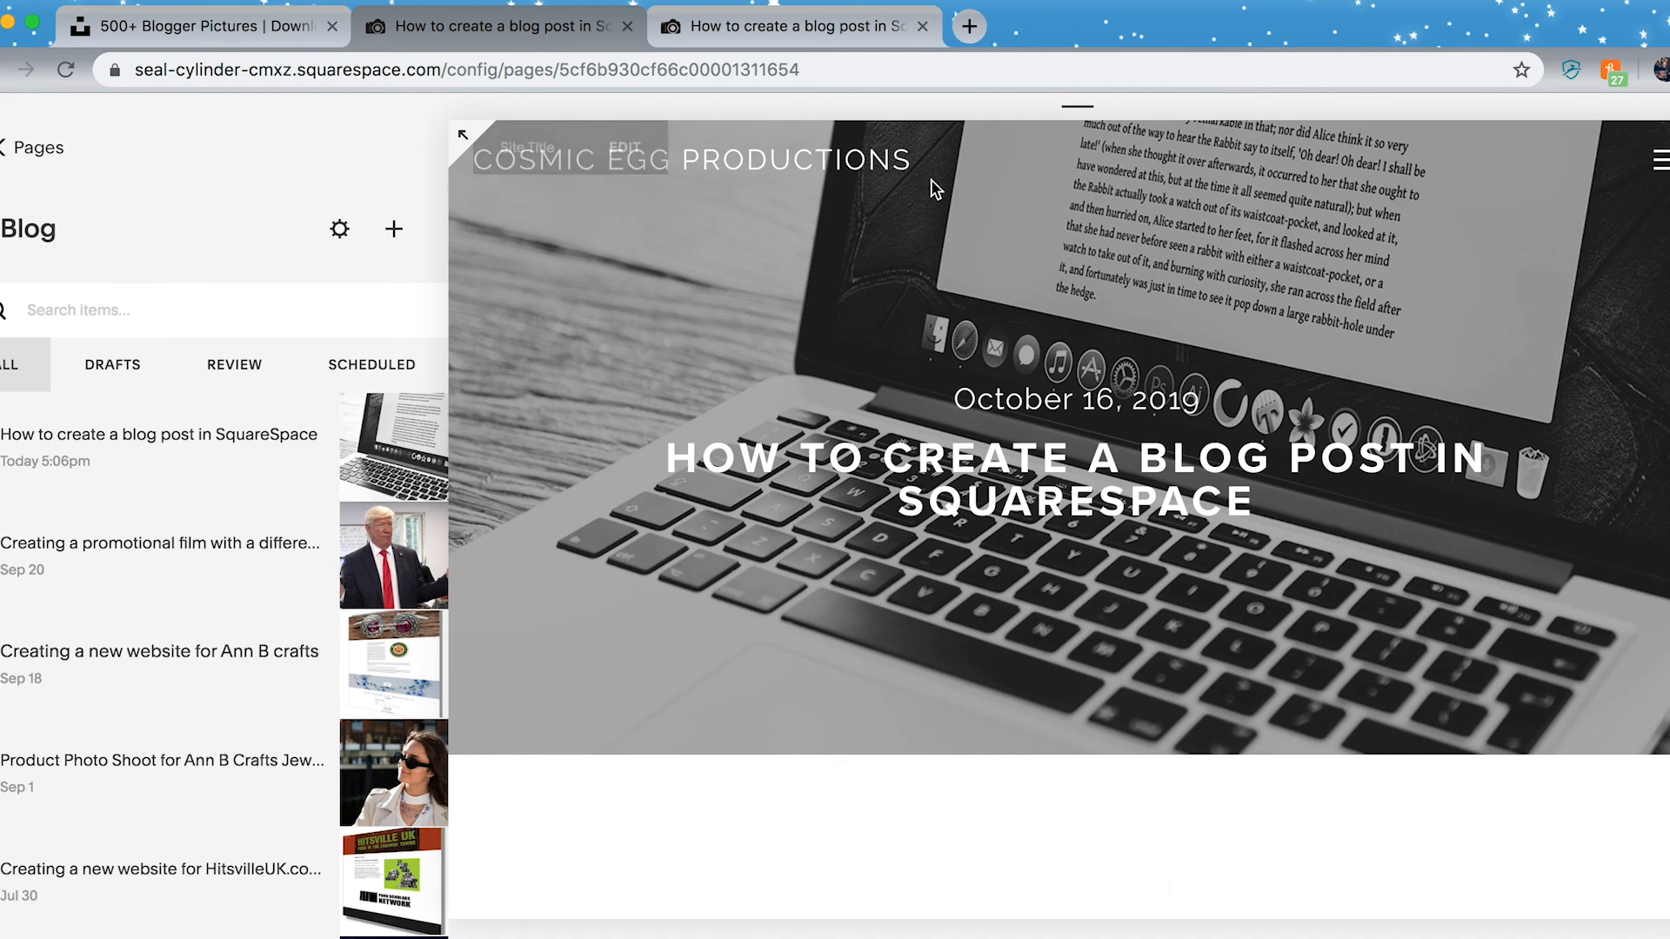
# Step: Reload the live post page and check the photo credit at its end along with the overall layout
pyautogui.click(845, 23)
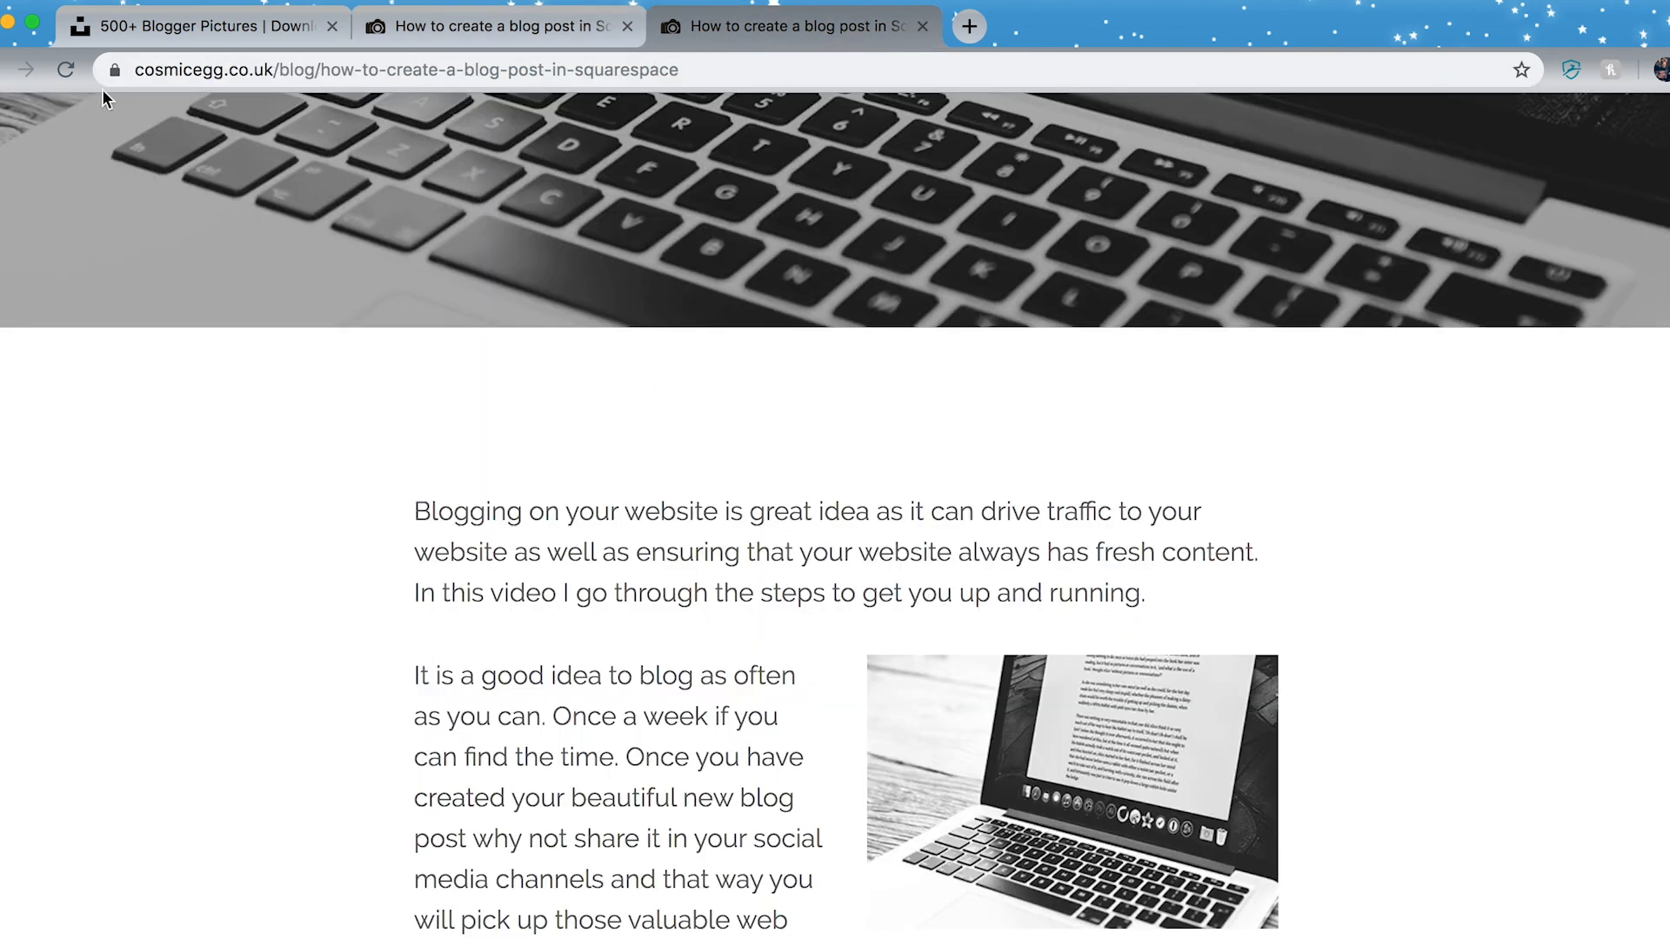
pyautogui.click(65, 69)
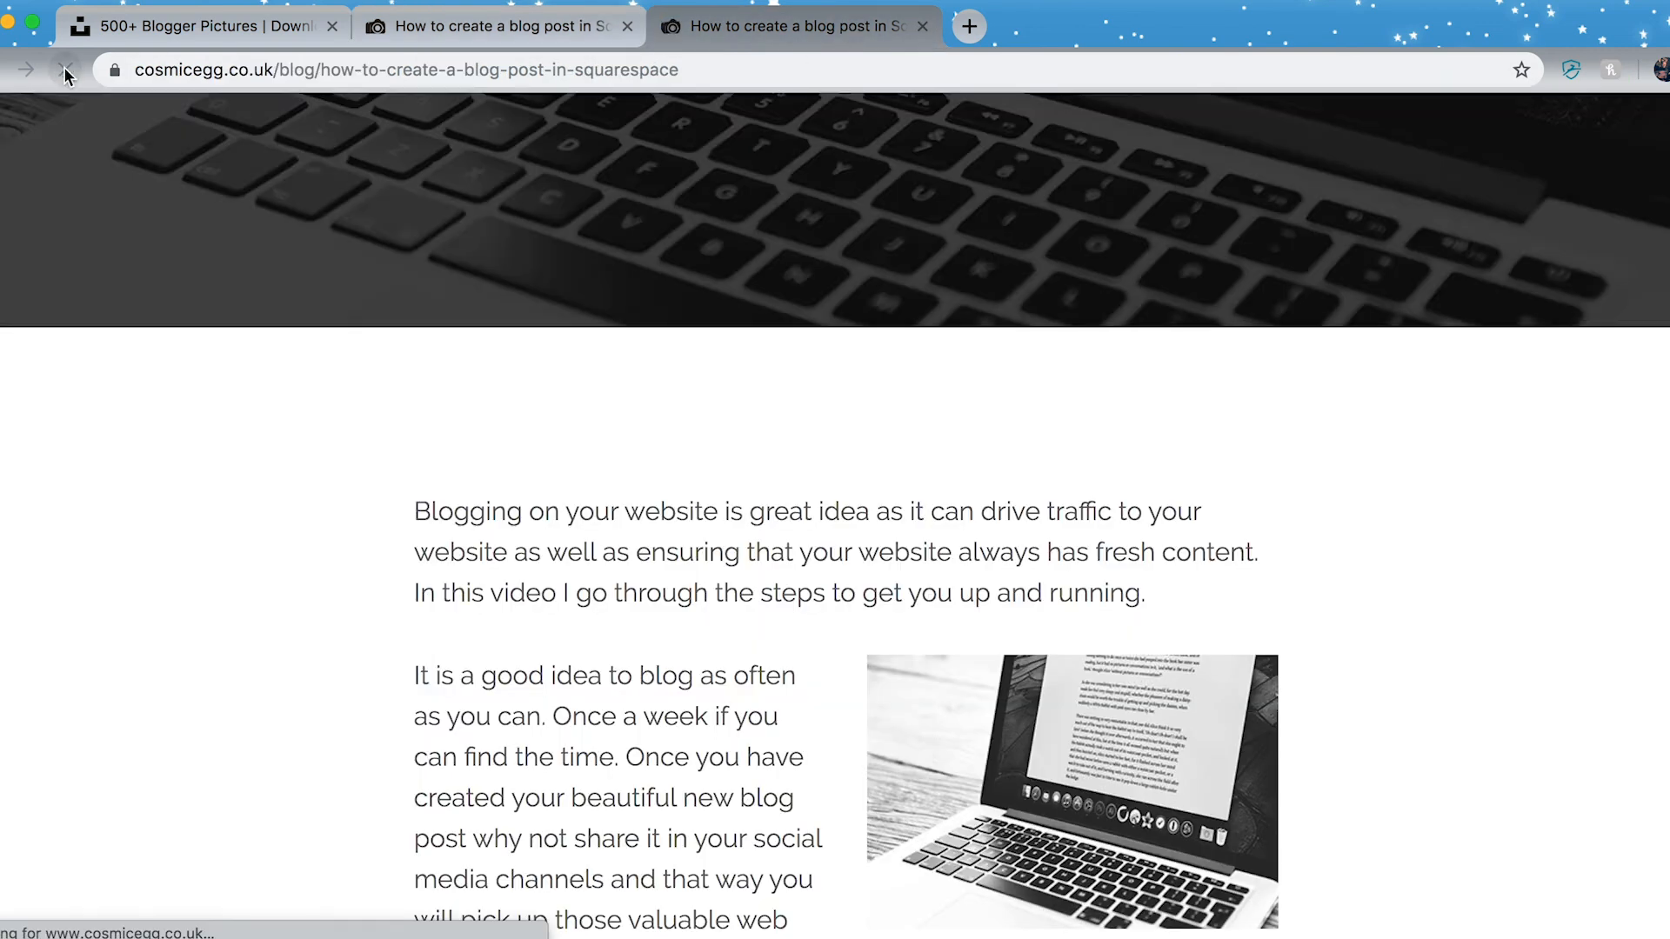
pyautogui.scroll(-10, 536, 546)
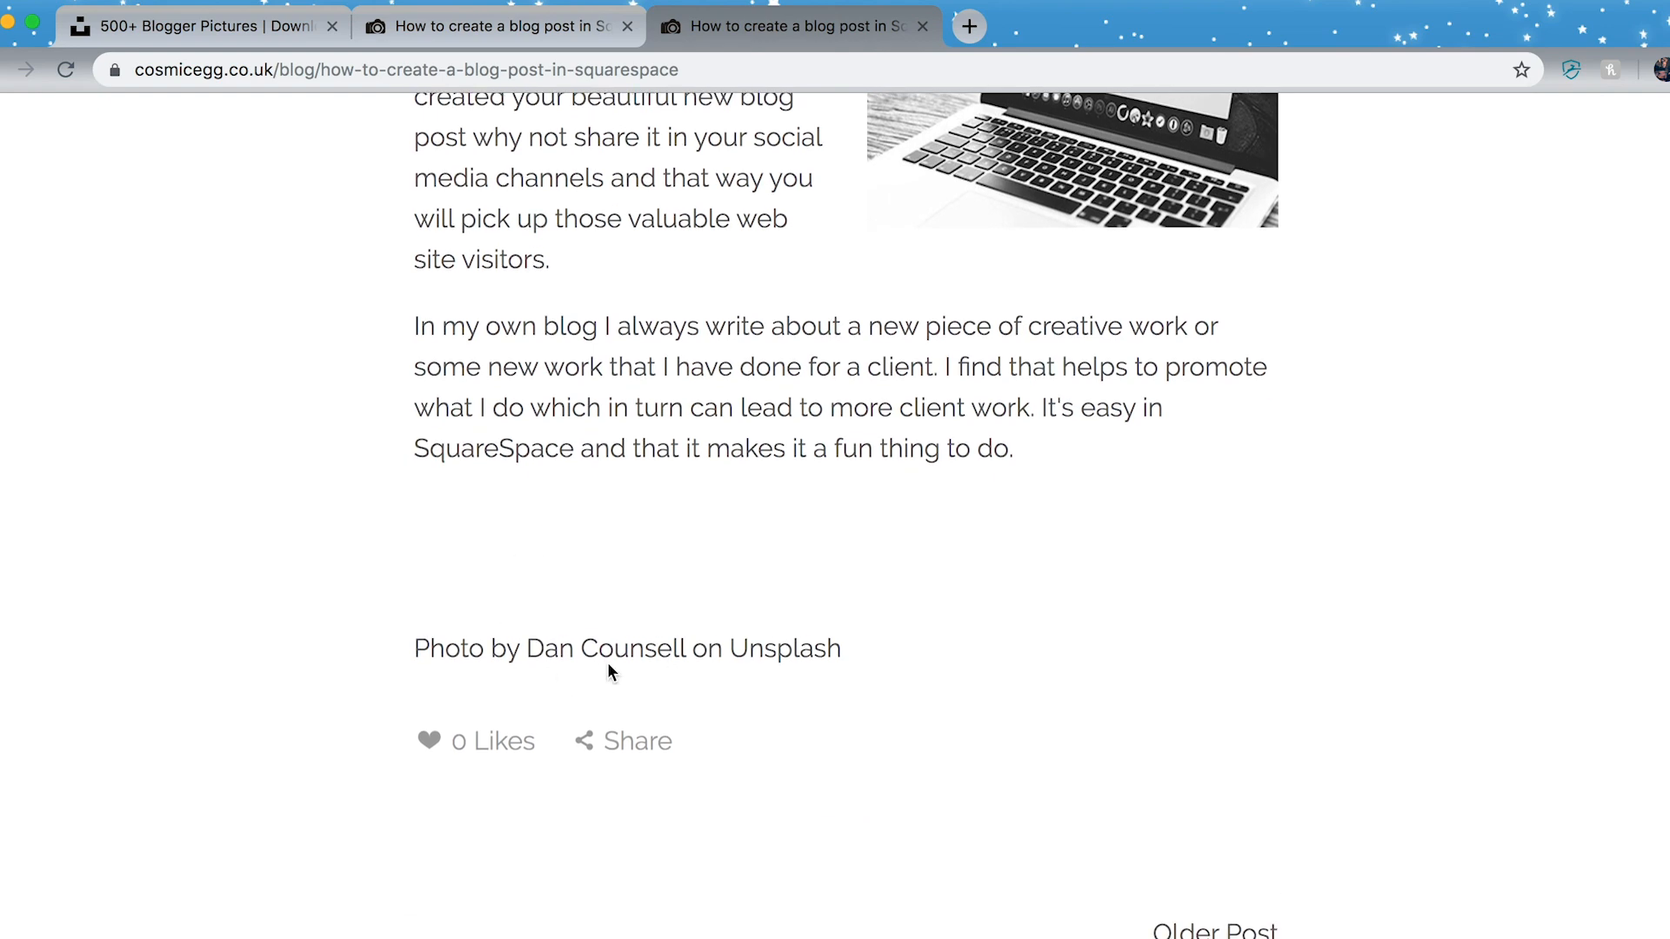
pyautogui.scroll(12, 609, 669)
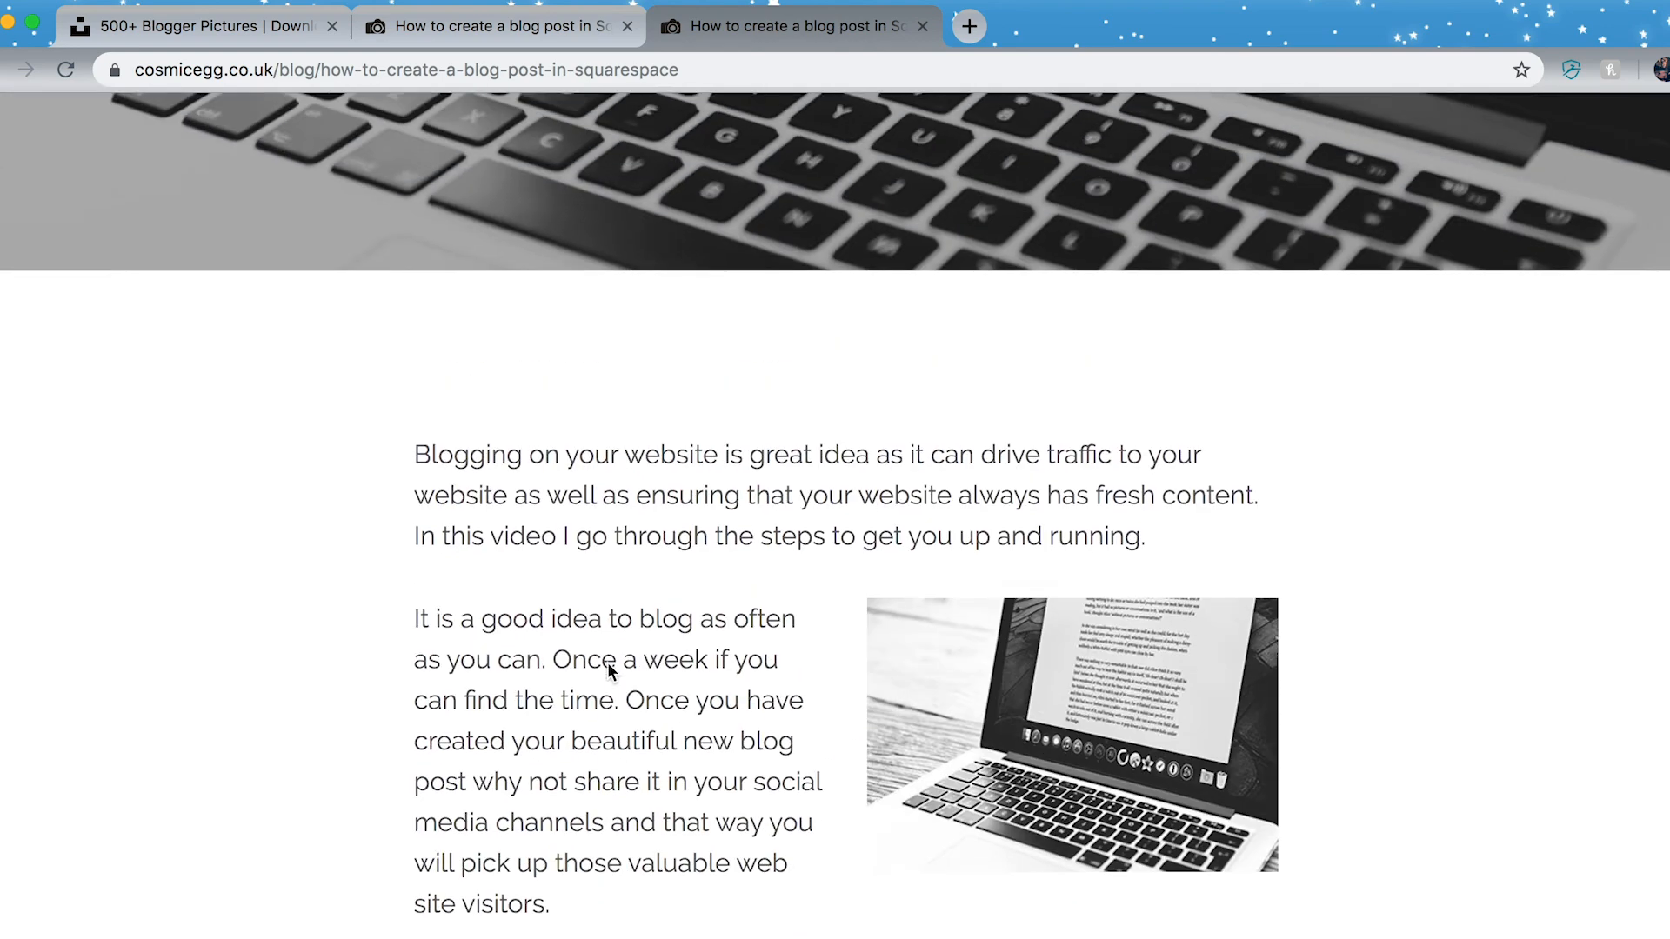
pyautogui.scroll(-10, 609, 670)
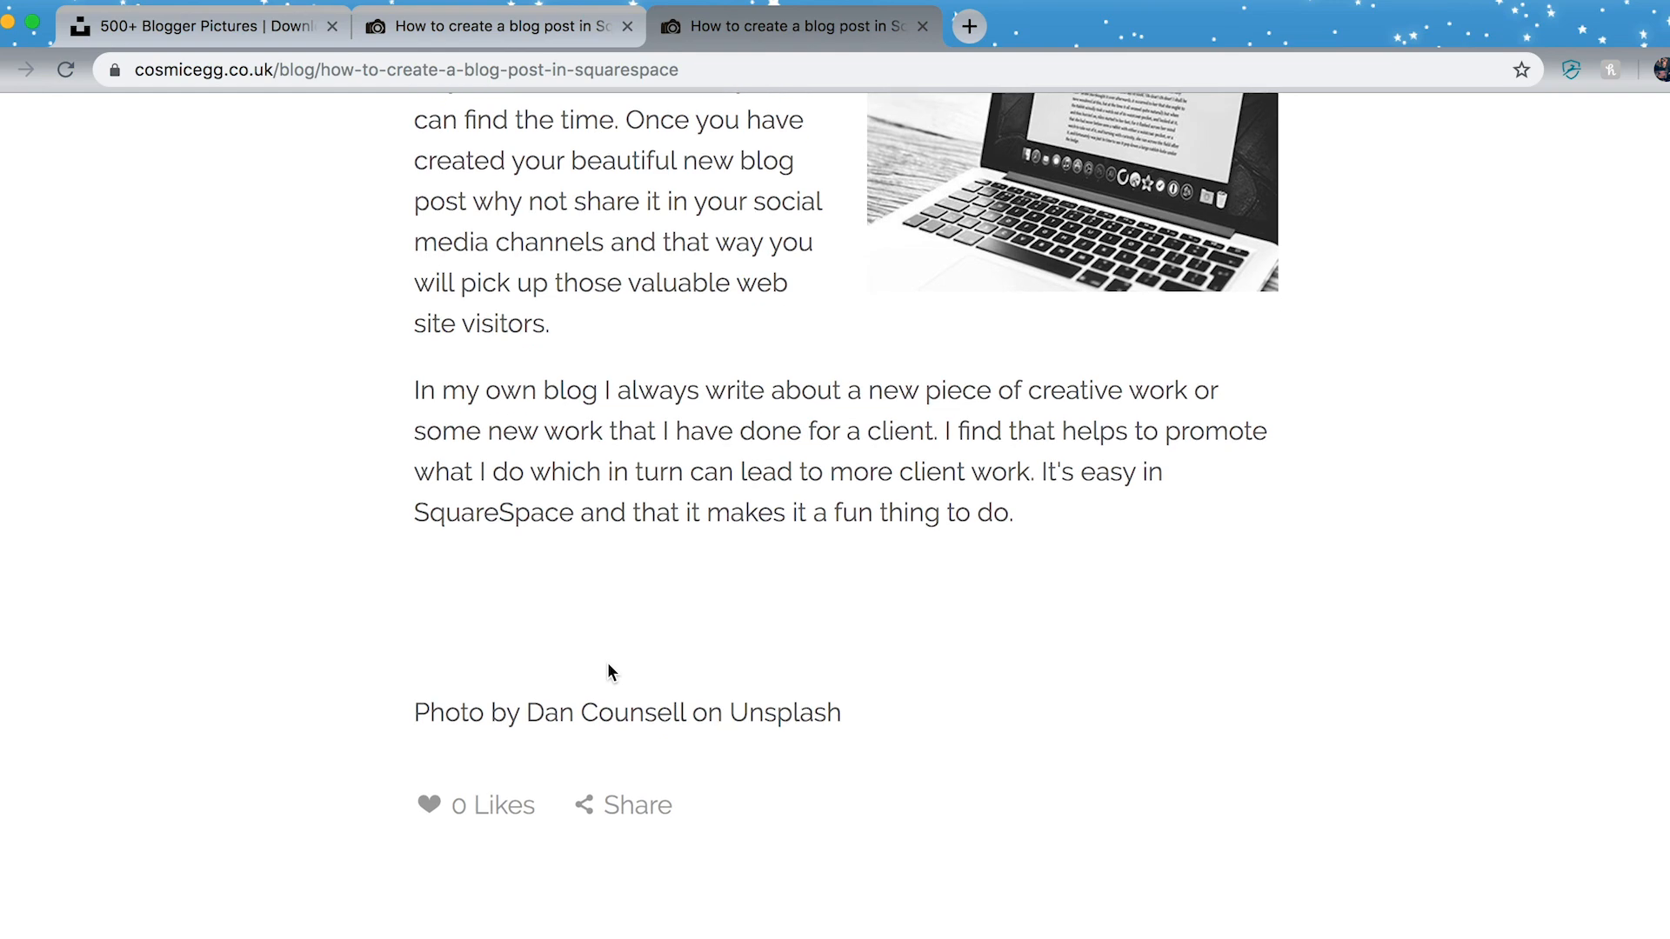
pyautogui.scroll(10, 609, 669)
pyautogui.scroll(2, 609, 670)
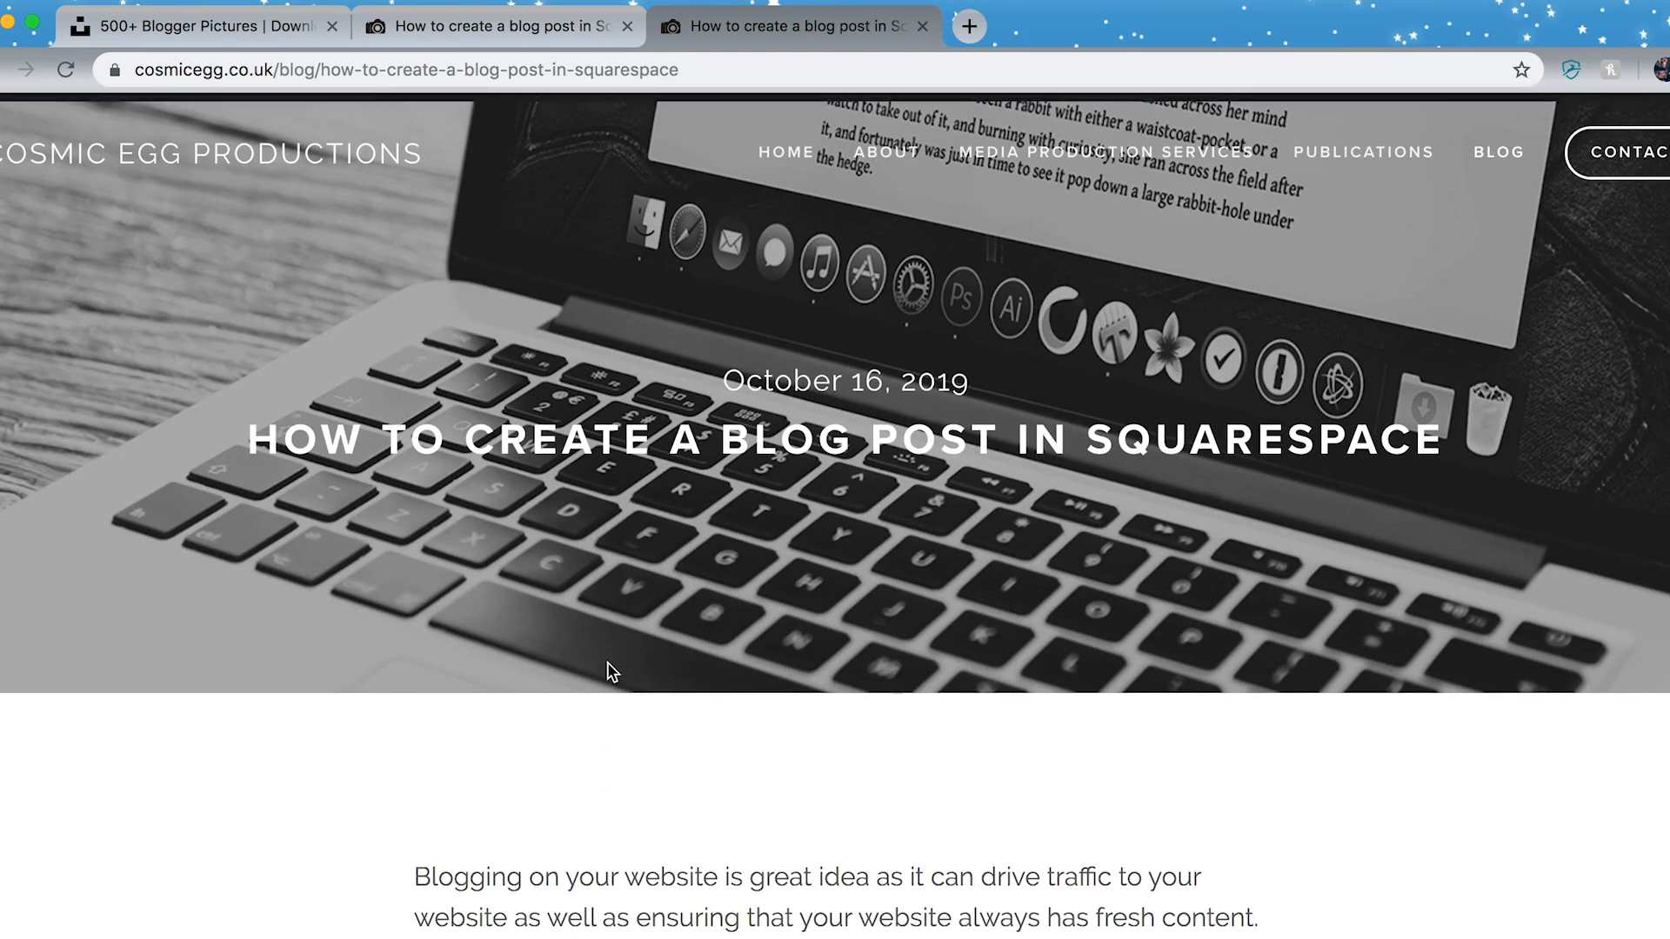